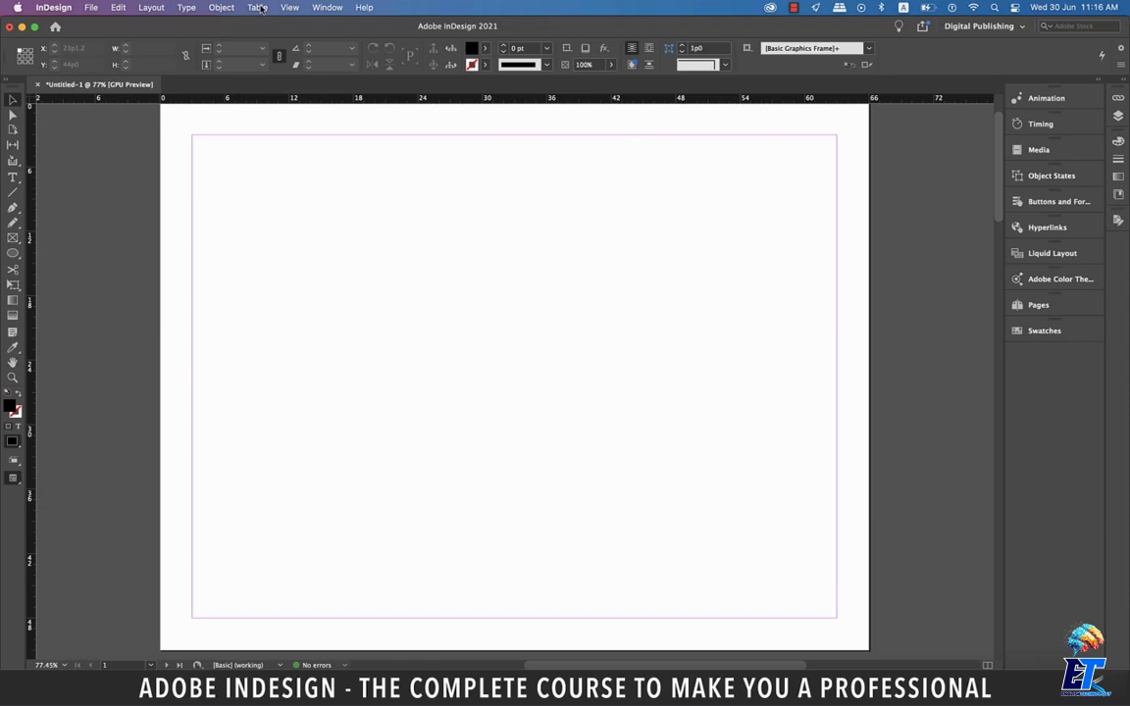
# Create a table with 4 body rows, 8 columns and the [Basic Table] style, about 45p9.6 by 25p0, from the upper-left margin corner.
pyautogui.click(259, 8)
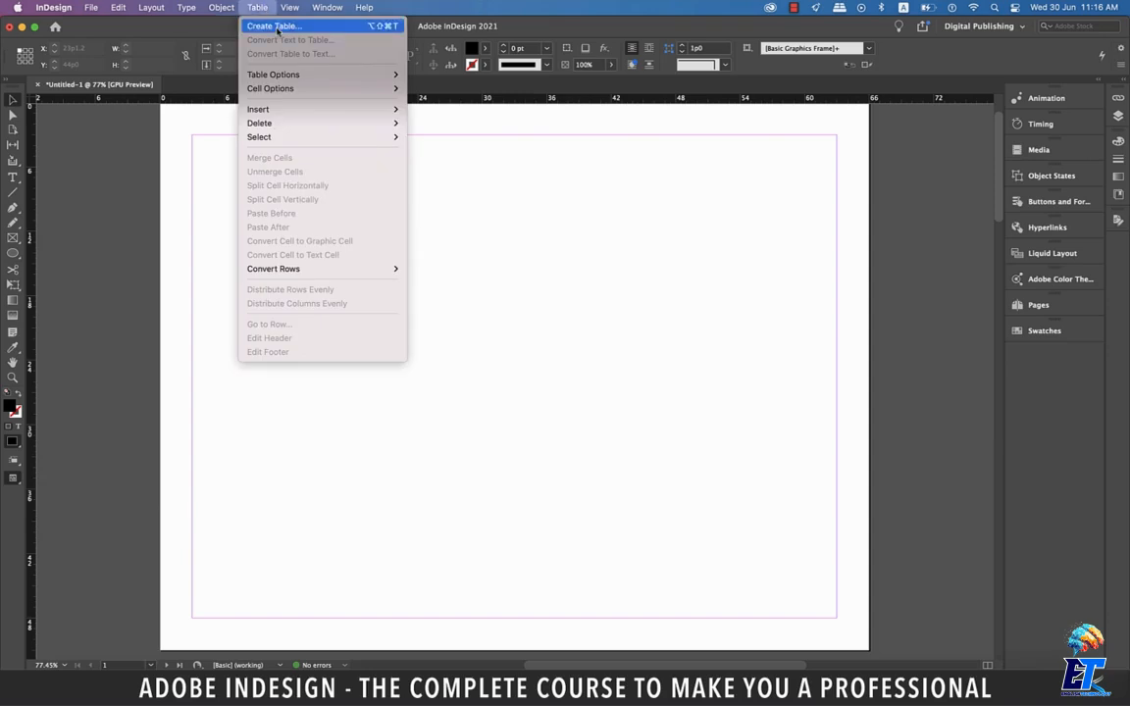
pyautogui.click(277, 27)
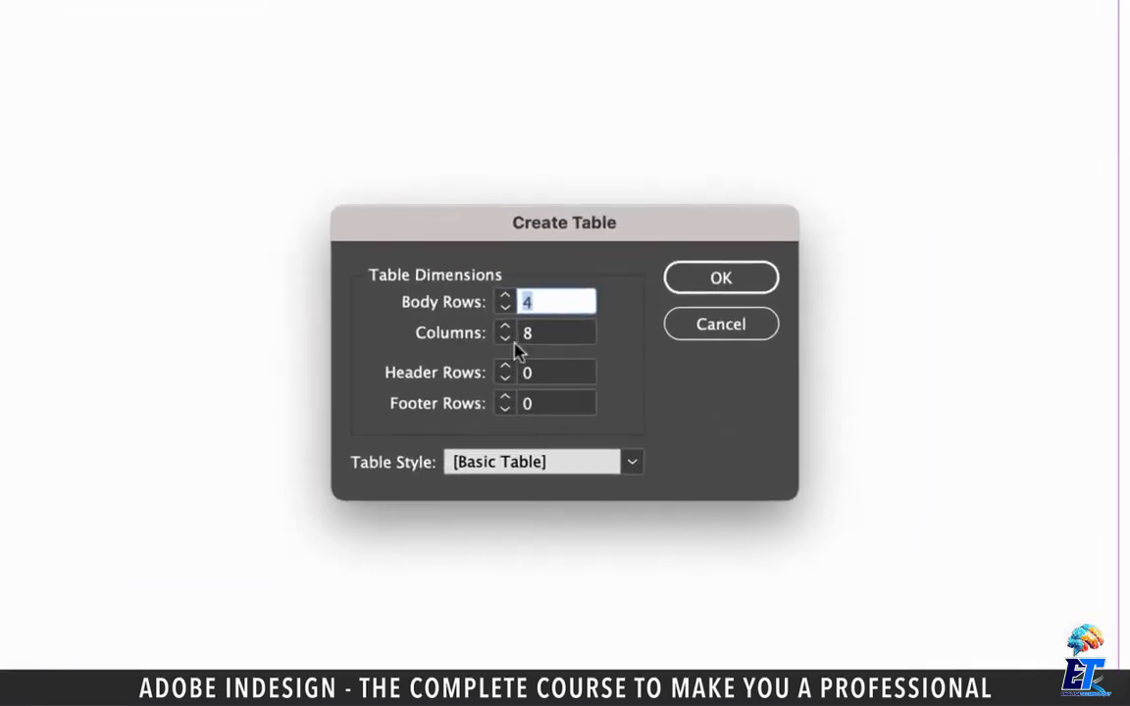
pyautogui.click(562, 333)
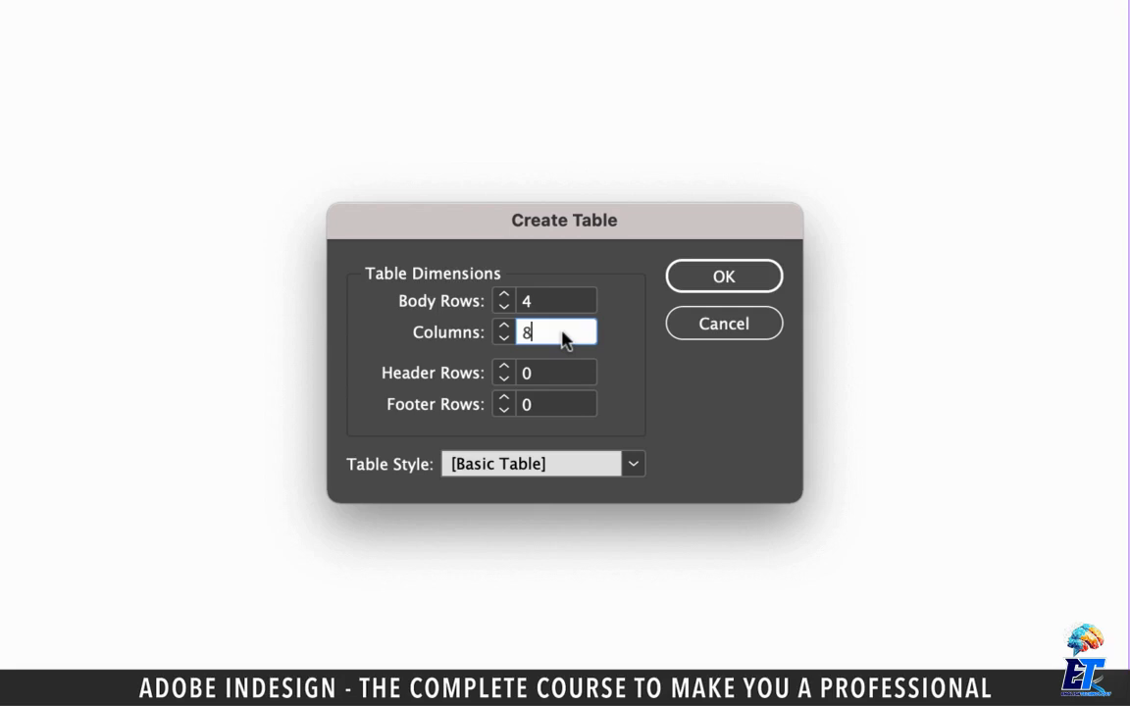
pyautogui.click(634, 465)
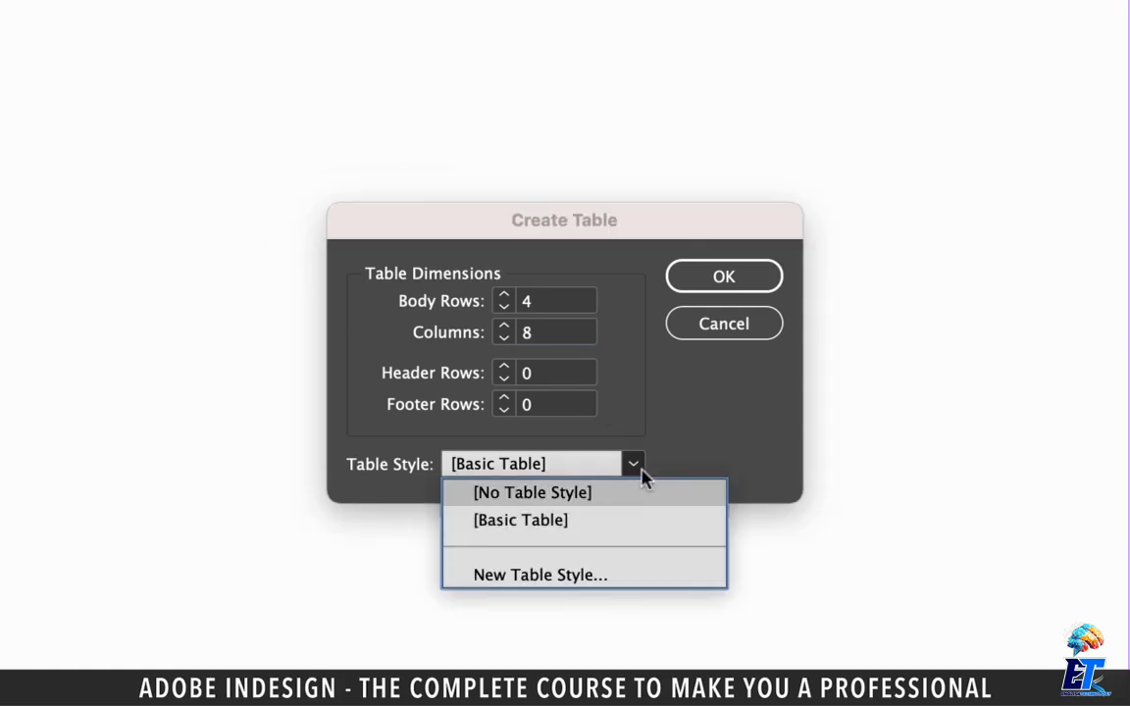
pyautogui.click(581, 521)
pyautogui.click(642, 317)
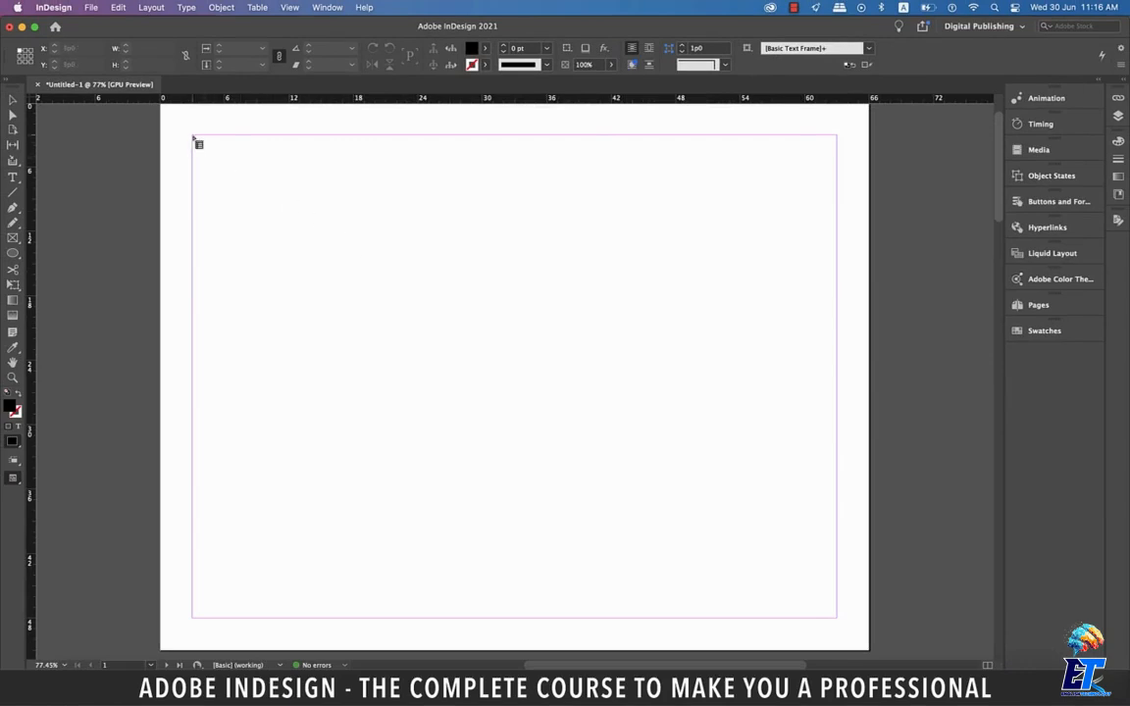
pyautogui.moveTo(194, 138); pyautogui.dragTo(683, 404)
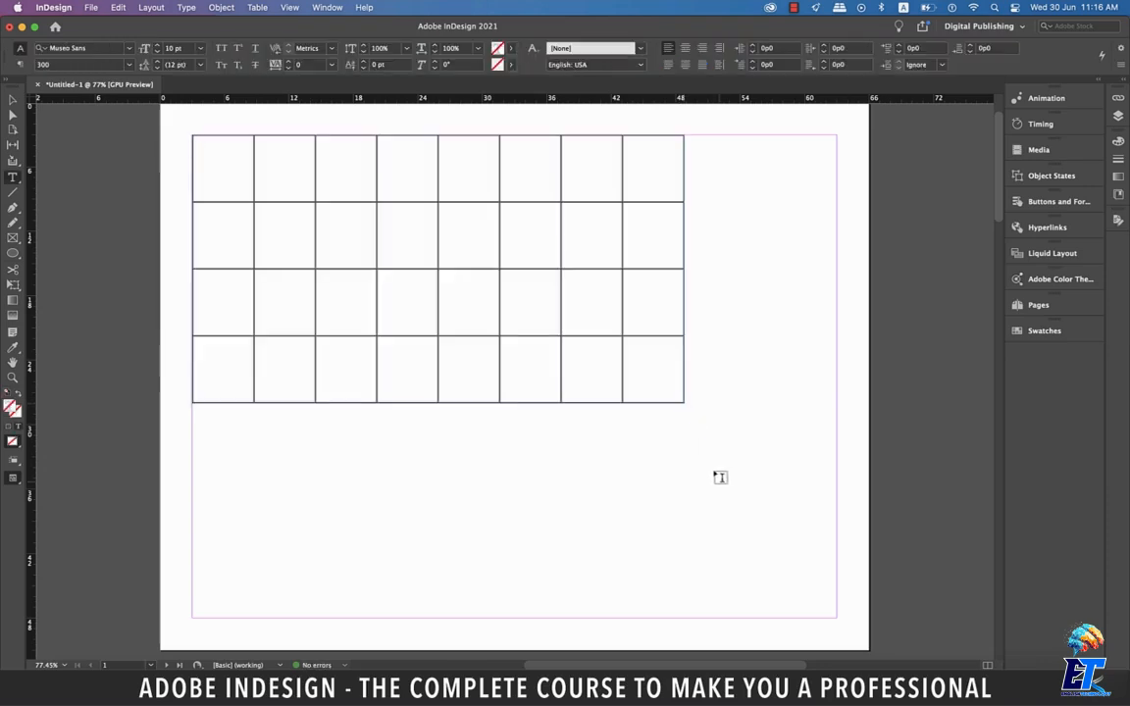
# Enlarge the table's text frame to the lower-right margin corner and widen the last column to the right margin.
pyautogui.click(13, 99)
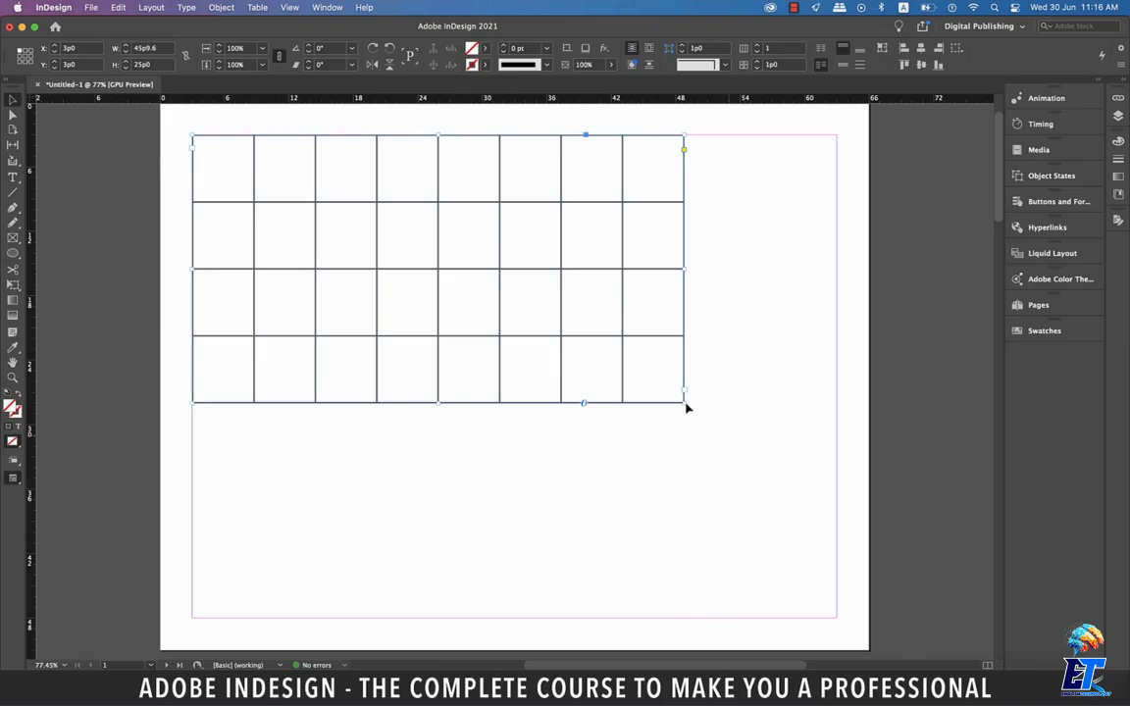
pyautogui.moveTo(684, 403); pyautogui.dragTo(836, 618)
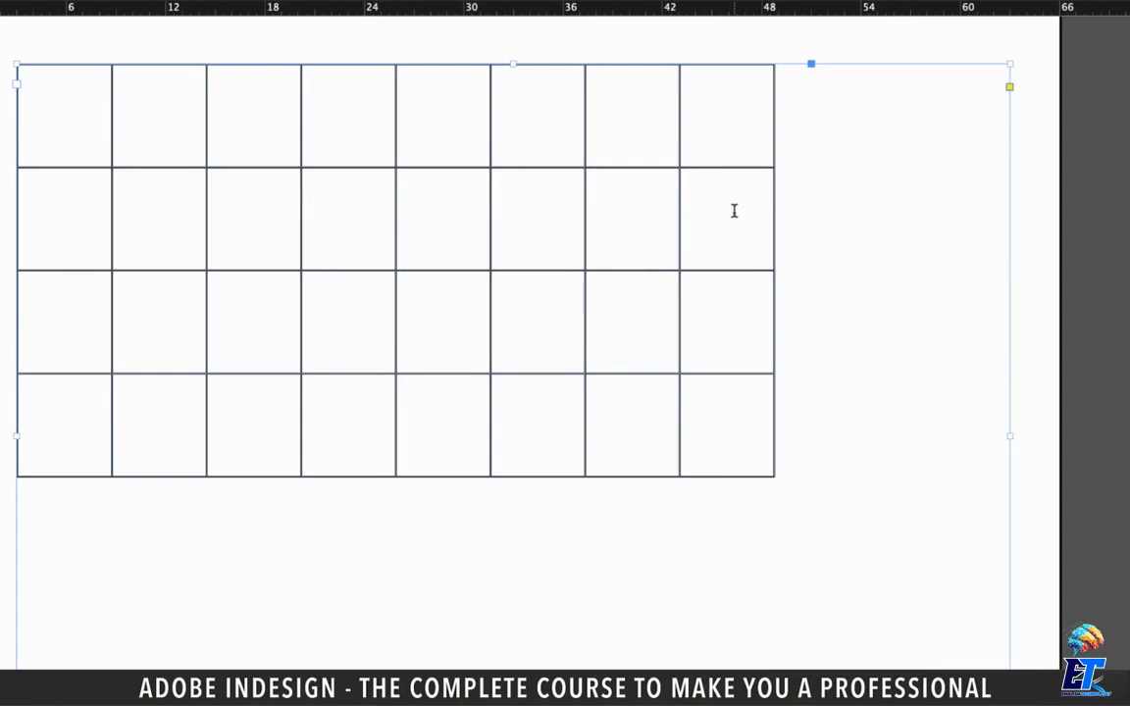
pyautogui.click(734, 211)
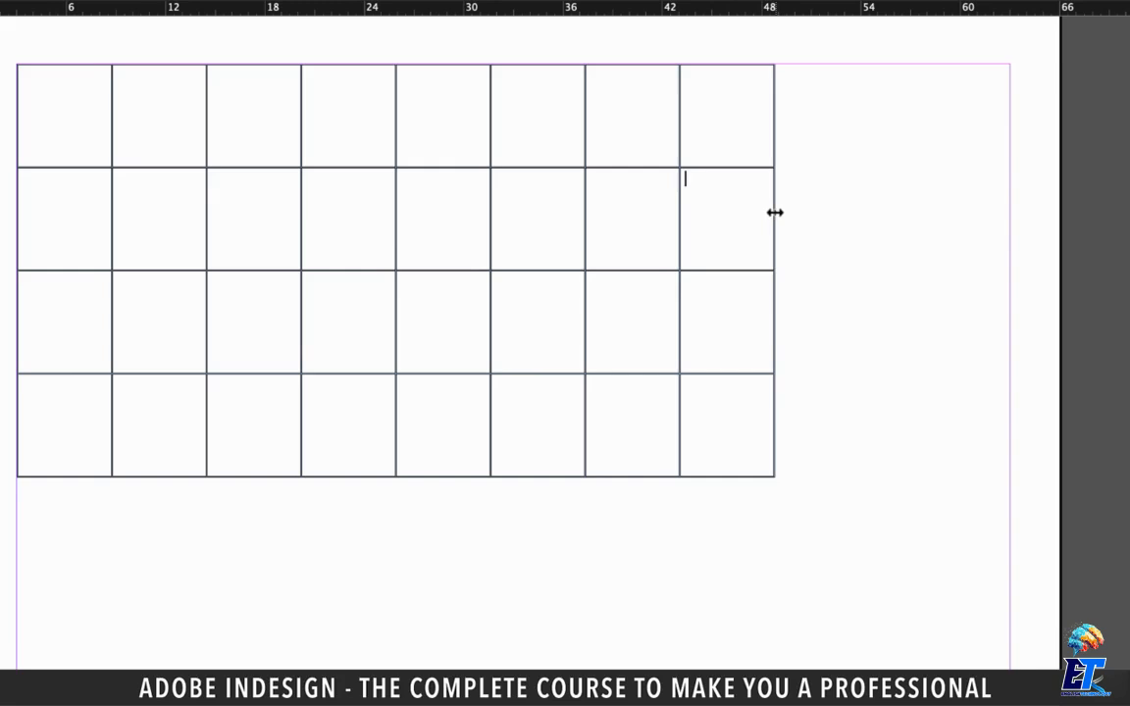
pyautogui.moveTo(775, 212); pyautogui.dragTo(1007, 232)
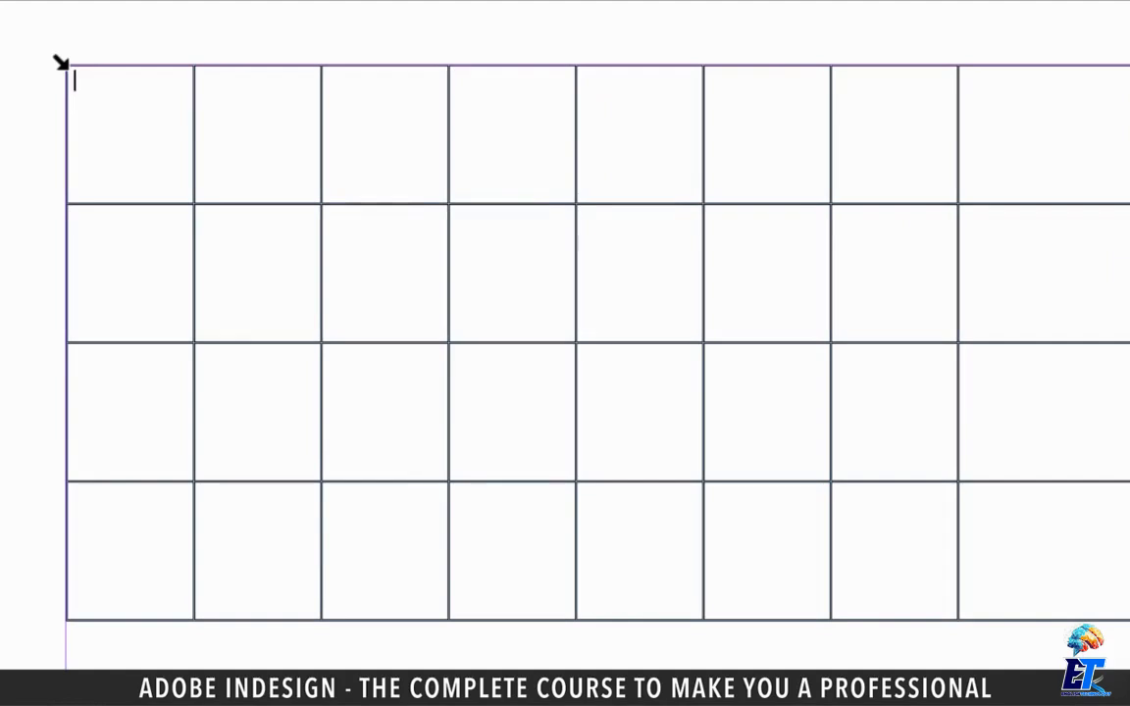
# Distribute all the table's columns evenly.
pyautogui.click(60, 63)
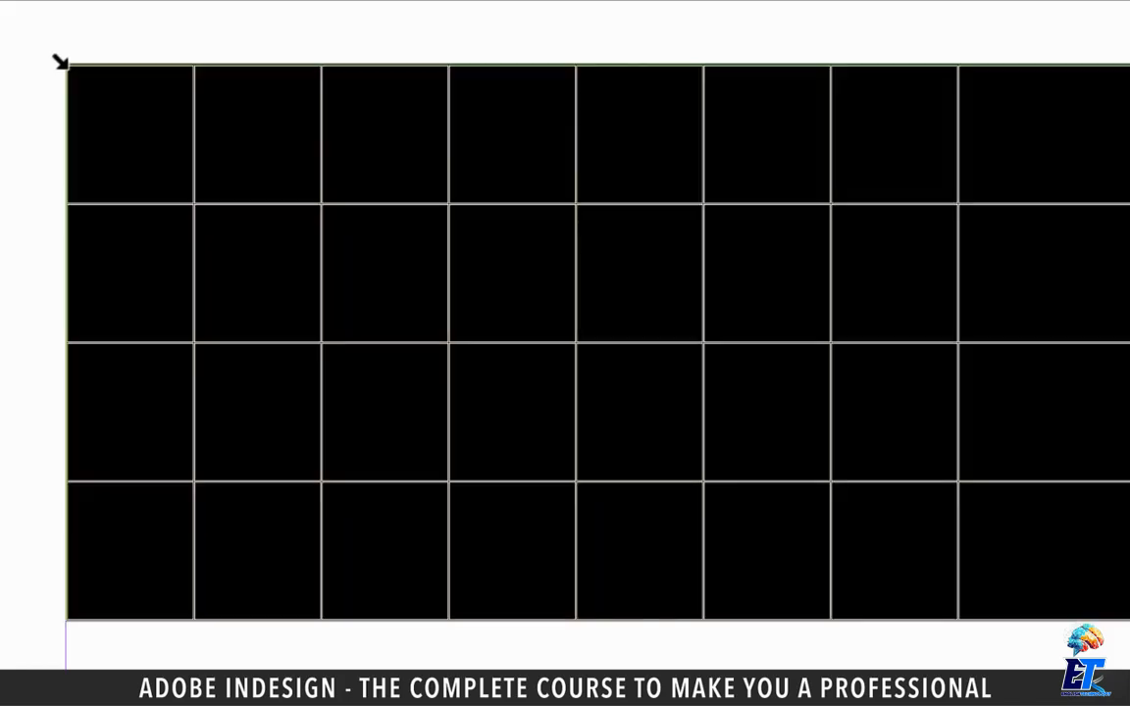
pyautogui.rightClick(61, 65)
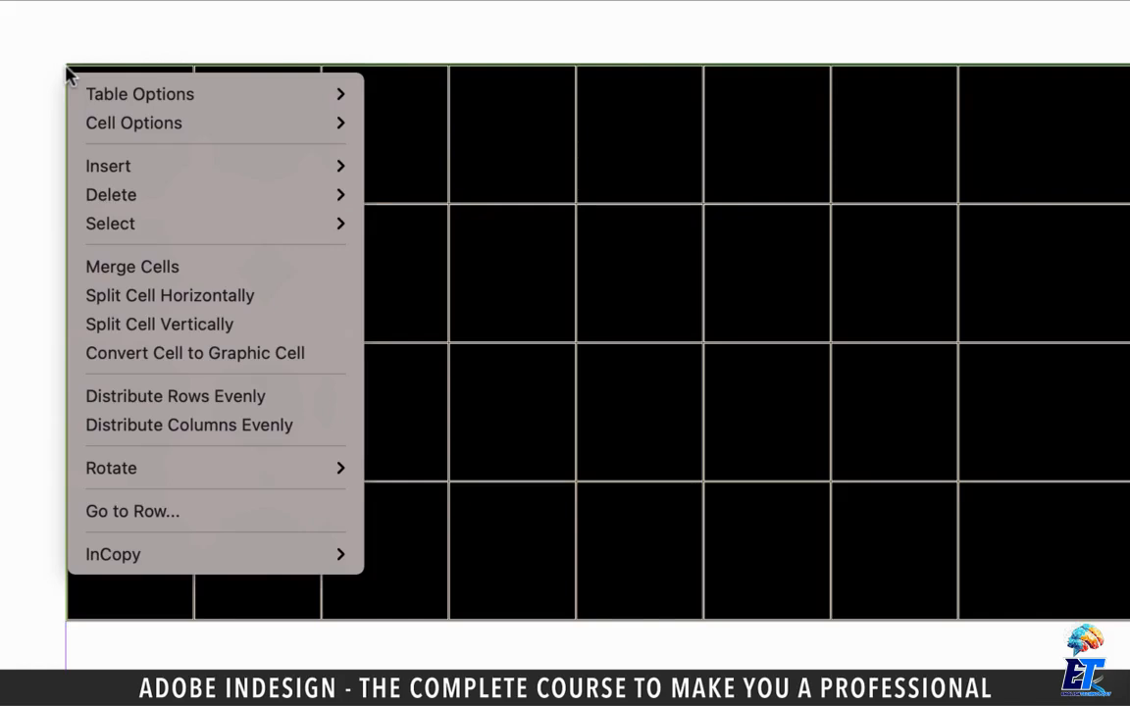
pyautogui.click(225, 434)
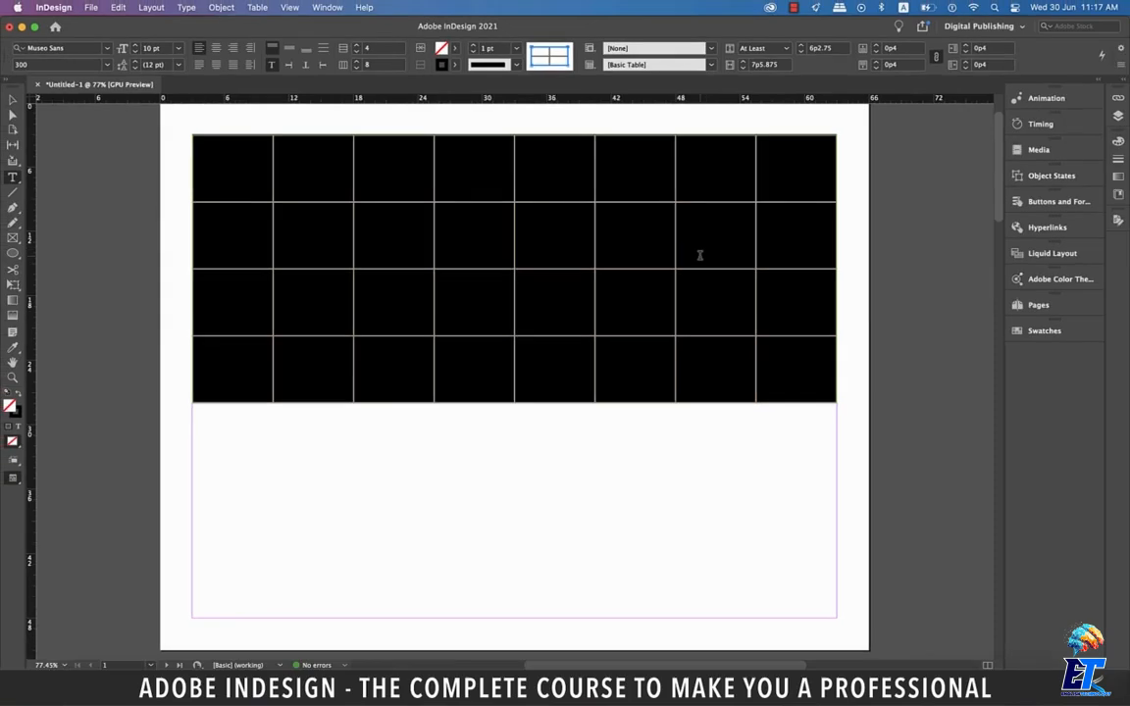
# Add a new row after the table's last cell and reduce the heights of the three bottom rows.
pyautogui.click(699, 255)
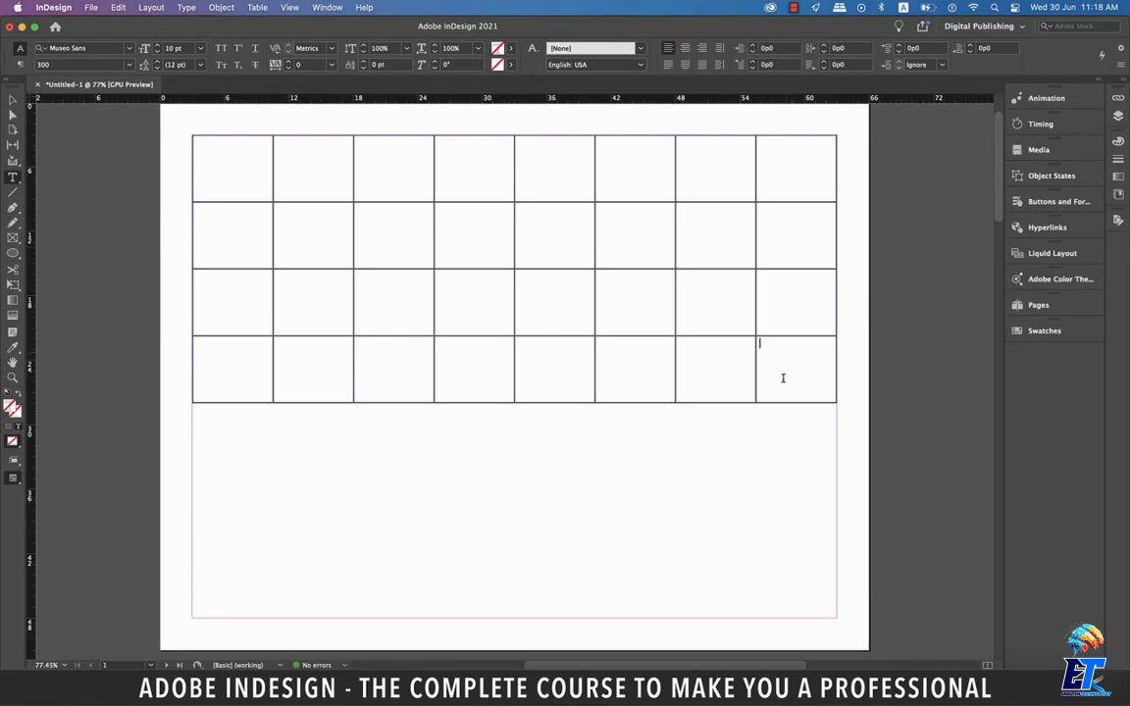
pyautogui.press('Tab')
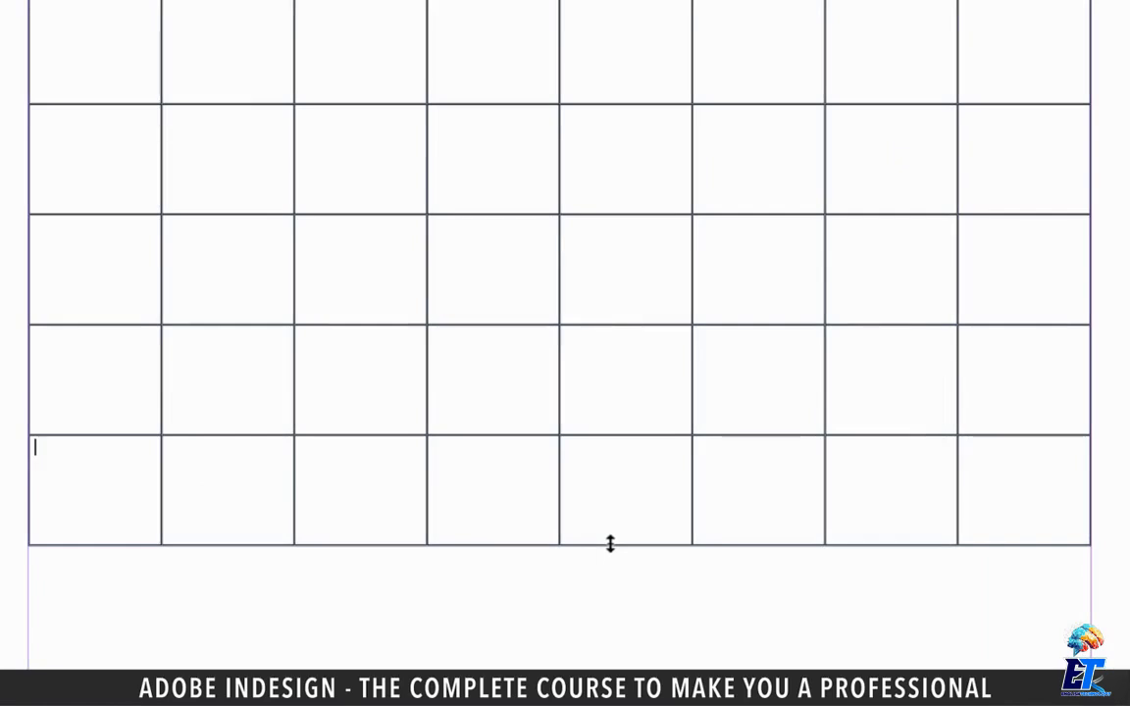
pyautogui.moveTo(609, 544); pyautogui.dragTo(632, 234)
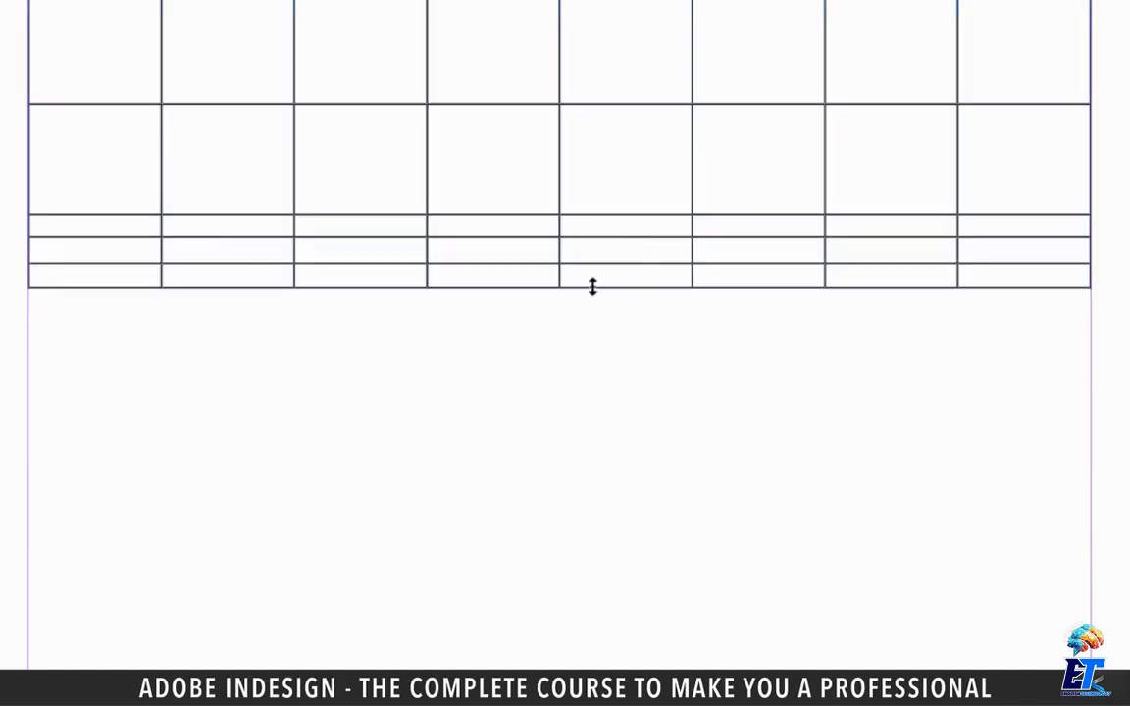
# Extend the table downward from its bottom edge by adding short rows until it has 18 rows.
pyautogui.moveTo(592, 287); pyautogui.dragTo(593, 286)
pyautogui.press('alt')
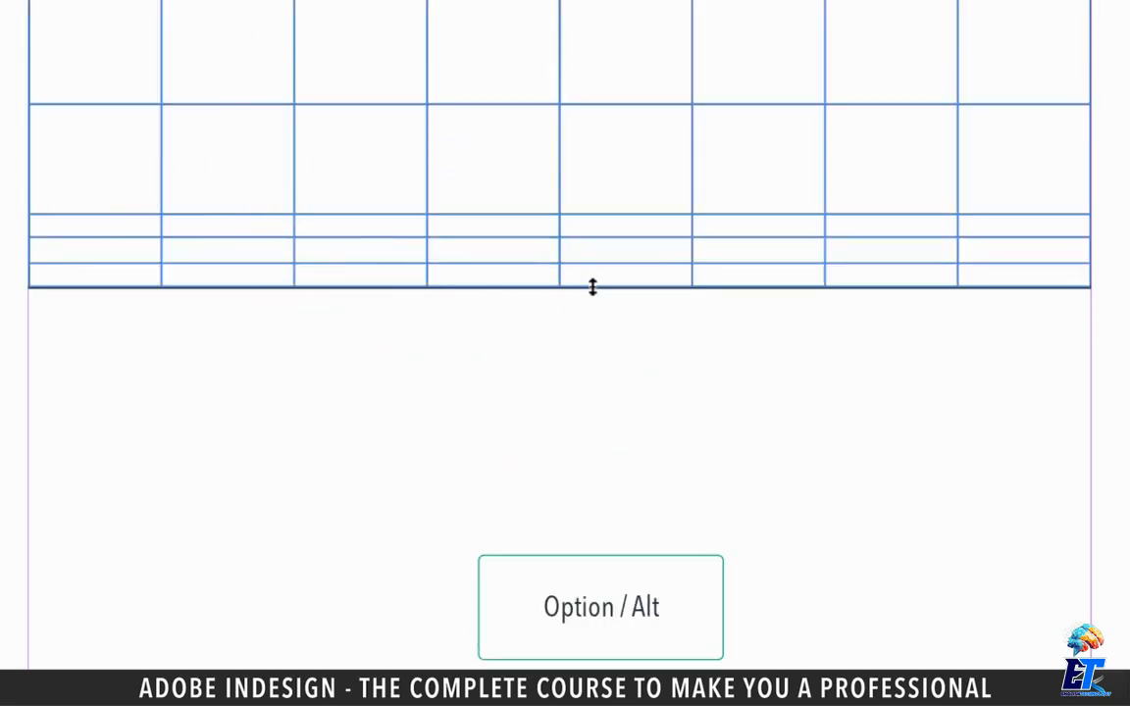
pyautogui.moveTo(593, 286); pyautogui.dragTo(588, 614)
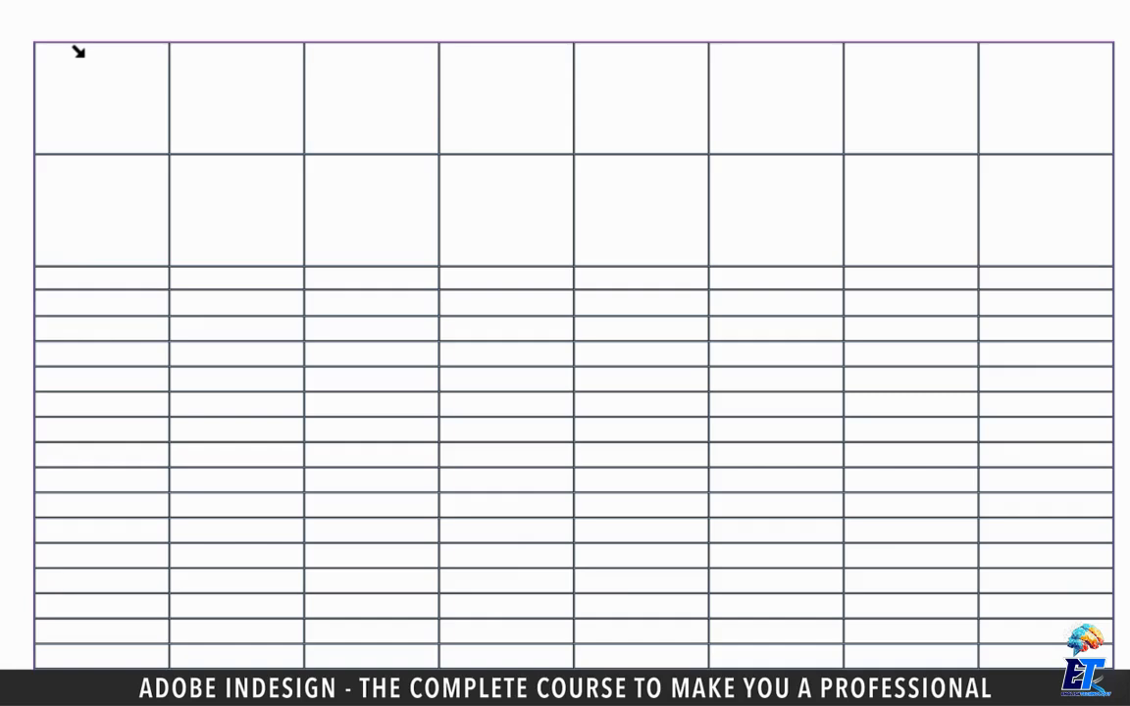
# Distribute all the table's rows evenly.
pyautogui.click(30, 41)
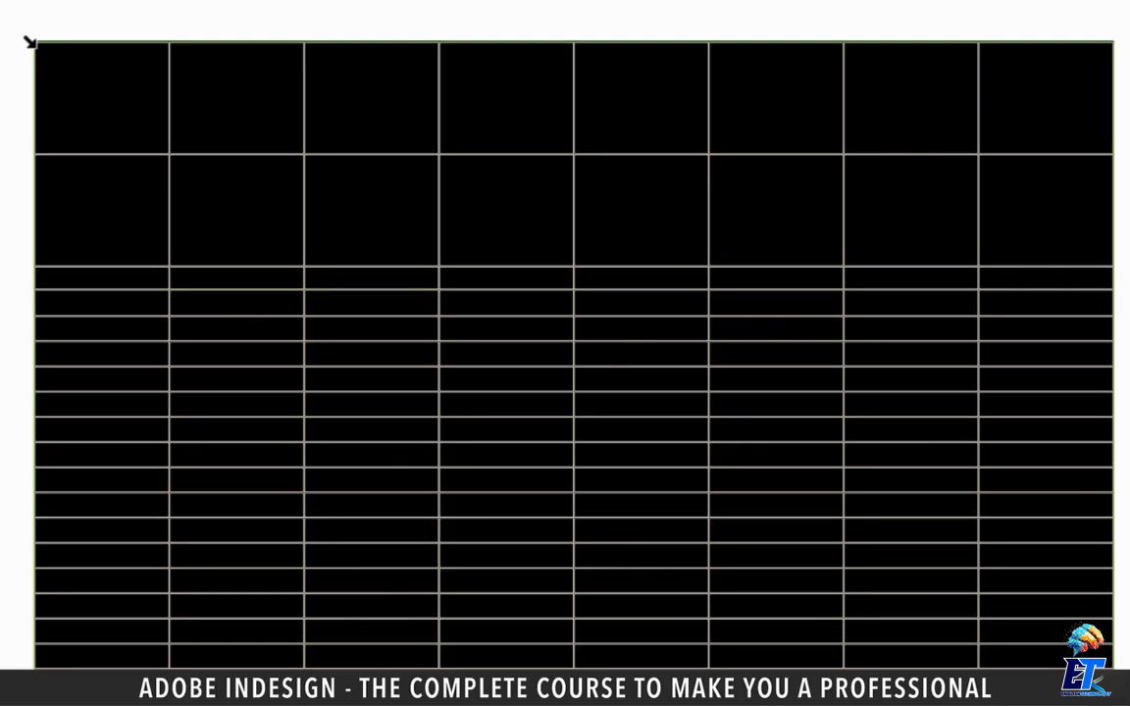
pyautogui.rightClick(30, 41)
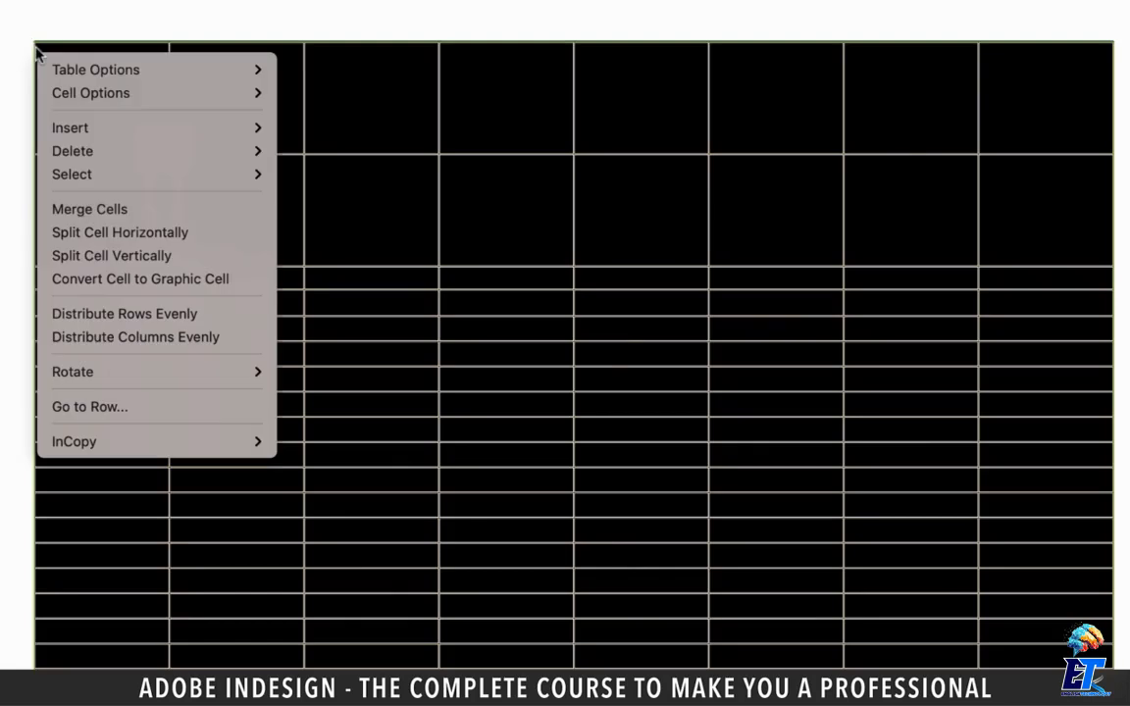
pyautogui.click(139, 314)
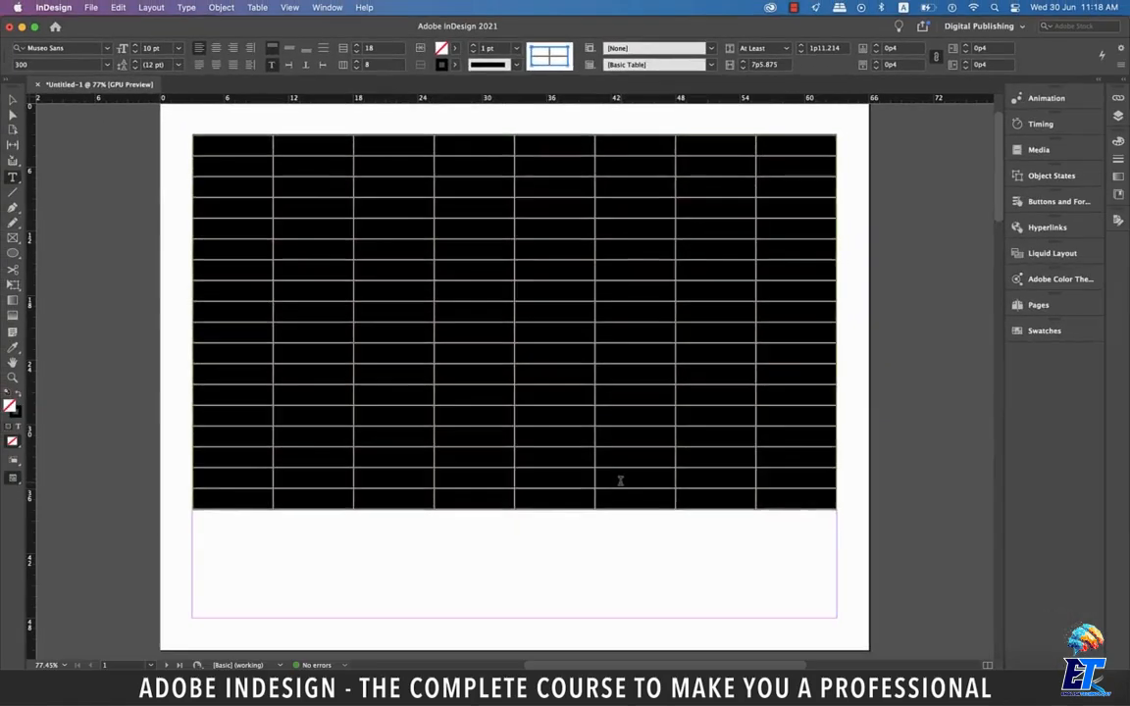
# Delete the bottom 11 rows of the table, leaving the first seven.
pyautogui.click(619, 481)
pyautogui.moveTo(794, 495); pyautogui.dragTo(235, 294)
pyautogui.rightClick(236, 294)
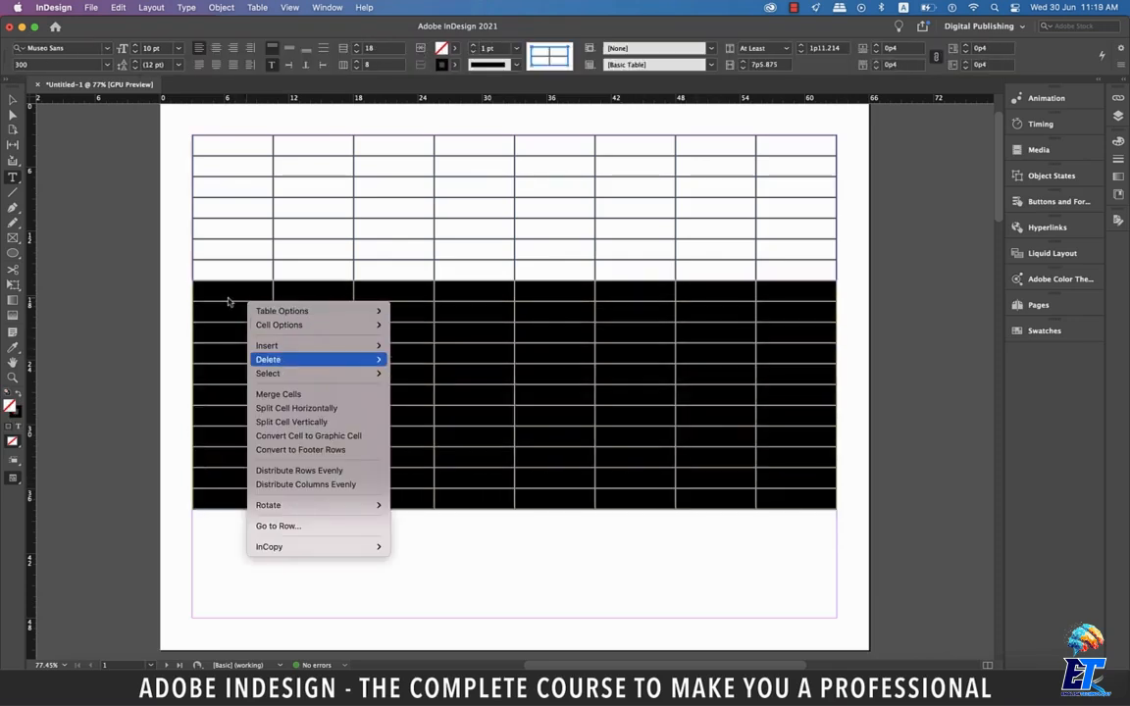
pyautogui.click(403, 359)
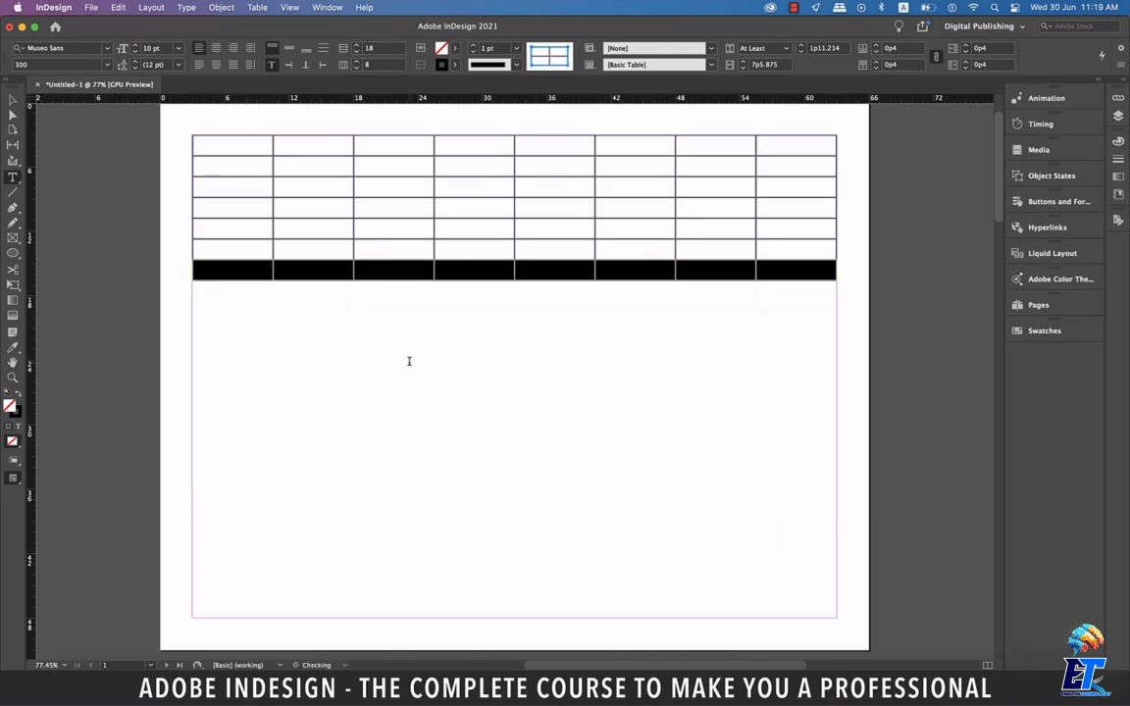
pyautogui.click(691, 303)
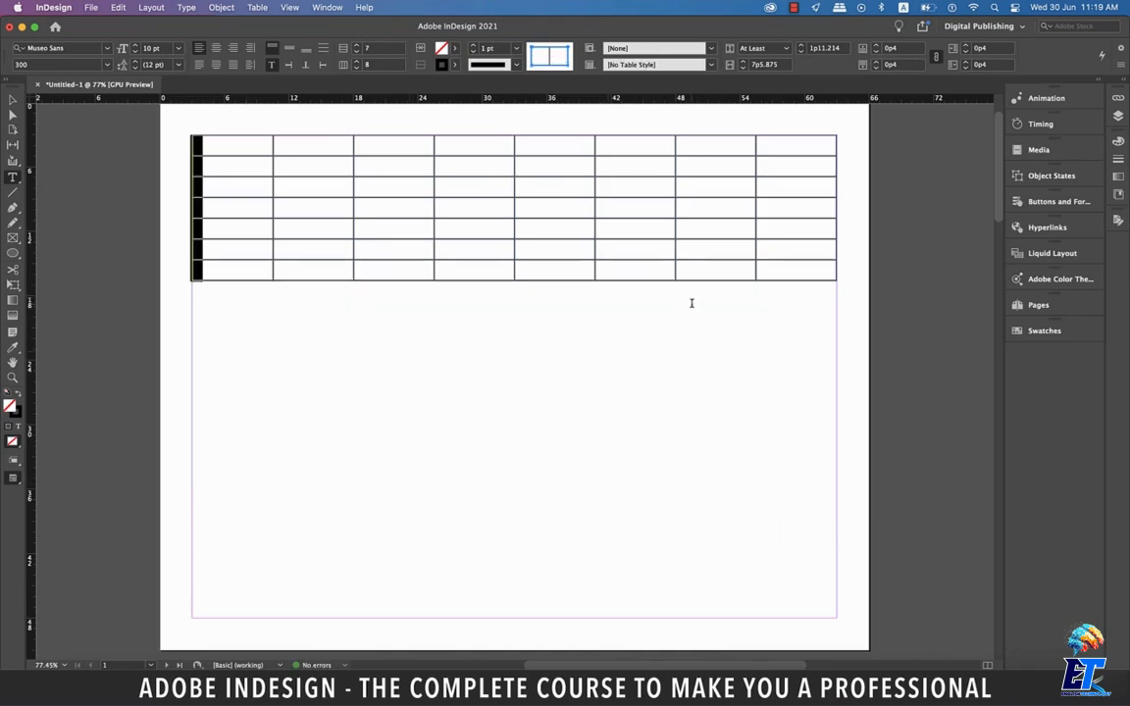
# Insert 5 rows below the table's last row.
pyautogui.click(787, 275)
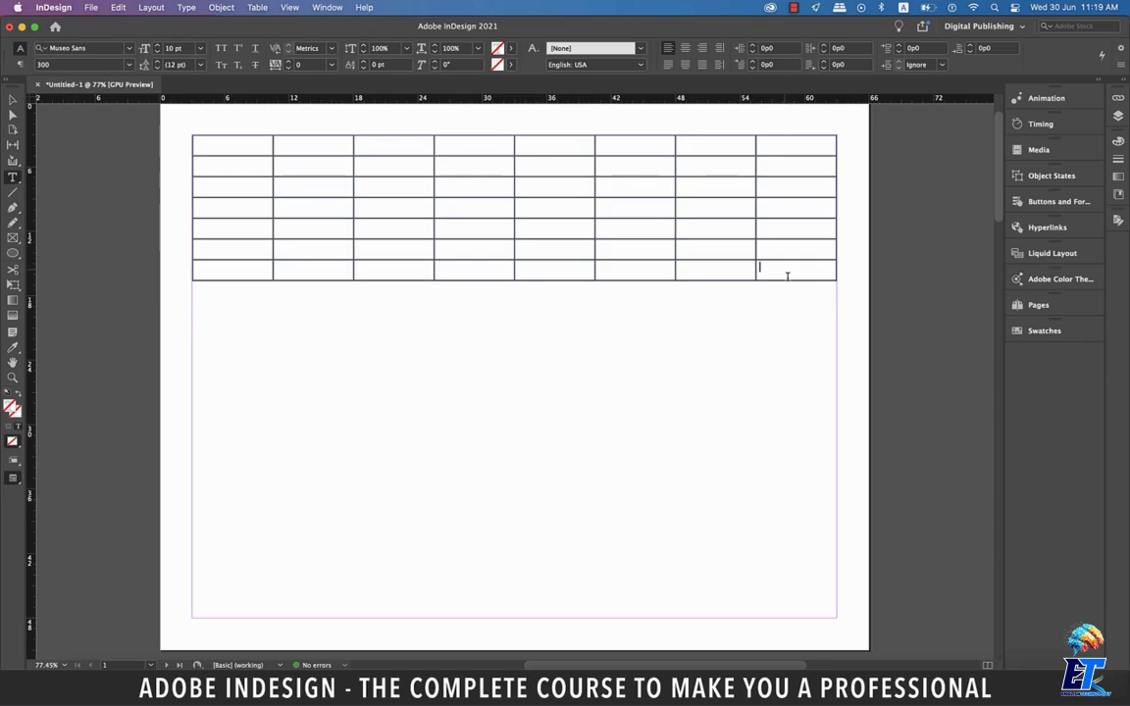
pyautogui.rightClick(784, 273)
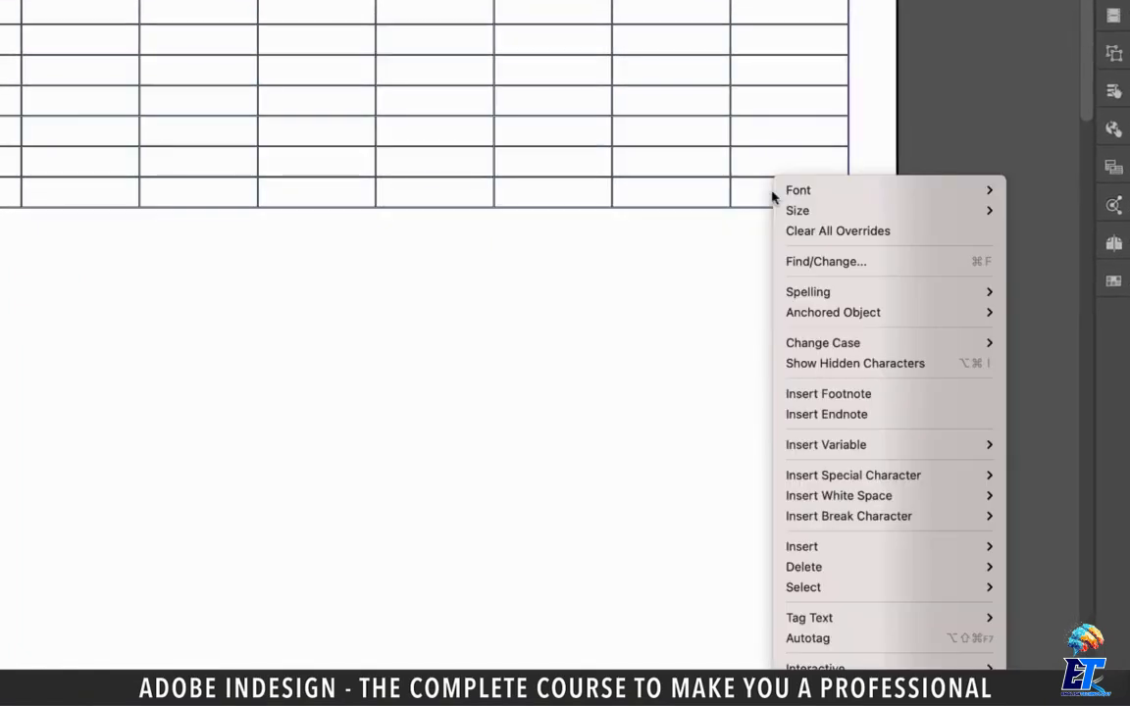
pyautogui.moveTo(863, 547)
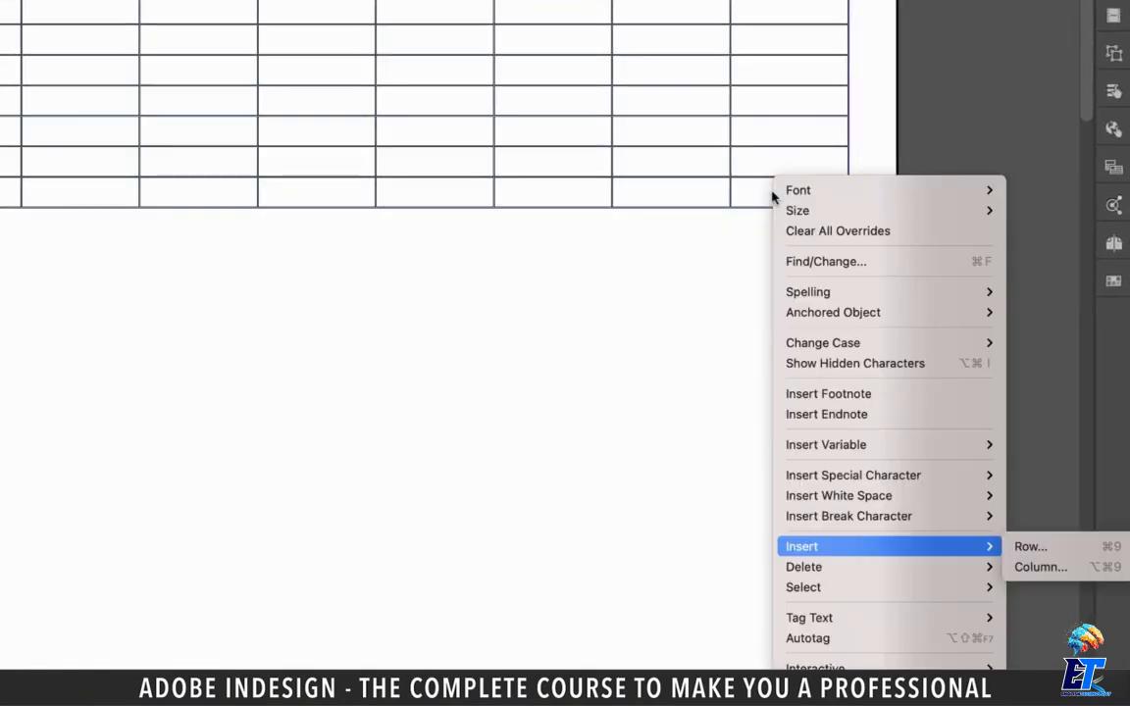
pyautogui.click(1084, 547)
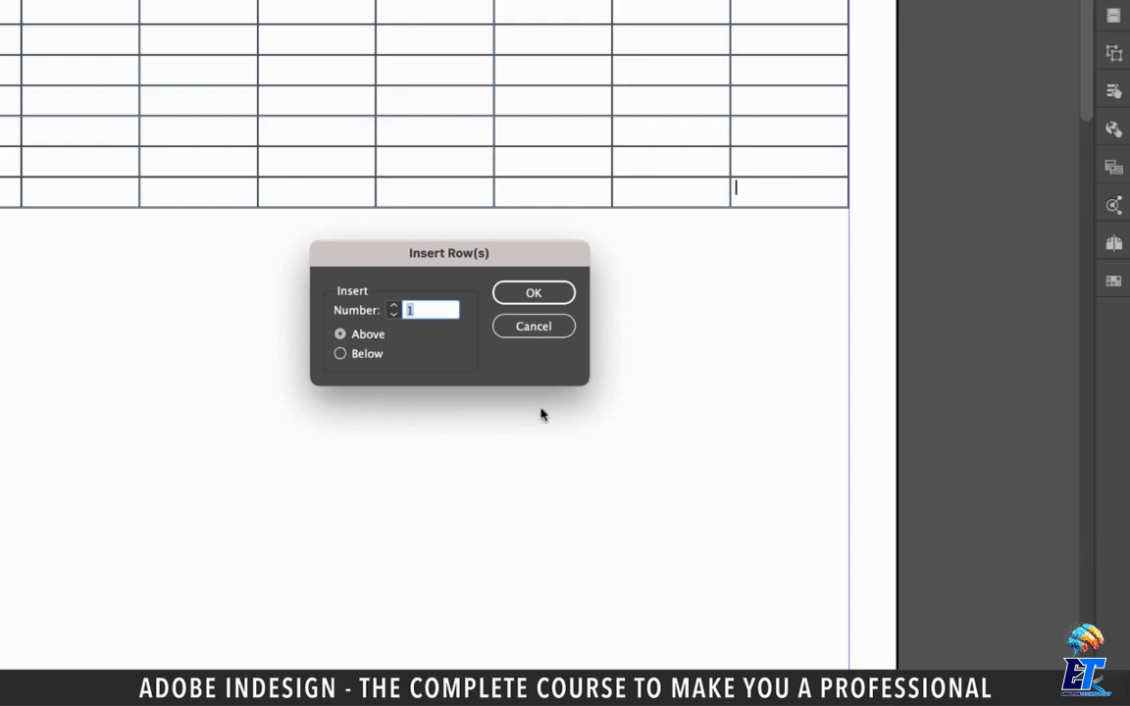
pyautogui.click(340, 354)
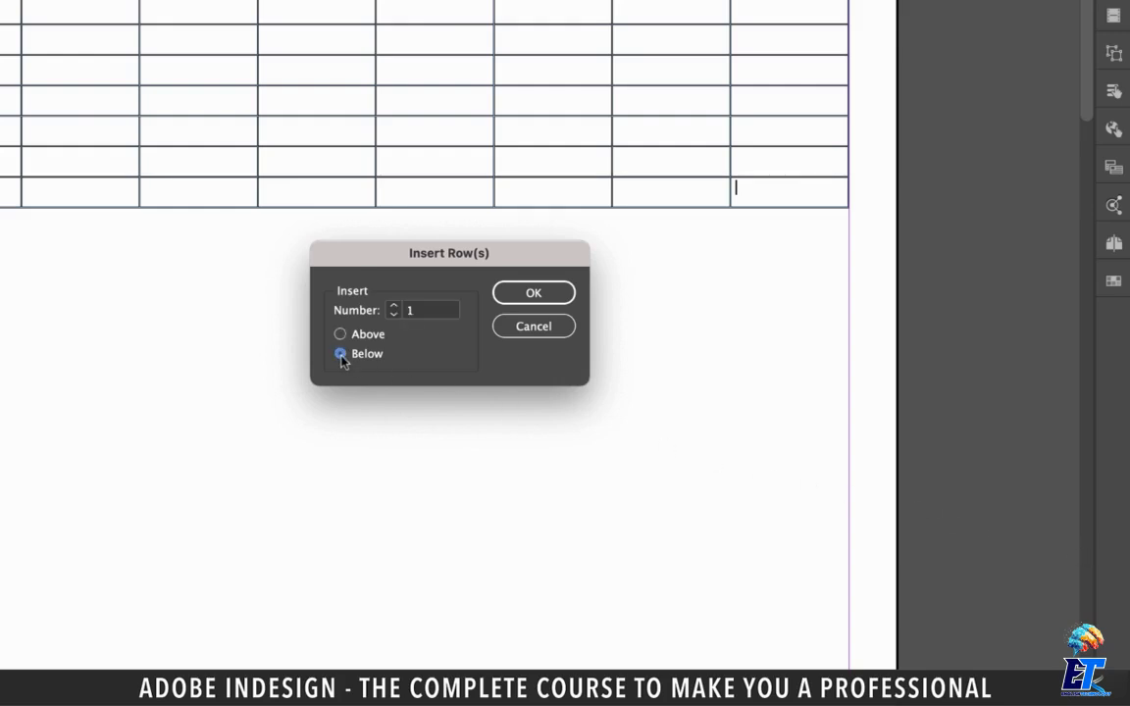
pyautogui.click(395, 314)
pyautogui.write('5')
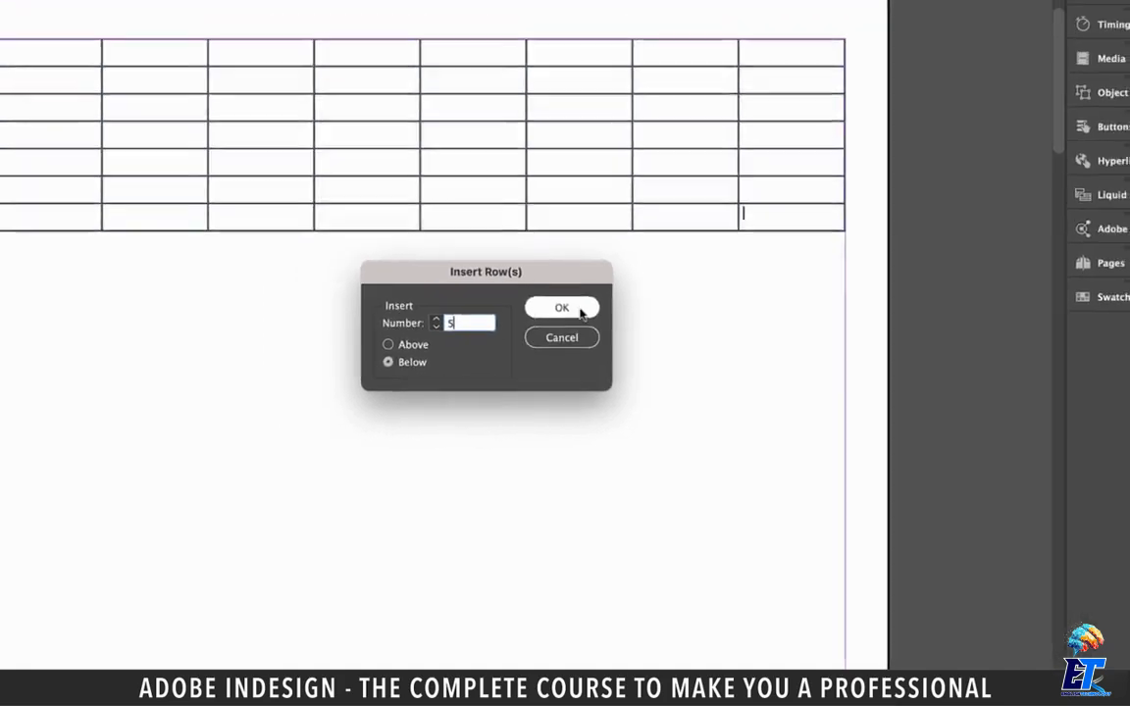
pyautogui.click(534, 293)
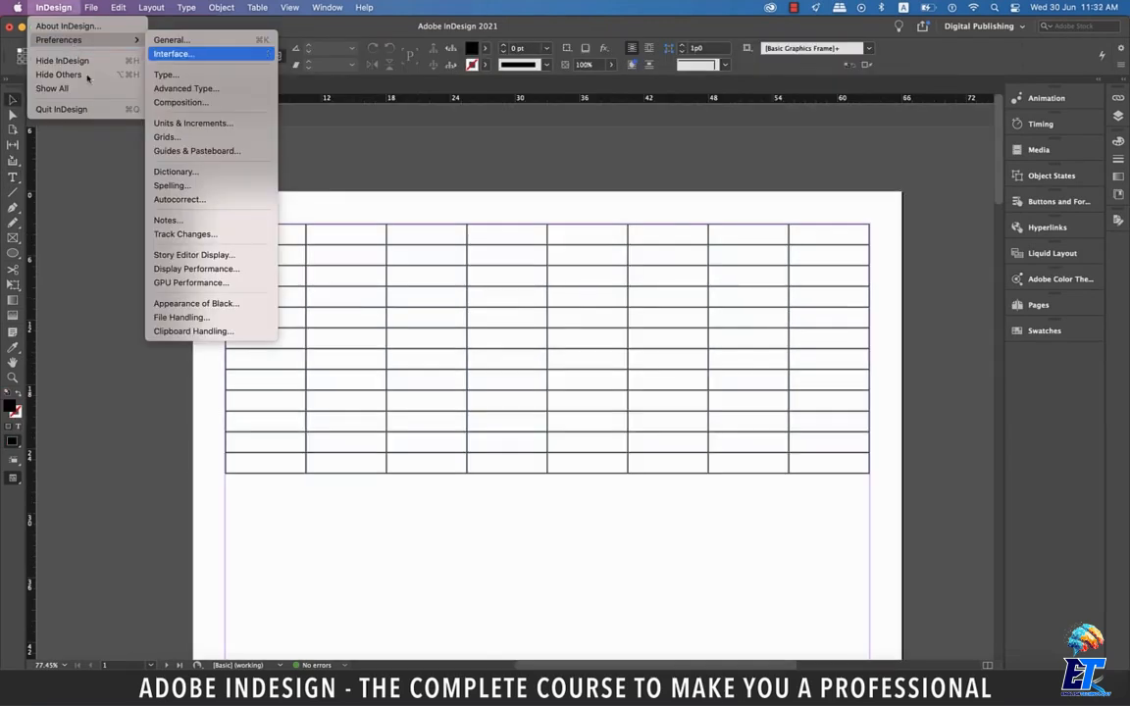
# Set the Clipboard Handling preferences to paste All Information for text and tables from other applications.
pyautogui.click(210, 332)
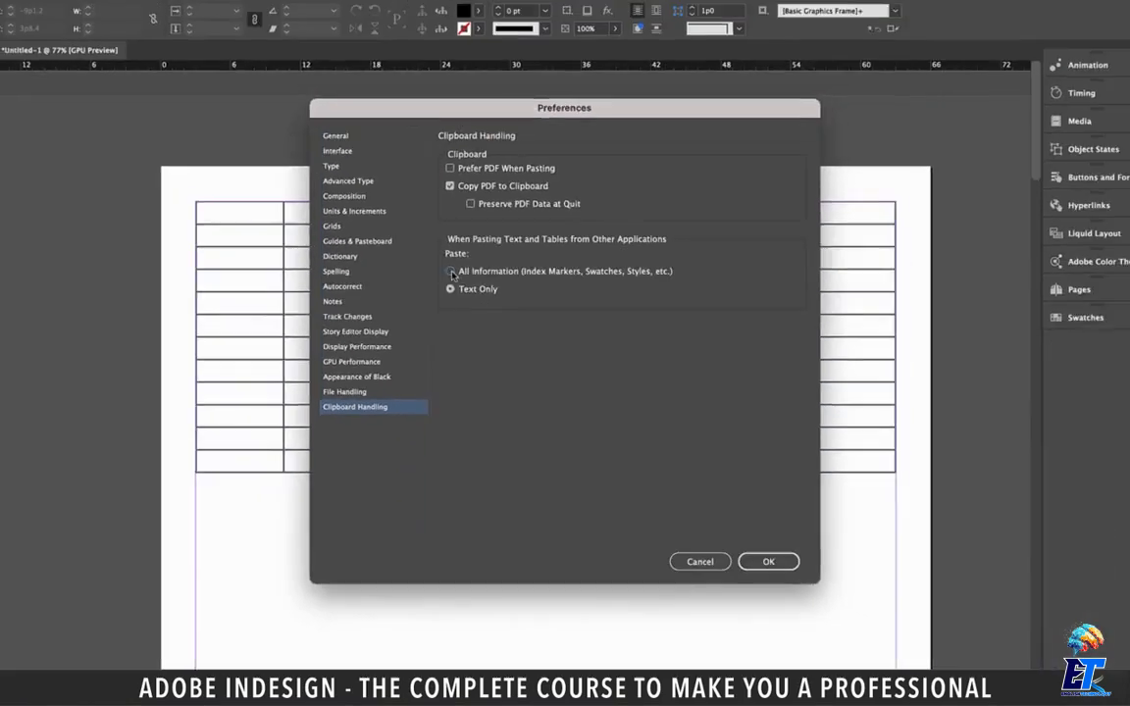
pyautogui.click(451, 271)
pyautogui.click(767, 561)
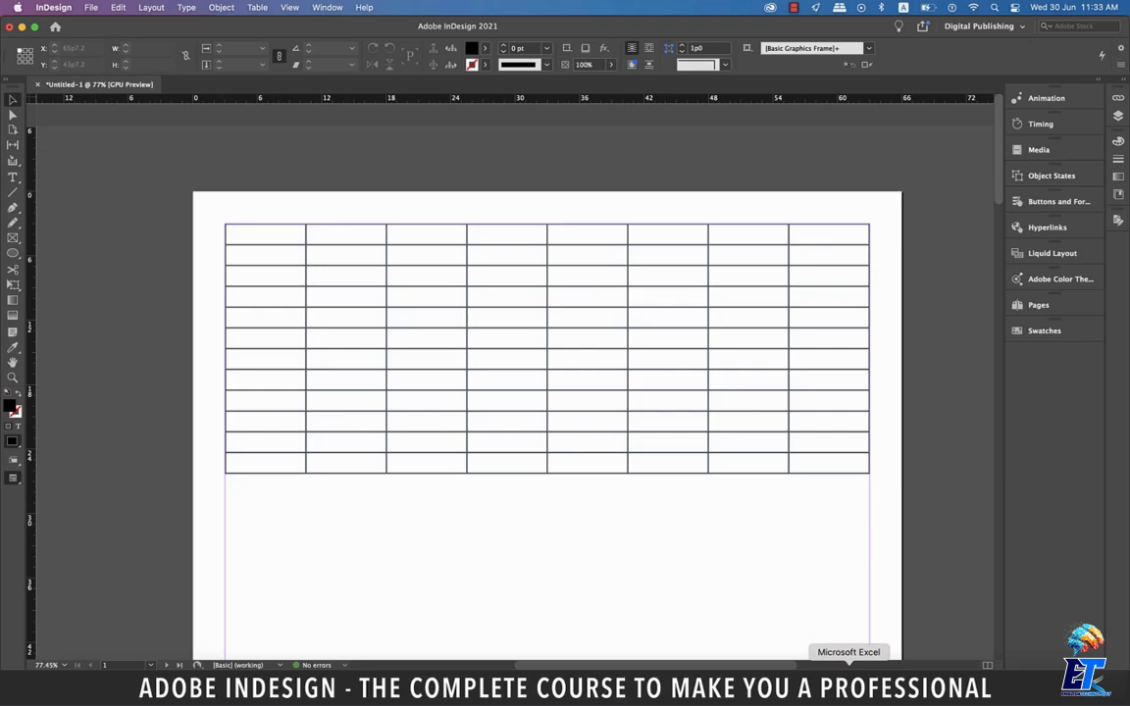
# Switch to the Income & Expenses workbook in Microsoft Excel and copy cells A2:H6.
pyautogui.click(848, 677)
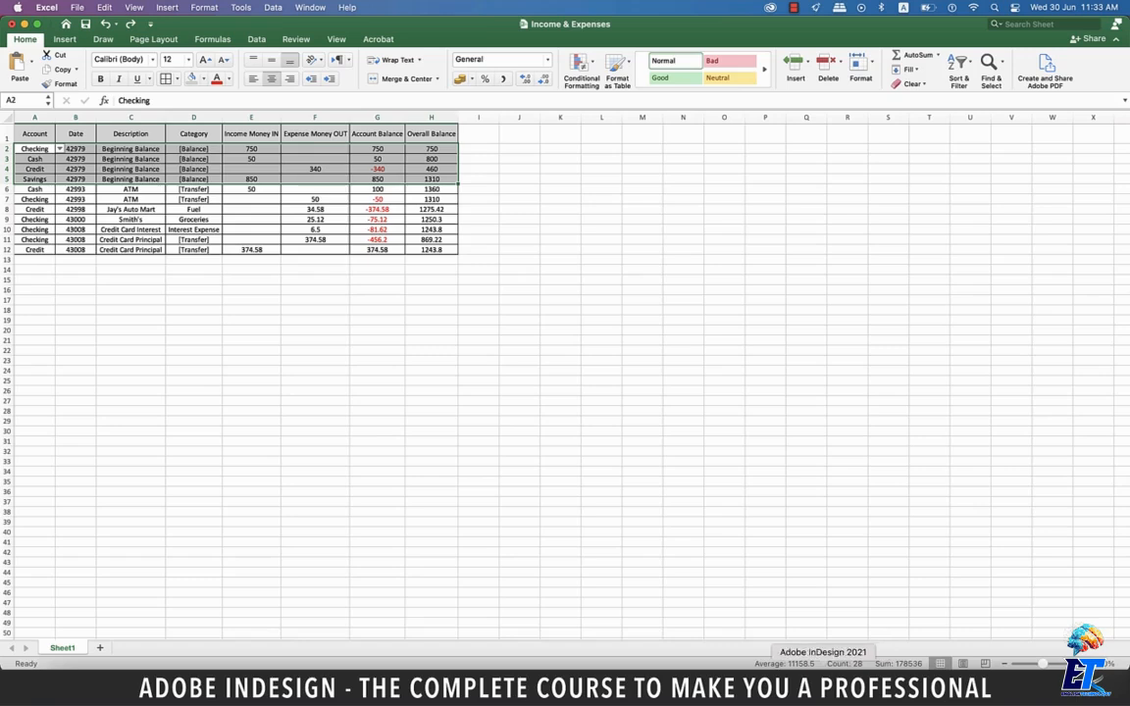
pyautogui.moveTo(34, 148); pyautogui.dragTo(418, 189)
pyautogui.press('super+c')
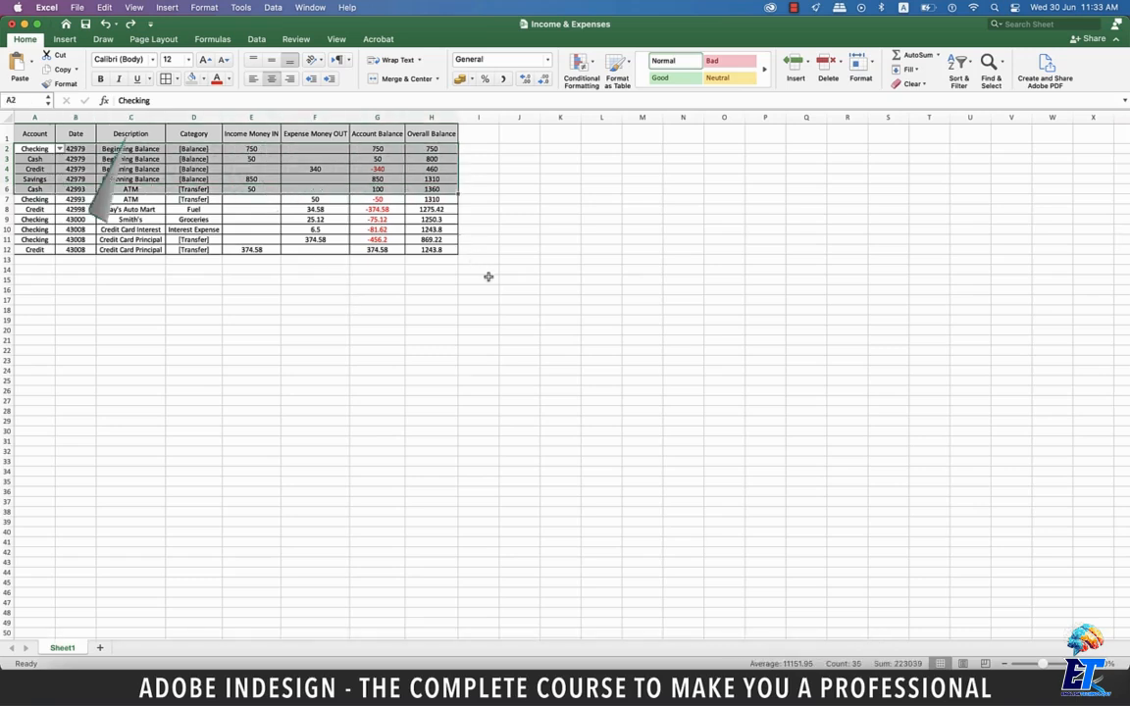
# Copy cells A2:H6 from the workbook, switch to Adobe InDesign and paste them into the document as a new table.
pyautogui.press('super+c')
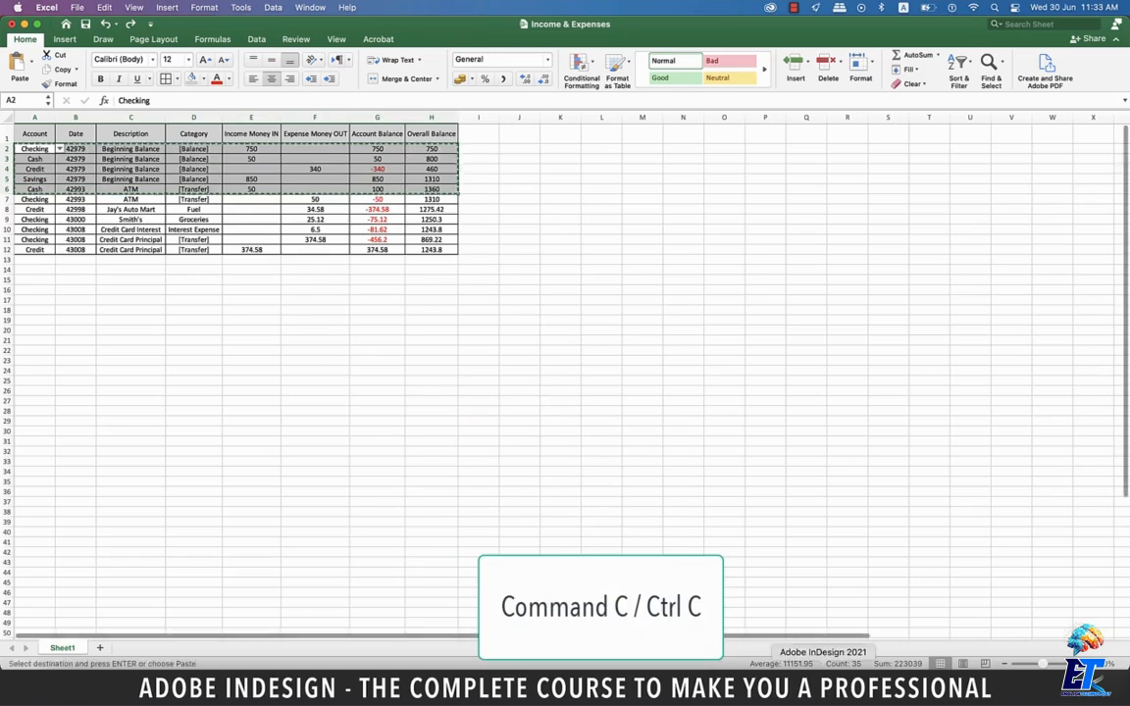
pyautogui.click(823, 680)
pyautogui.hscroll(-1, 742, 658)
pyautogui.scroll(-3, 741, 658)
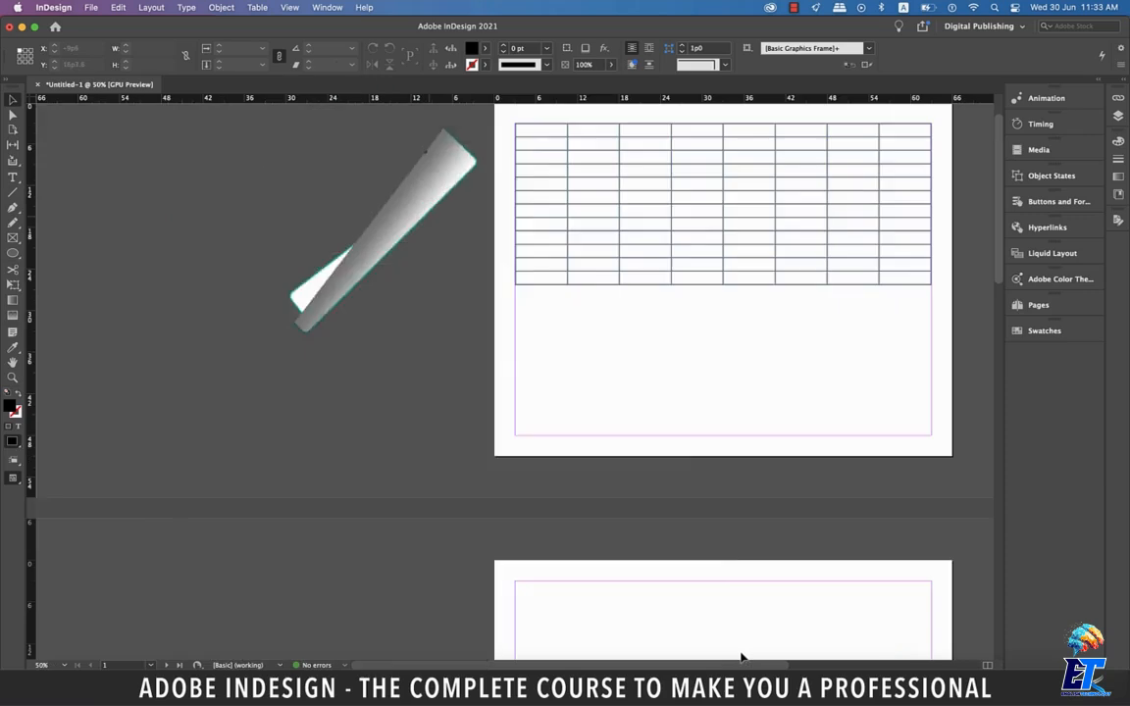
pyautogui.press('super+v')
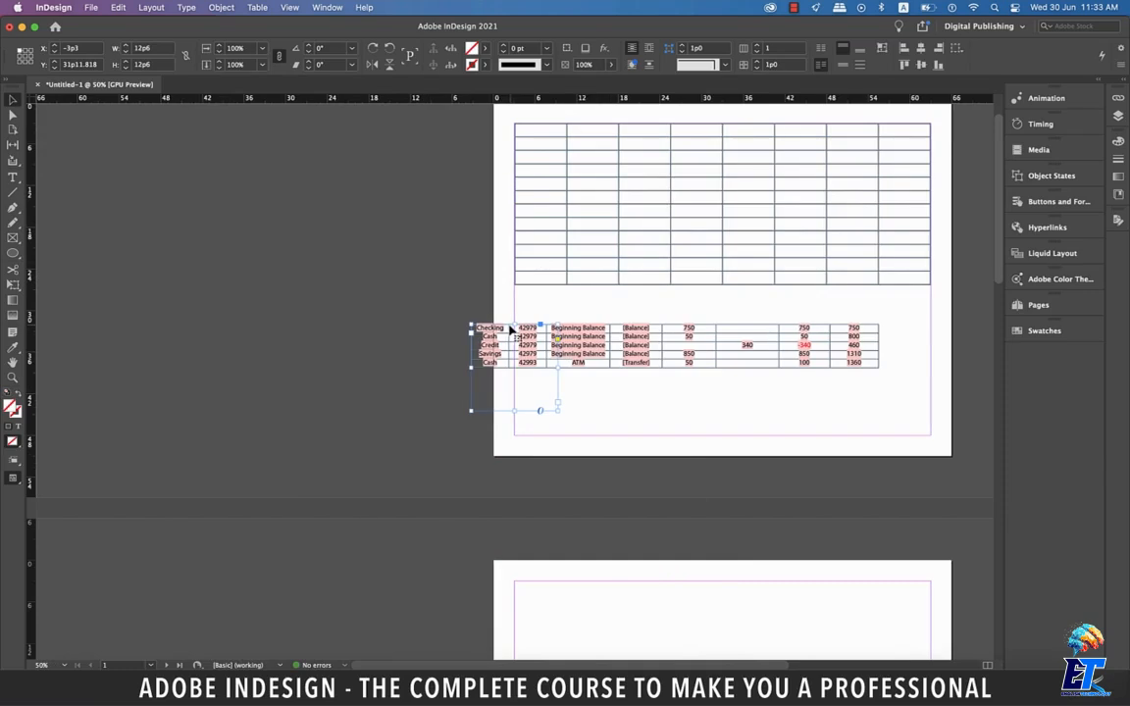
# Move the pasted table onto the pasteboard beside the page and widen its frame to about 60p0.
pyautogui.moveTo(510, 328); pyautogui.dragTo(128, 186)
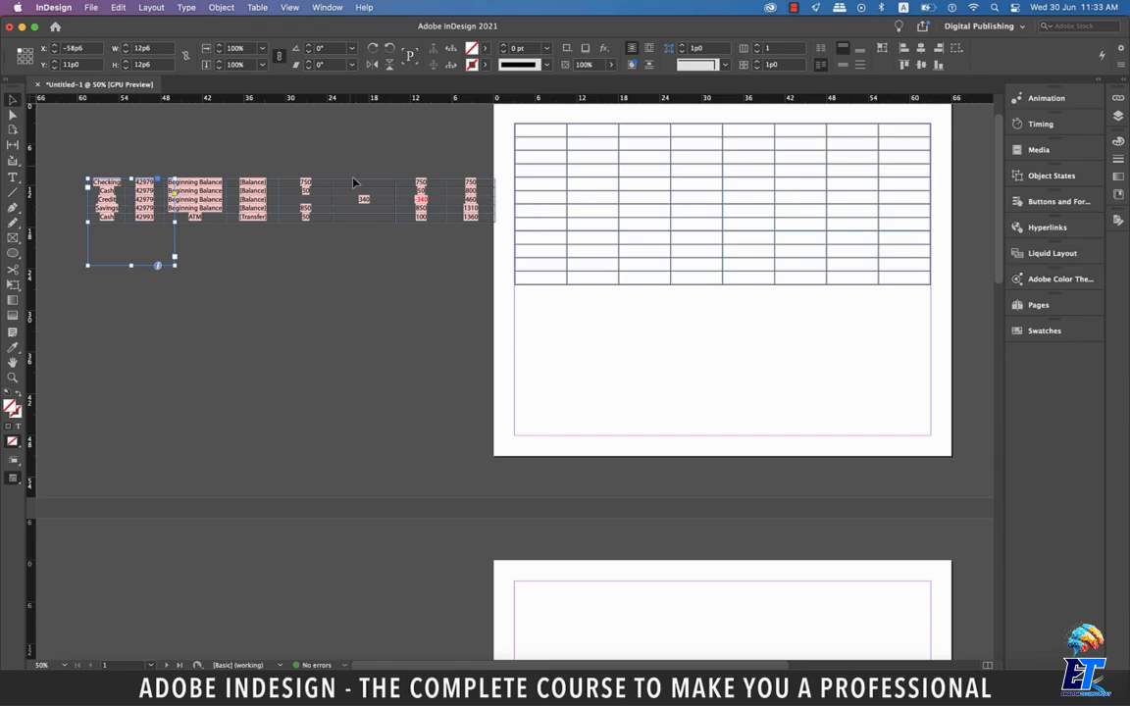
pyautogui.moveTo(174, 222); pyautogui.dragTo(486, 241)
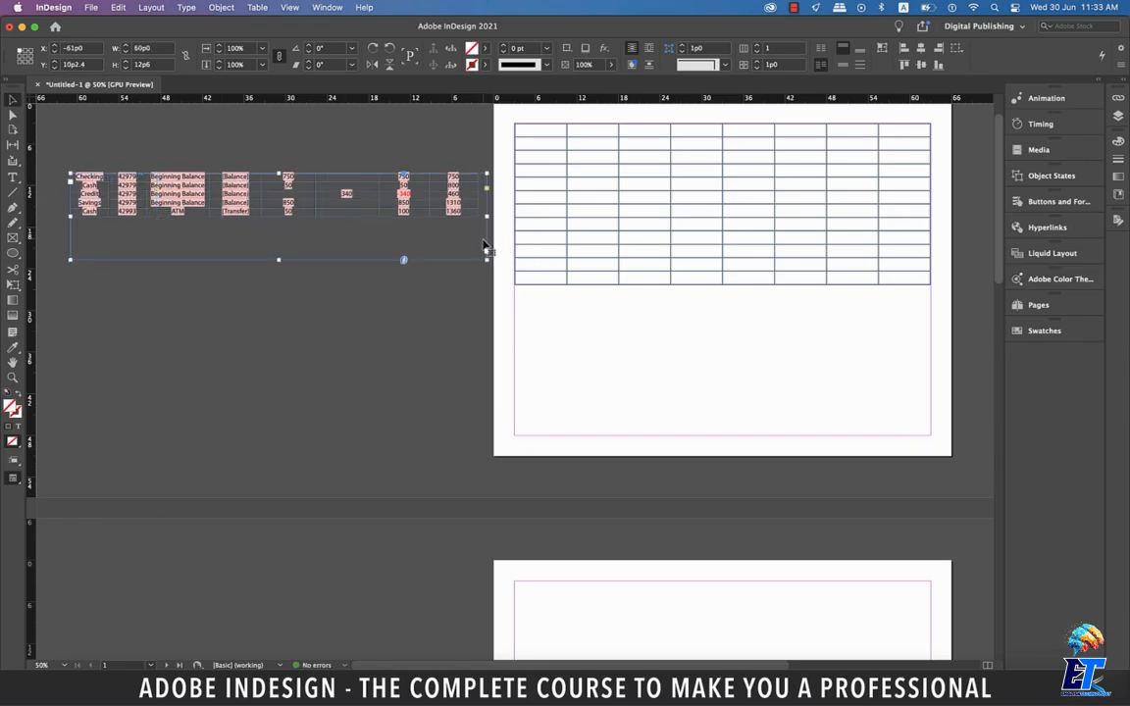
# Copy all cells of the table on the pasteboard.
pyautogui.press('t')
pyautogui.moveTo(80, 178); pyautogui.dragTo(458, 212)
pyautogui.moveTo(534, 241); pyautogui.dragTo(610, 269)
pyautogui.press('super+c')
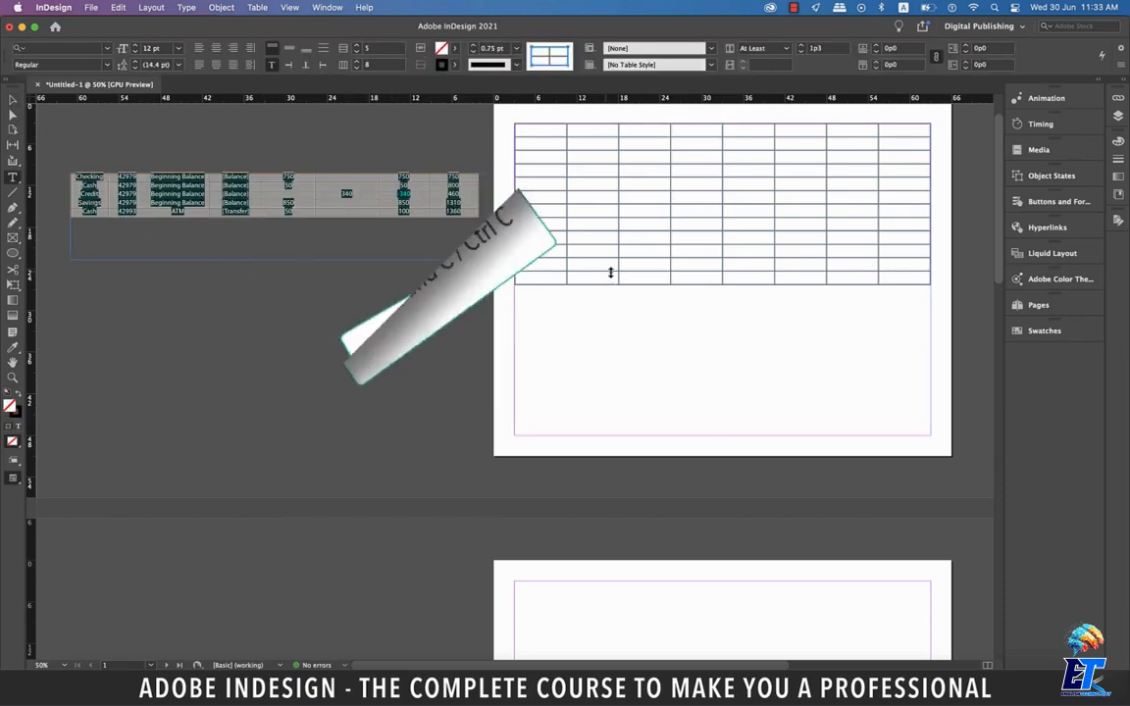
# Try to paste the copied cells with the text cursor in the first cell of the empty table, and undo the paste.
pyautogui.click(550, 130)
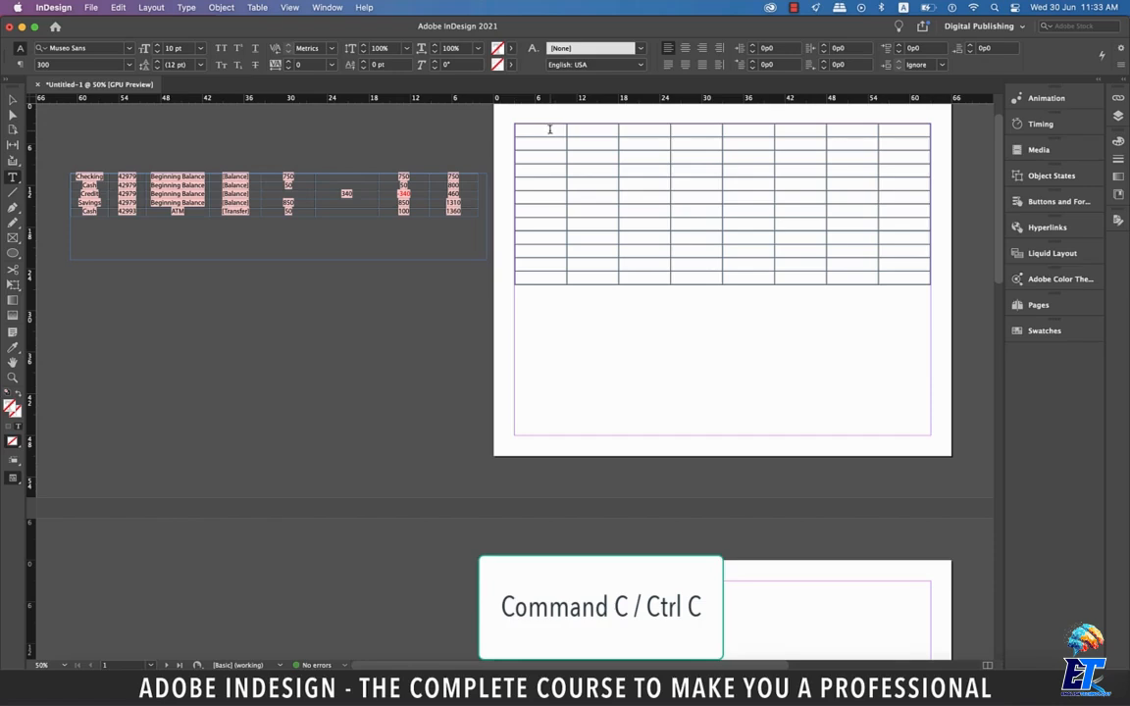
pyautogui.press('Escape')
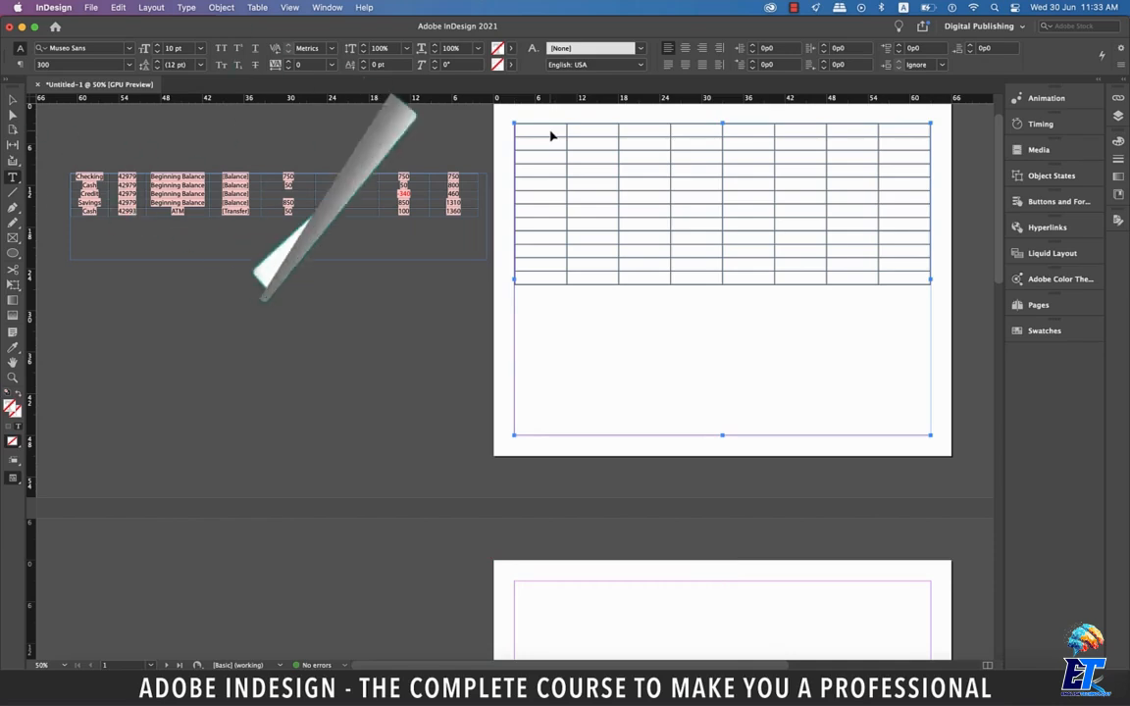
pyautogui.press('super+v')
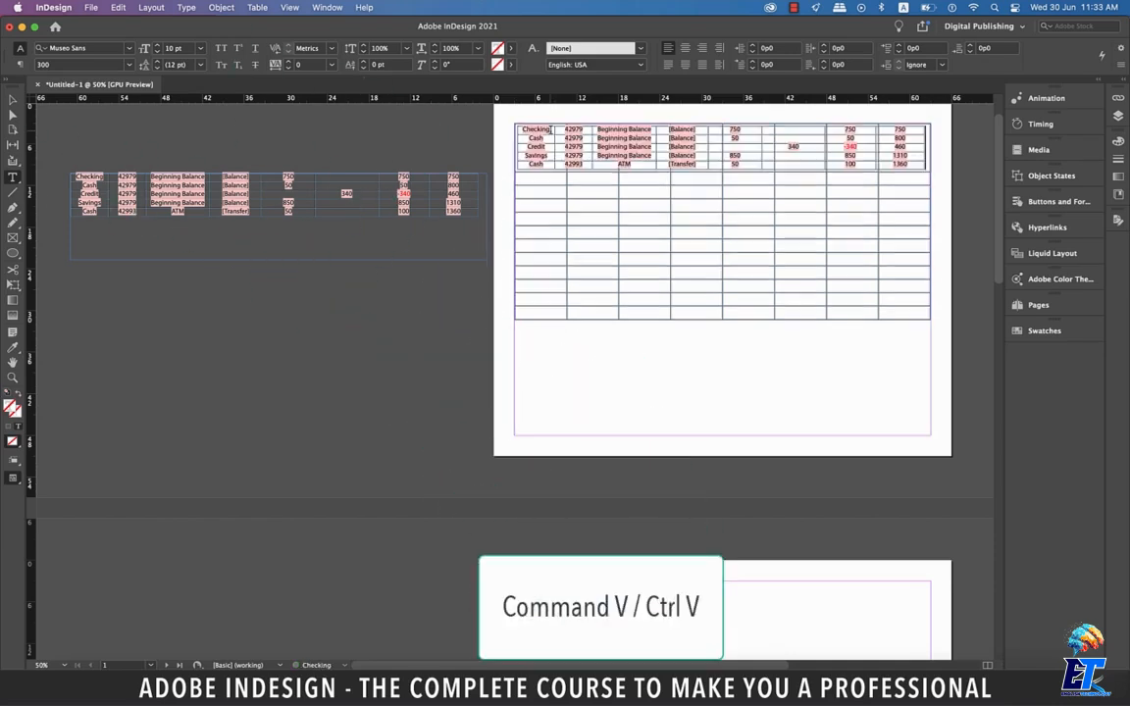
pyautogui.scroll(1, 712, 160)
pyautogui.scroll(2, 711, 160)
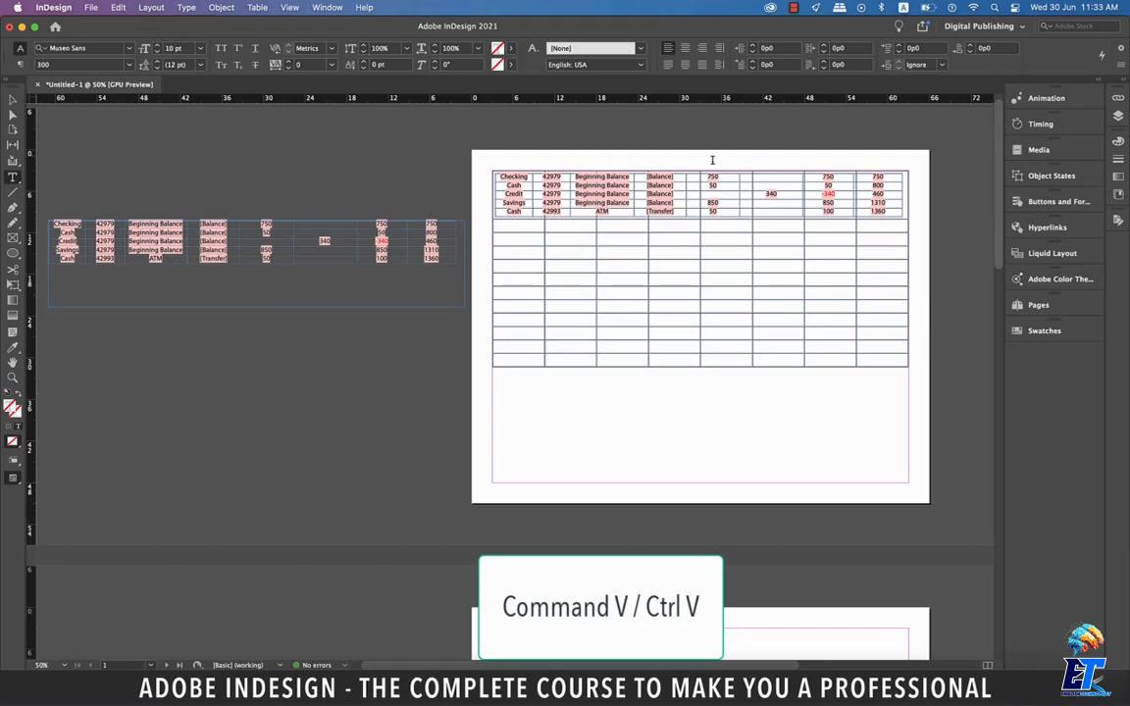
pyautogui.scroll(3, 712, 160)
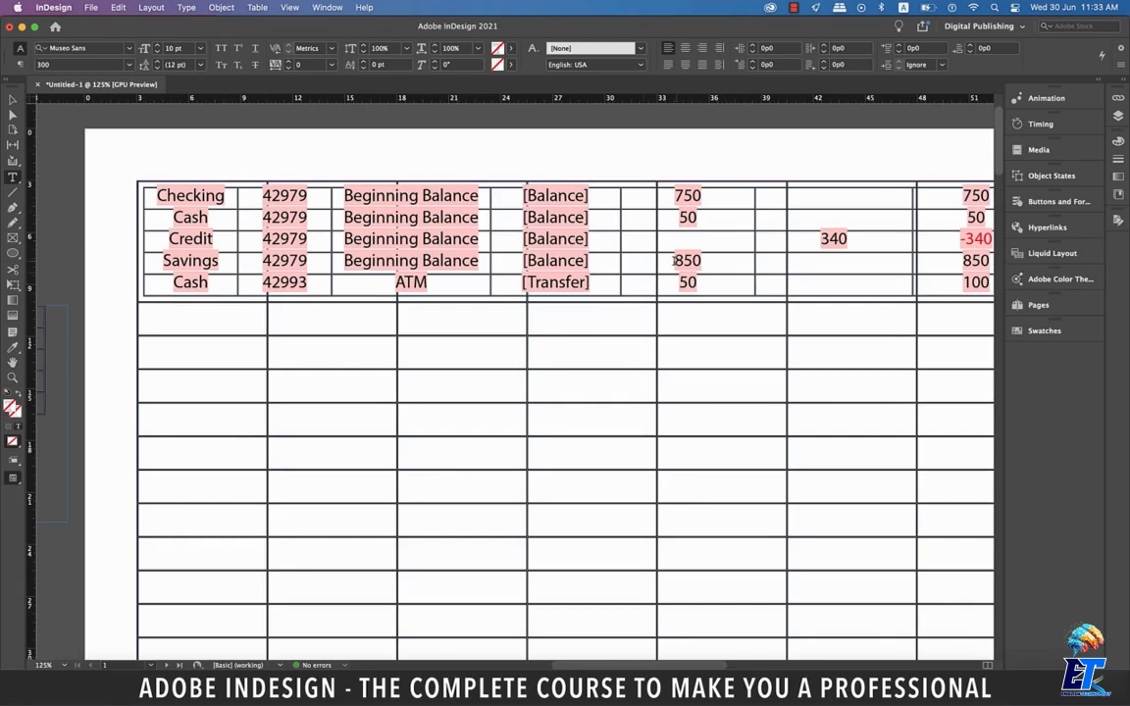
pyautogui.hscroll(5, 674, 266)
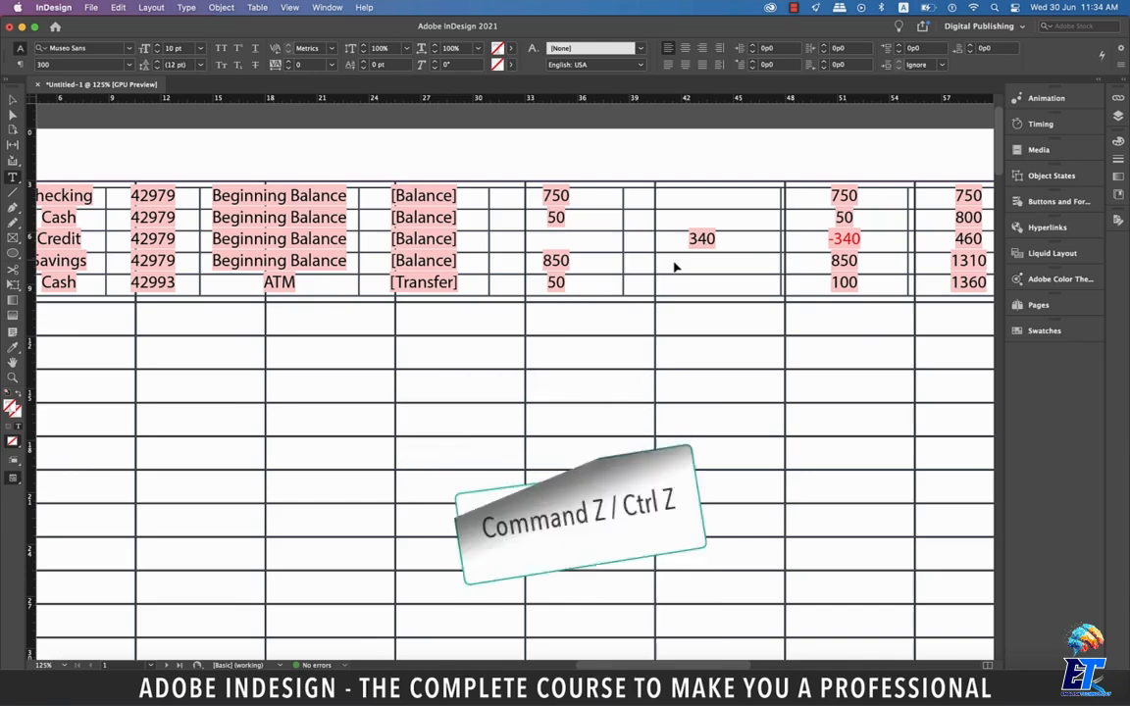
pyautogui.press('super+z')
# Paste the copied cells over all eight columns of the empty table's first five rows.
pyautogui.hscroll(-15, 527, 254)
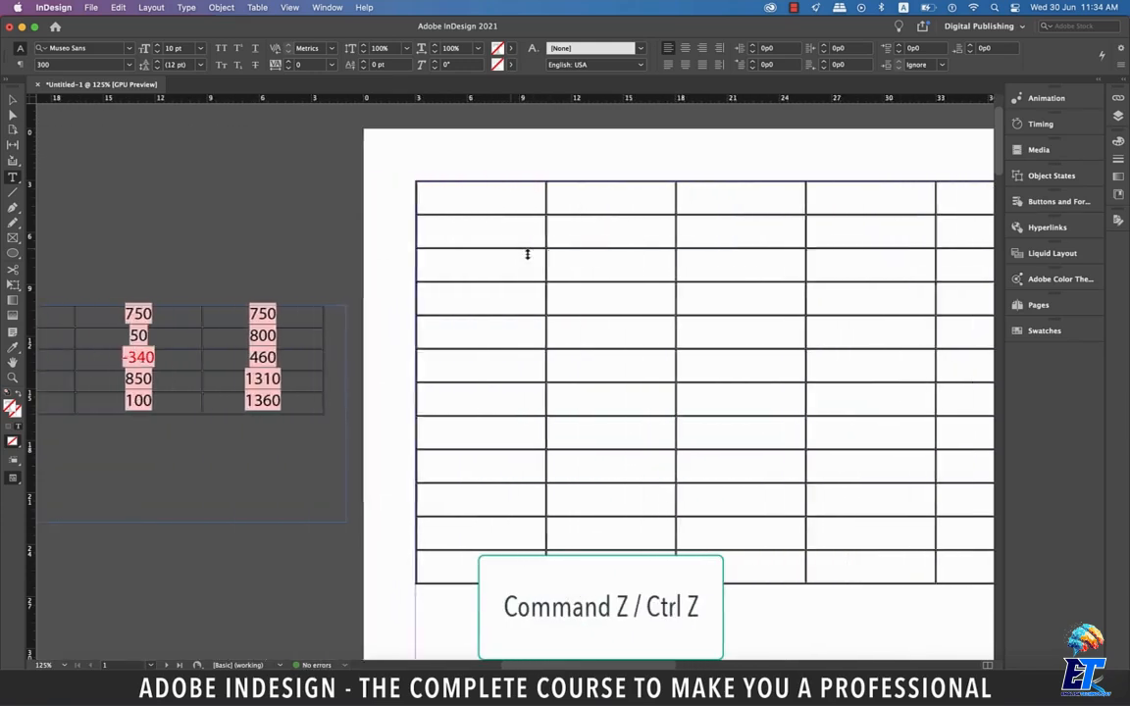
pyautogui.hscroll(10, 635, 228)
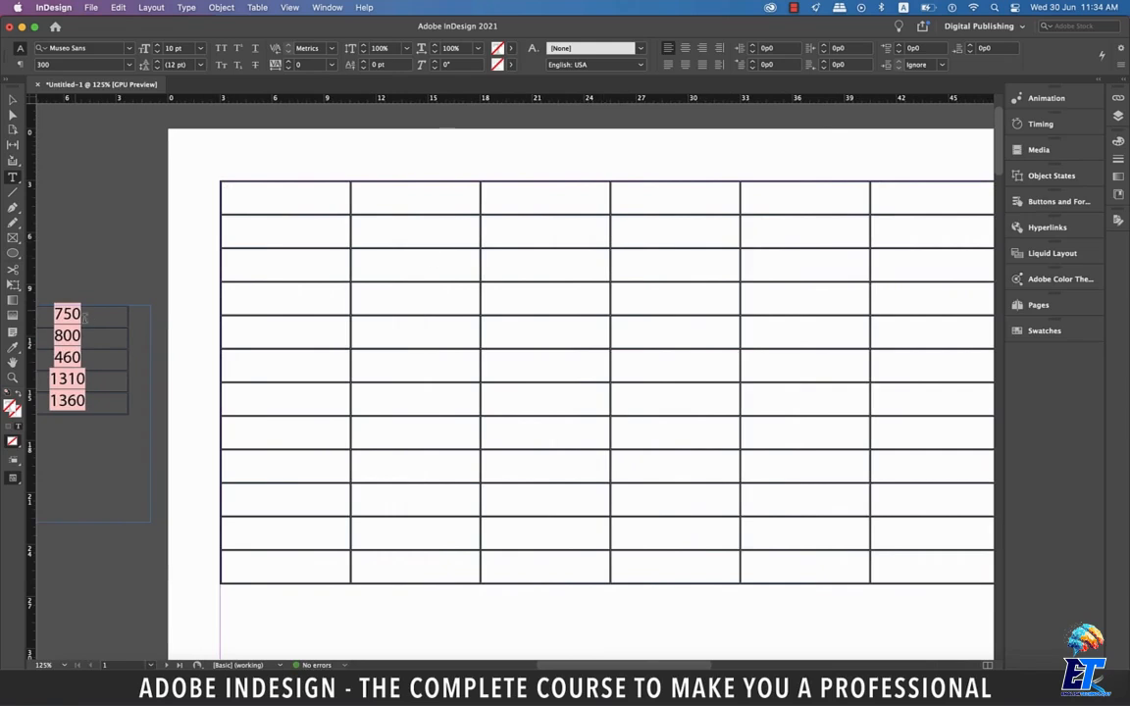
pyautogui.hscroll(-9, 85, 317)
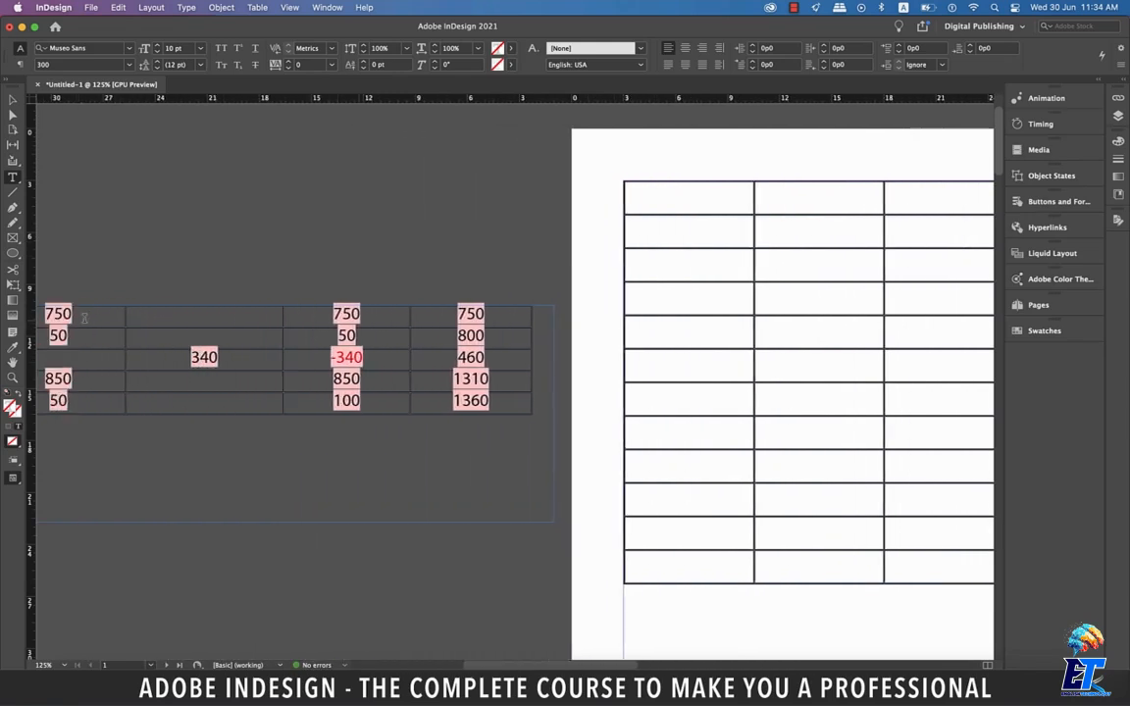
pyautogui.press('super+1')
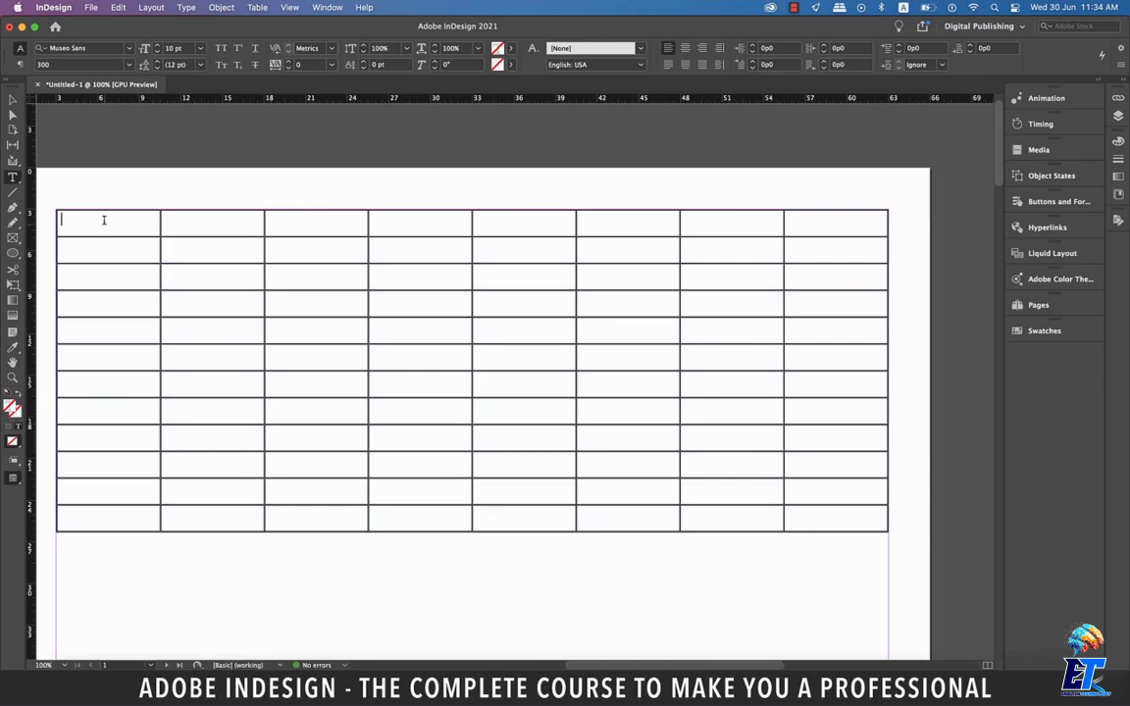
pyautogui.moveTo(123, 227); pyautogui.dragTo(811, 328)
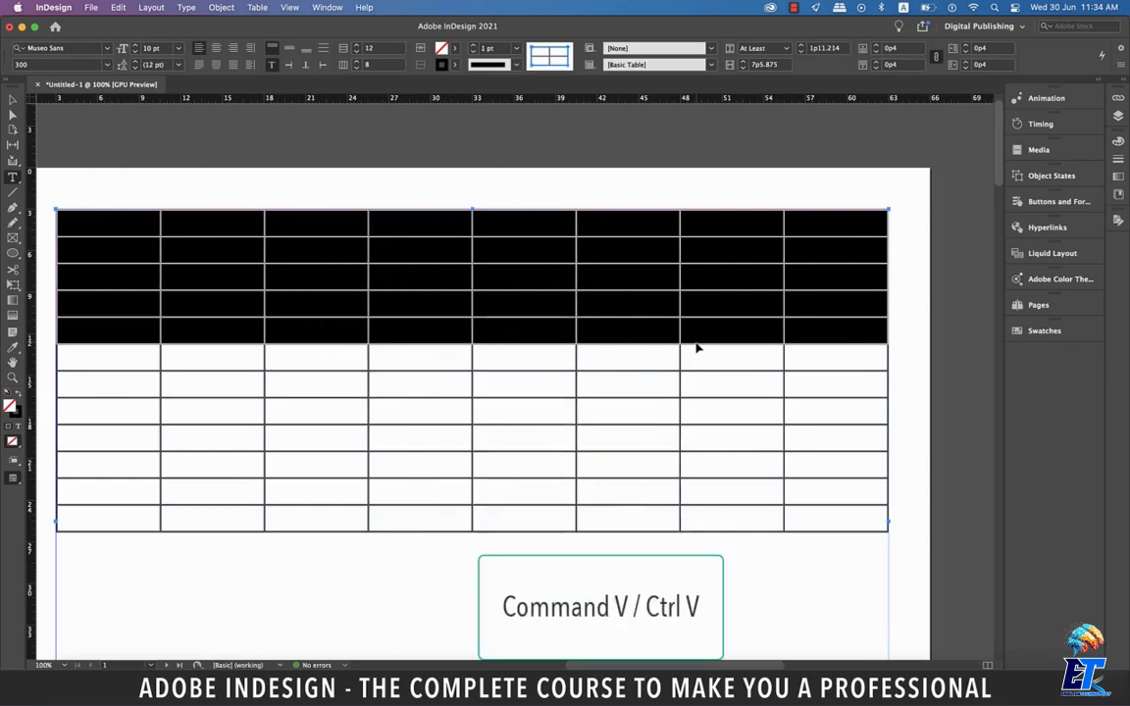
pyautogui.press('super+v')
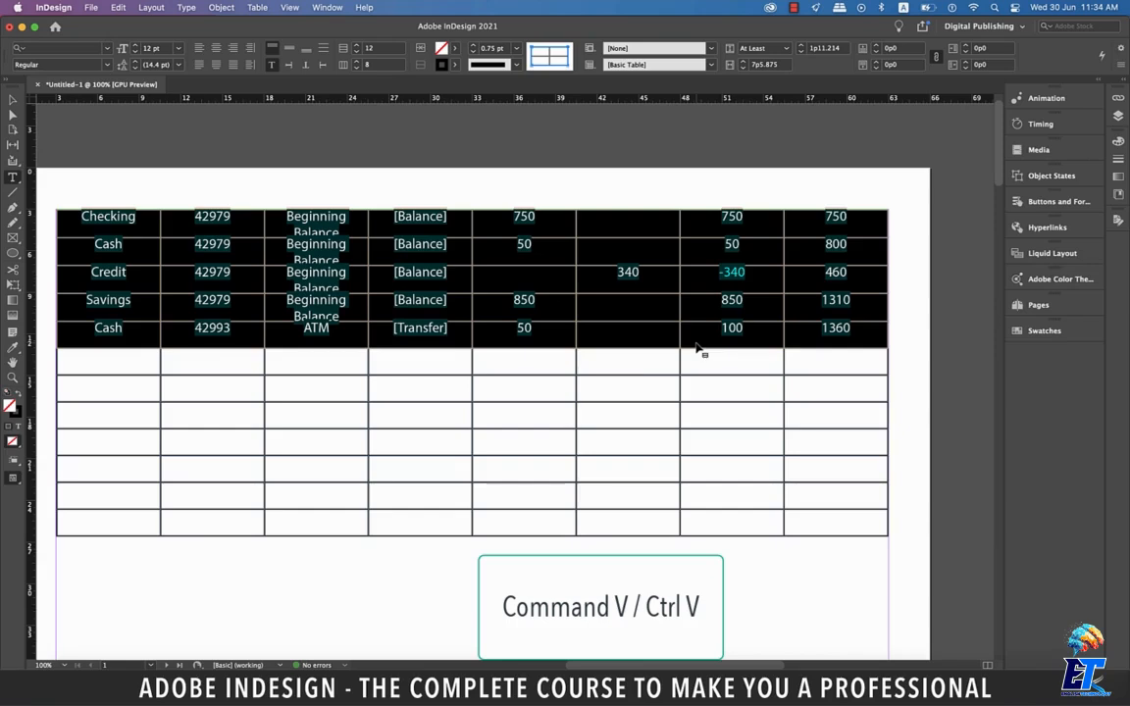
pyautogui.click(644, 368)
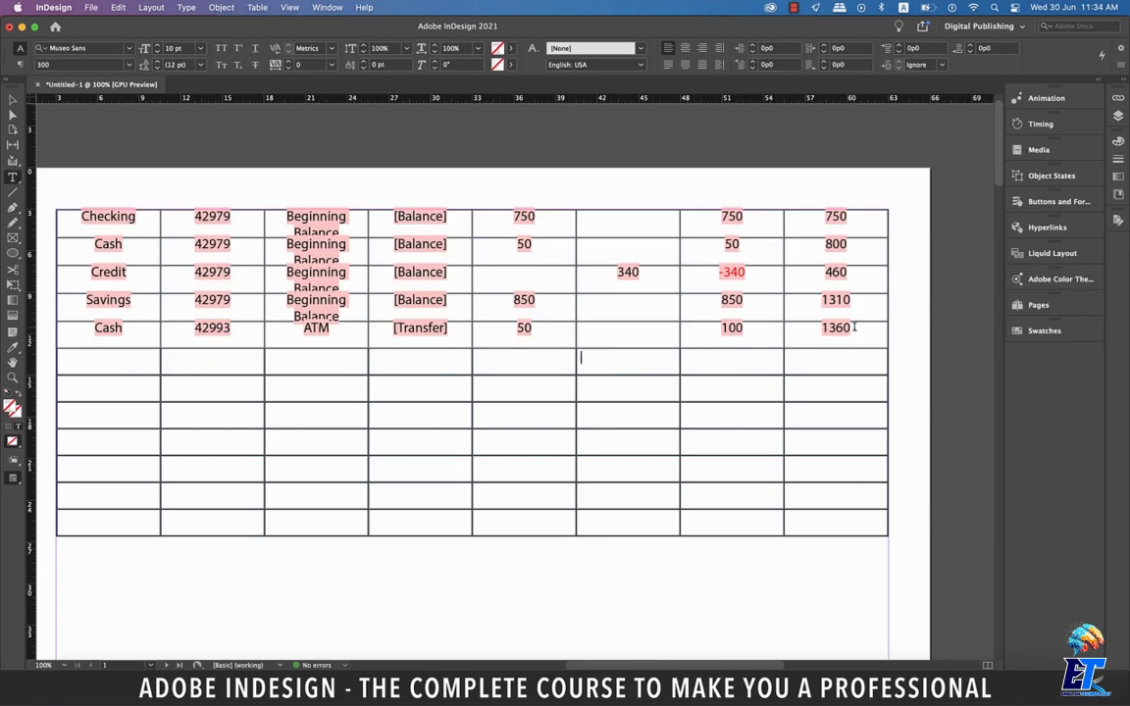
# Set the text in the table's five filled rows to the Raleway font at 8 pt.
pyautogui.moveTo(854, 327); pyautogui.dragTo(110, 201)
pyautogui.click(96, 44)
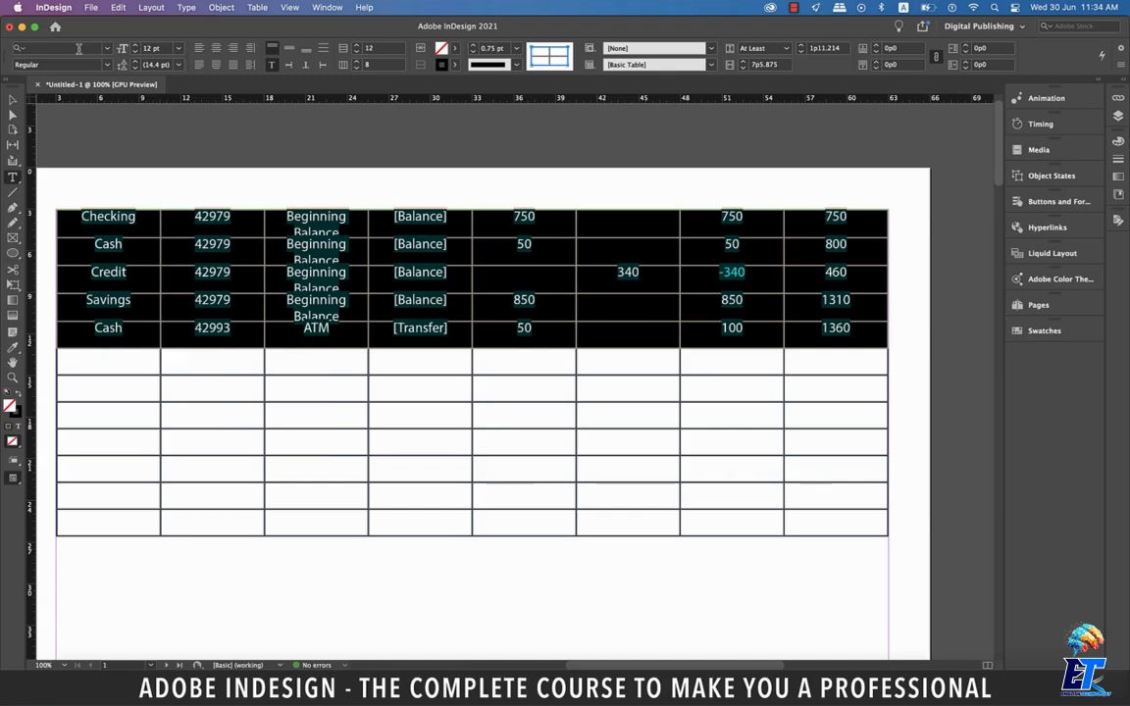
pyautogui.write('Raleway')
pyautogui.click(94, 336)
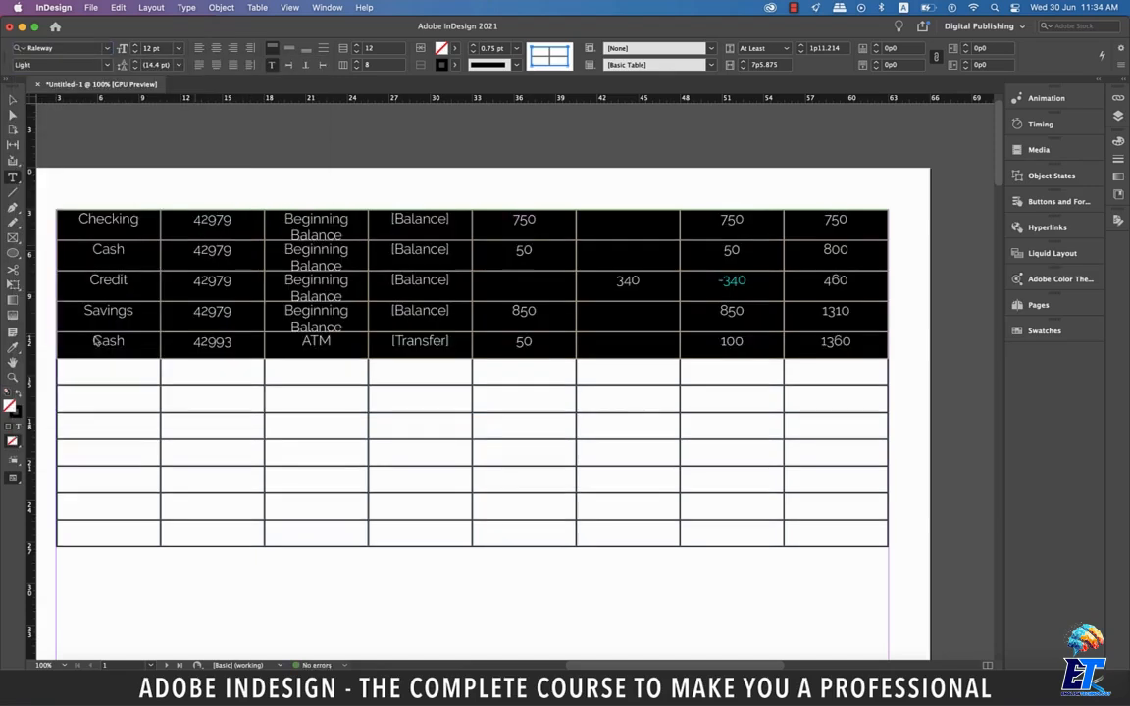
pyautogui.click(177, 48)
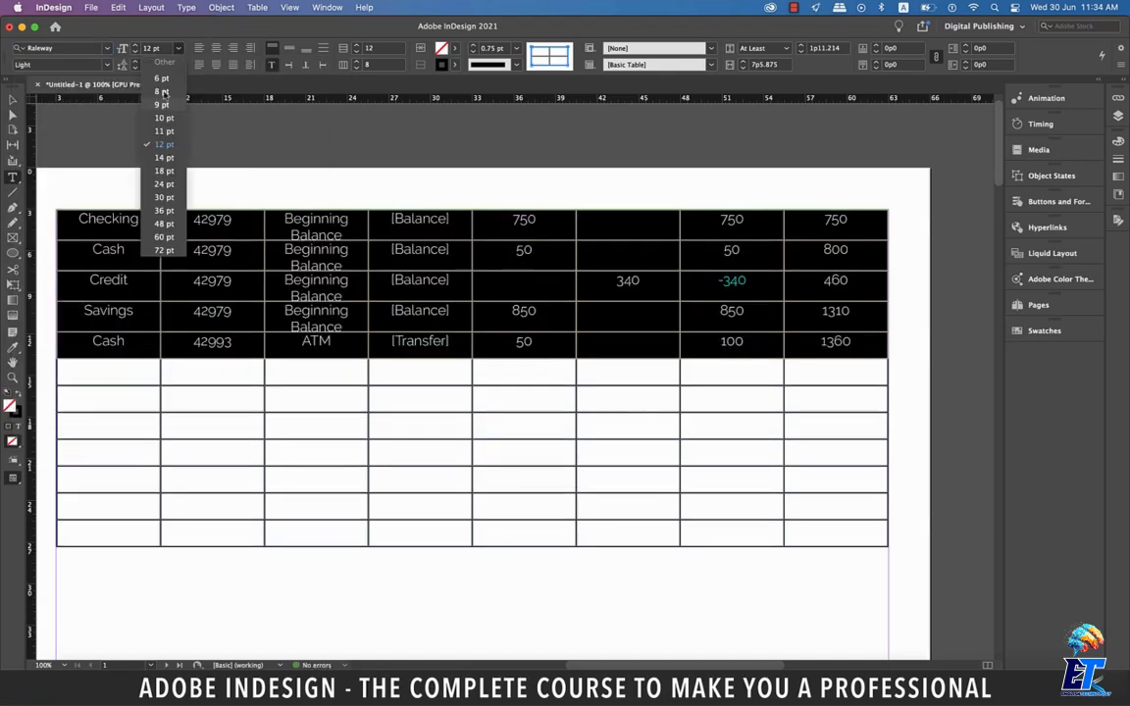
pyautogui.click(161, 91)
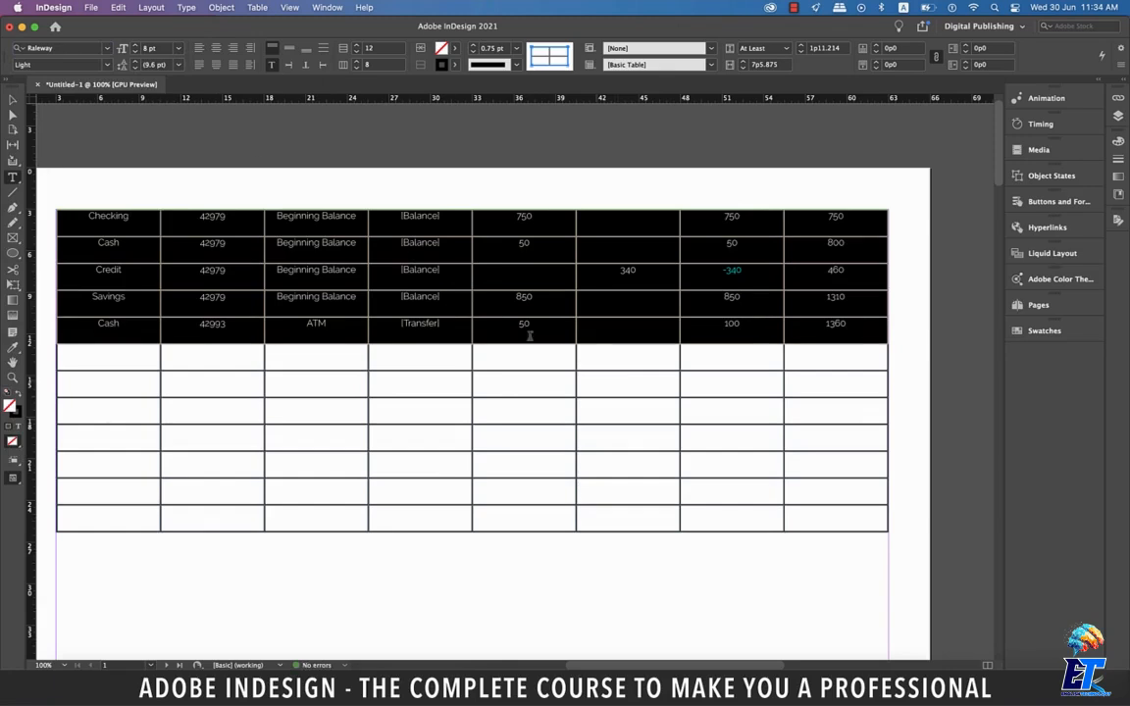
pyautogui.click(590, 375)
# Set the font style of the five filled rows to Regular.
pyautogui.moveTo(833, 328); pyautogui.dragTo(105, 228)
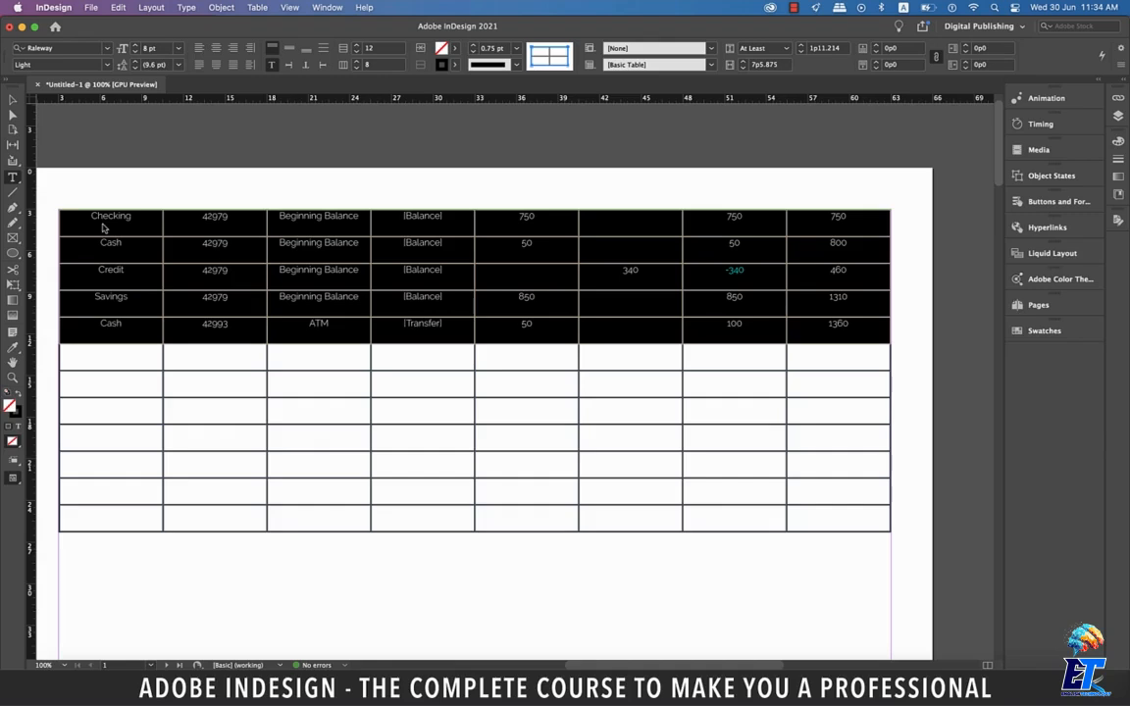
pyautogui.click(106, 65)
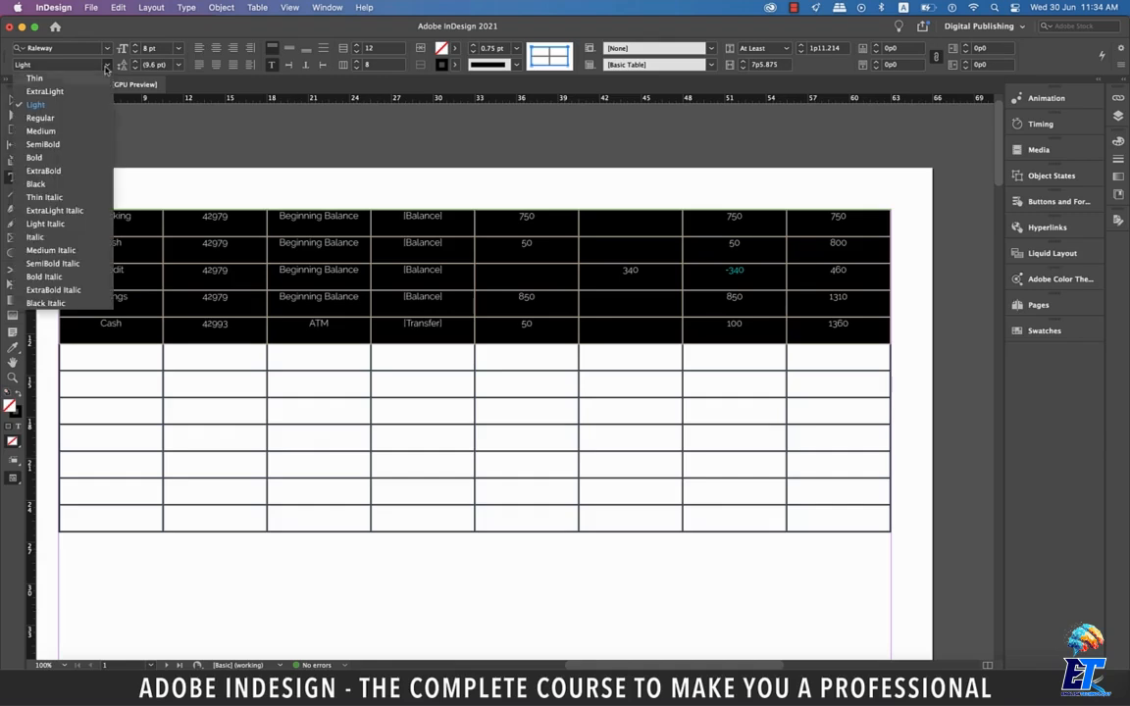
pyautogui.click(59, 118)
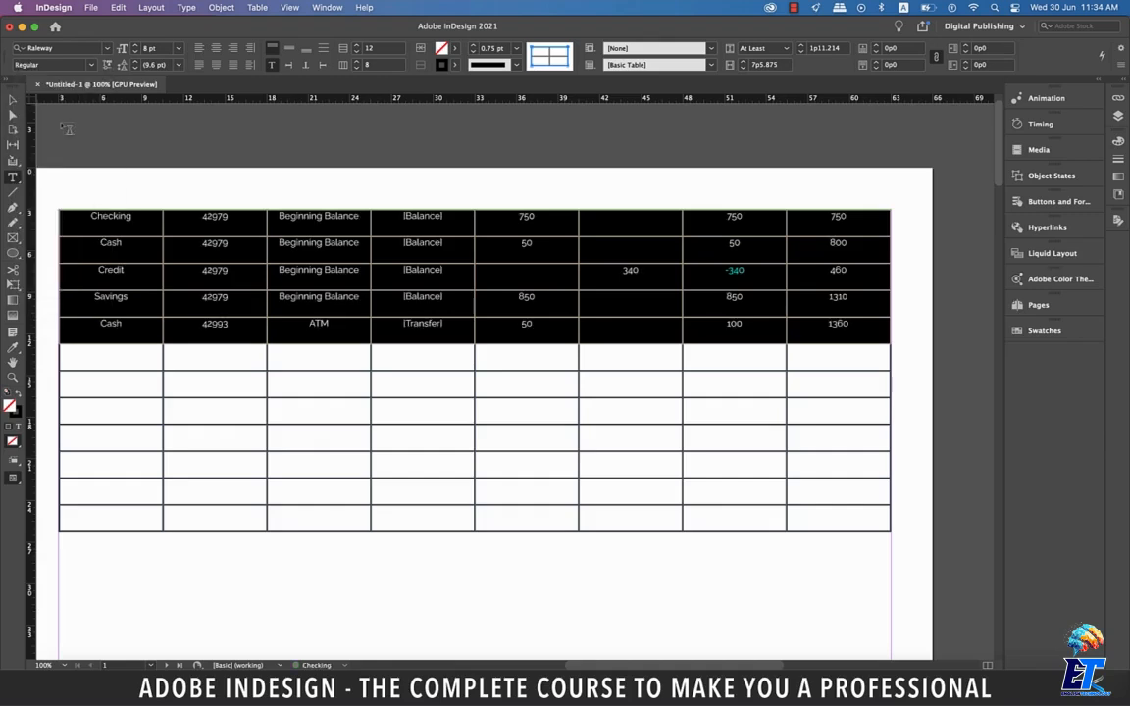
pyautogui.click(424, 385)
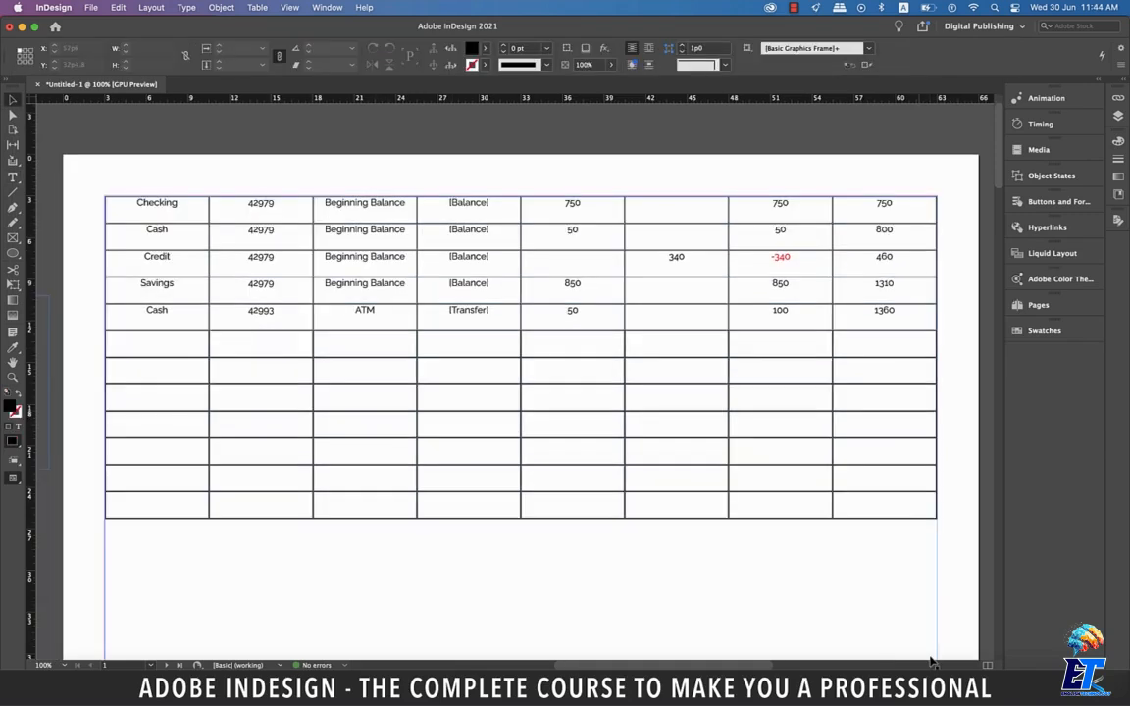
# Delete the table on the page and the table copy on the pasteboard, and fit the blank page in the window.
pyautogui.click(12, 100)
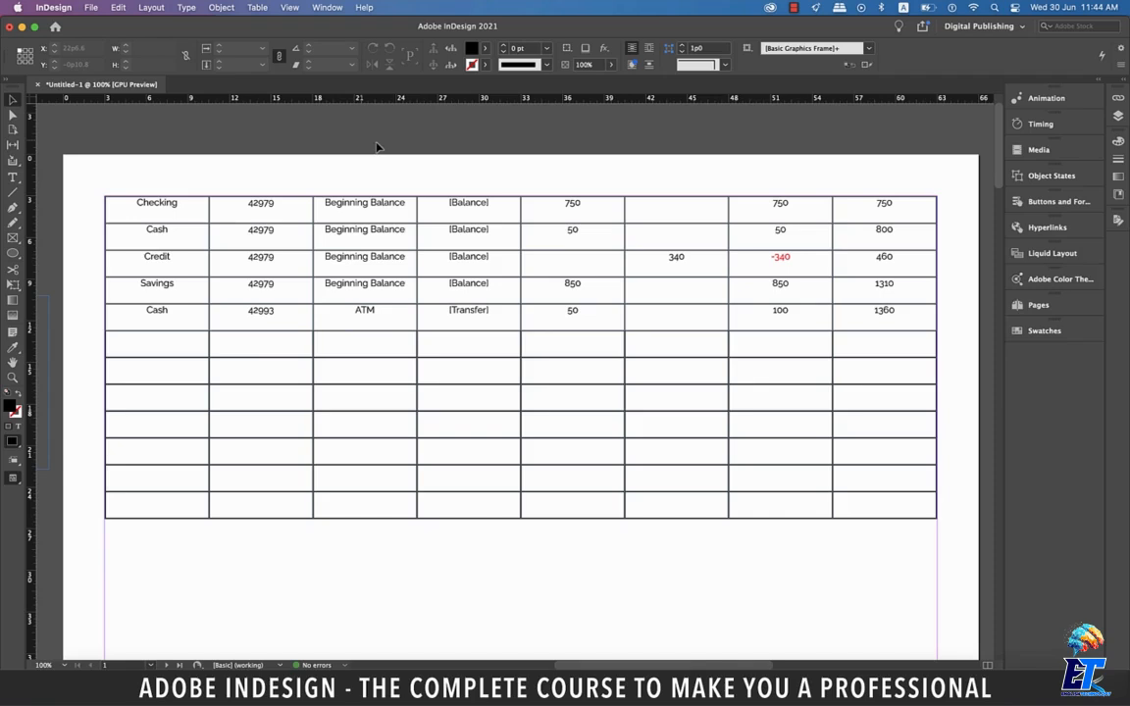
pyautogui.moveTo(376, 146); pyautogui.dragTo(668, 590)
pyautogui.press('Delete')
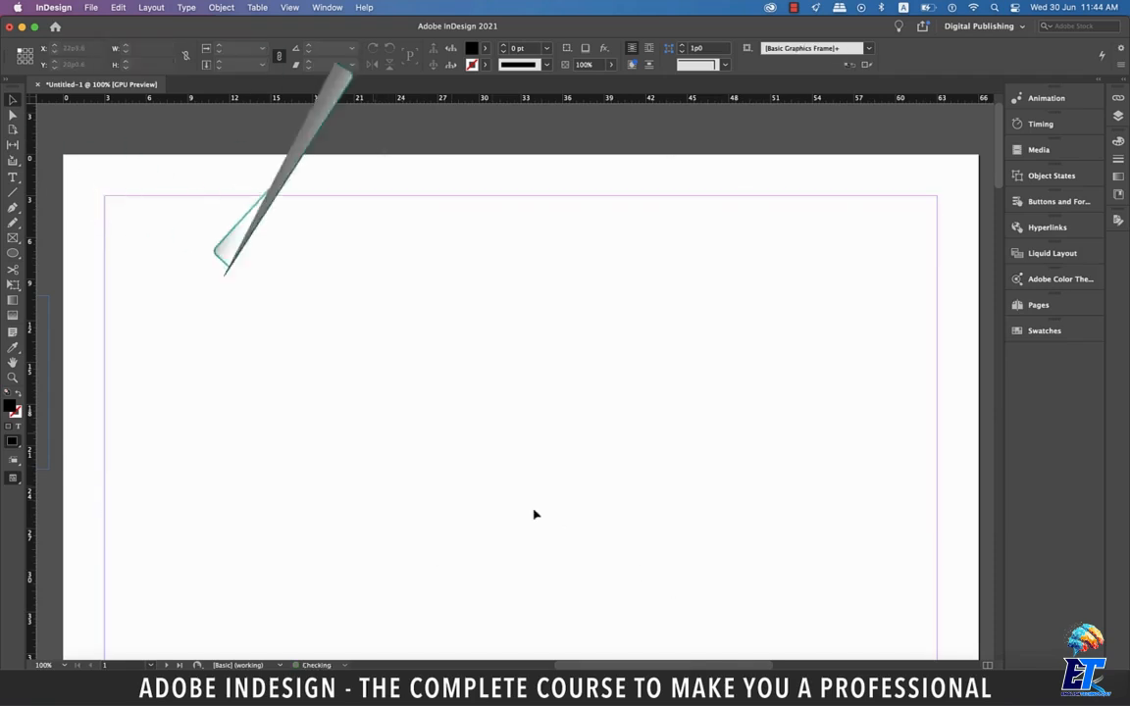
pyautogui.hscroll(-10, 398, 440)
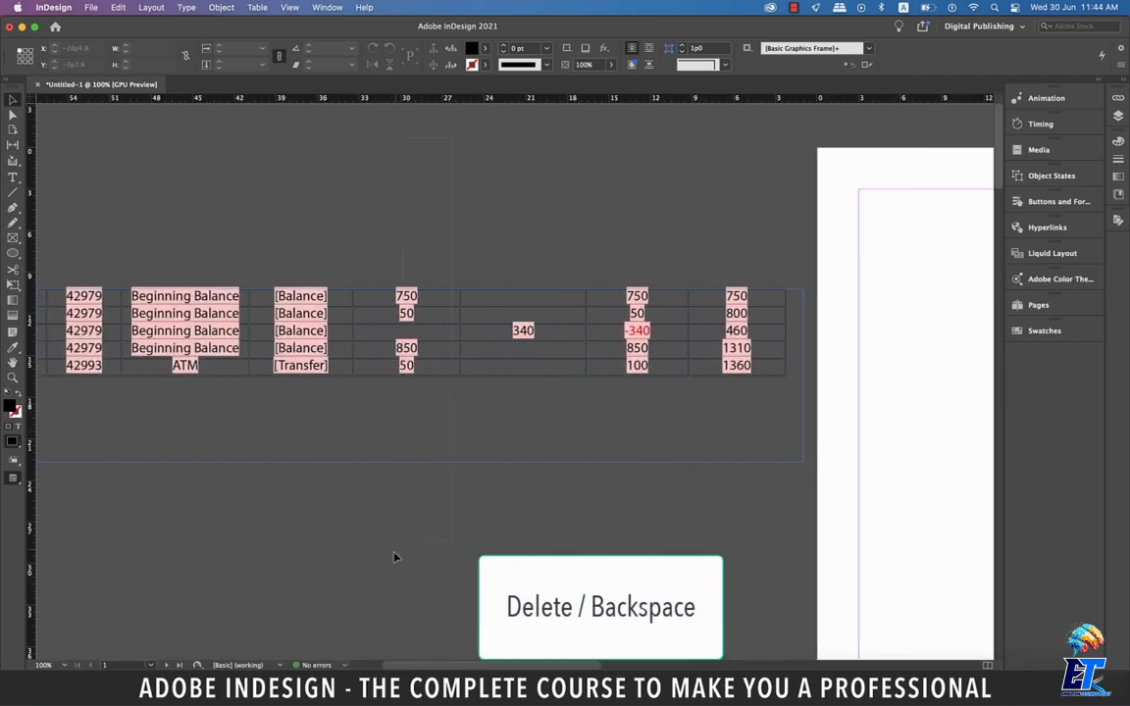
pyautogui.press('Delete')
pyautogui.hscroll(10, 381, 573)
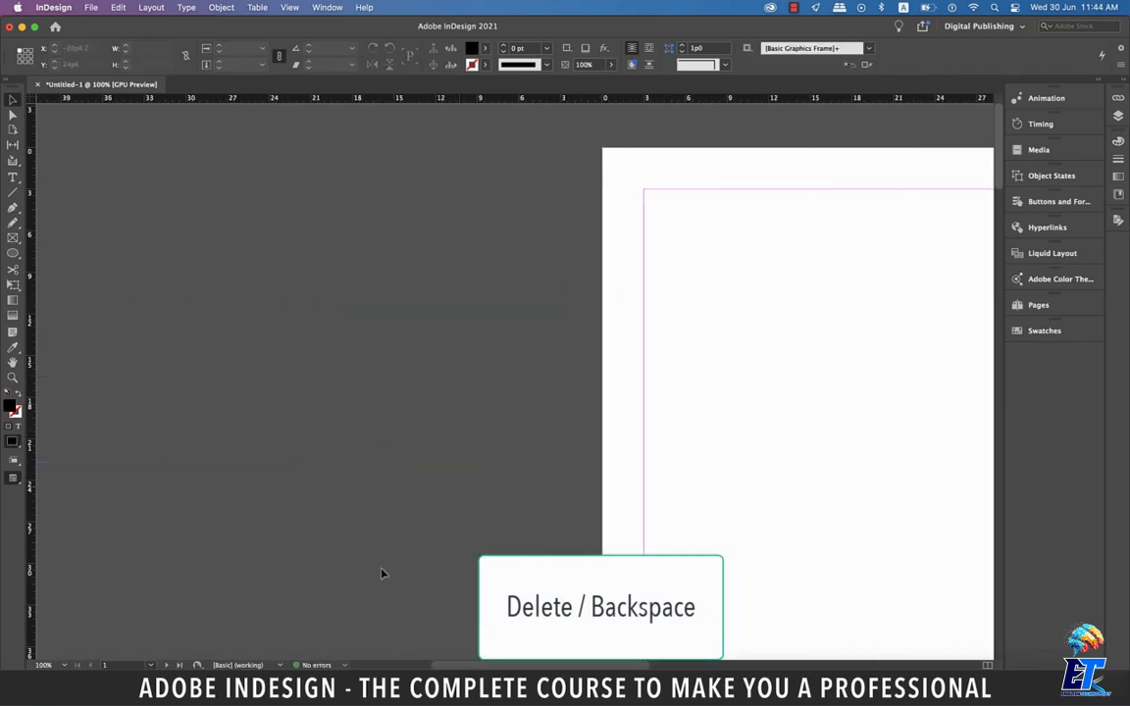
pyautogui.press('super+0')
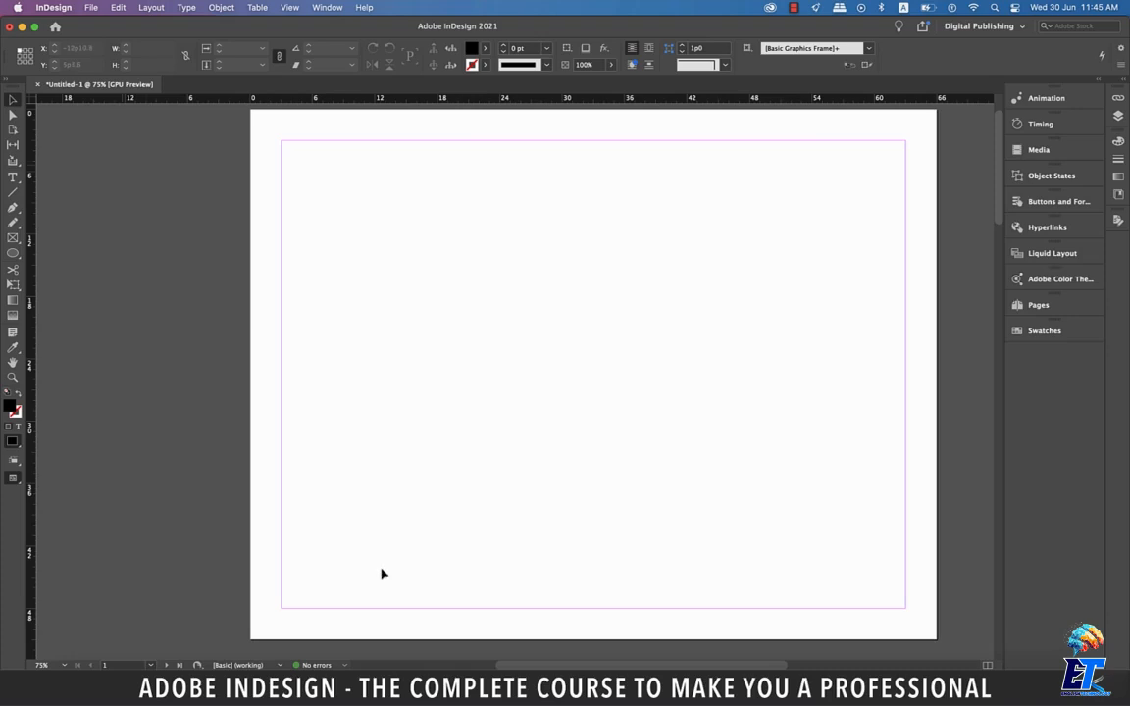
# Draw a text frame spanning the blank page between its side margins, starting at the upper margin.
pyautogui.click(12, 177)
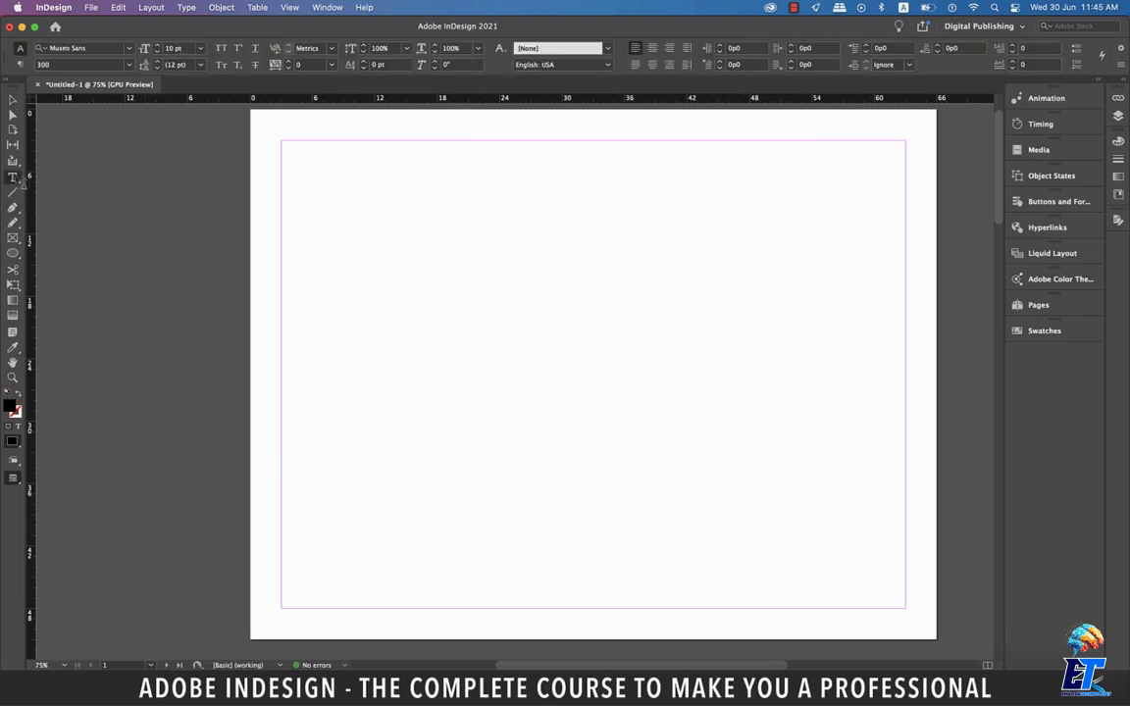
pyautogui.moveTo(286, 144); pyautogui.dragTo(904, 545)
pyautogui.scroll(3, 798, 459)
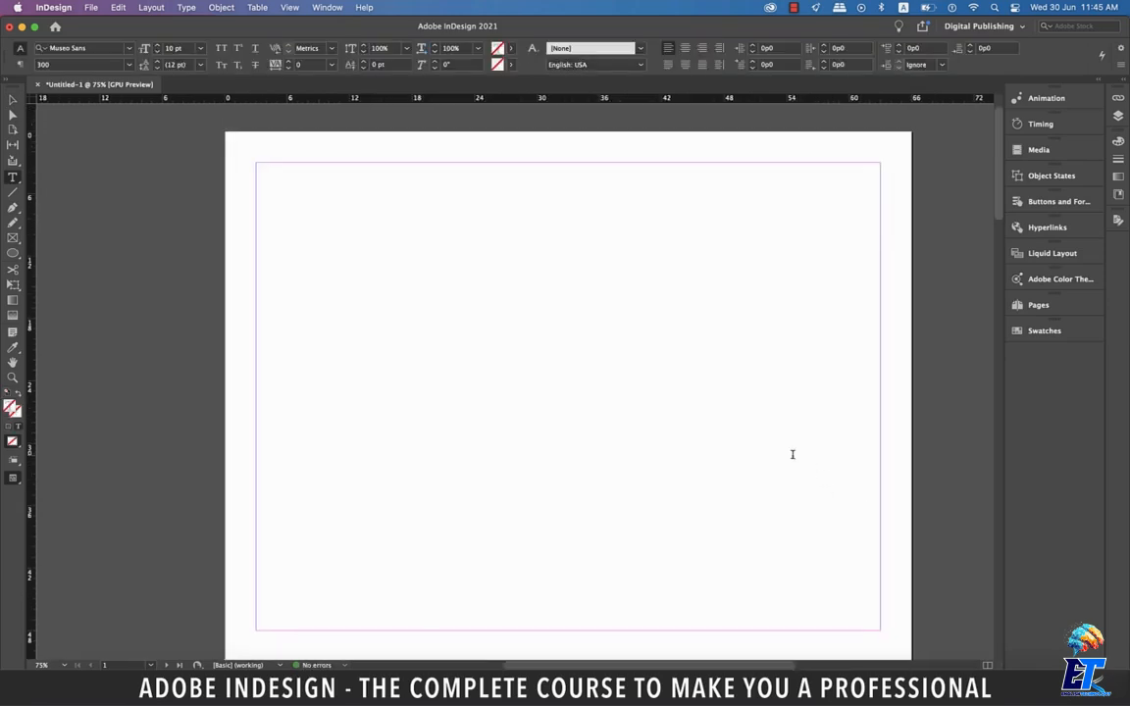
# Start placing Income & Expenses.xlsx from the Desktop in the text frame, with Show Import Options enabled.
pyautogui.click(91, 7)
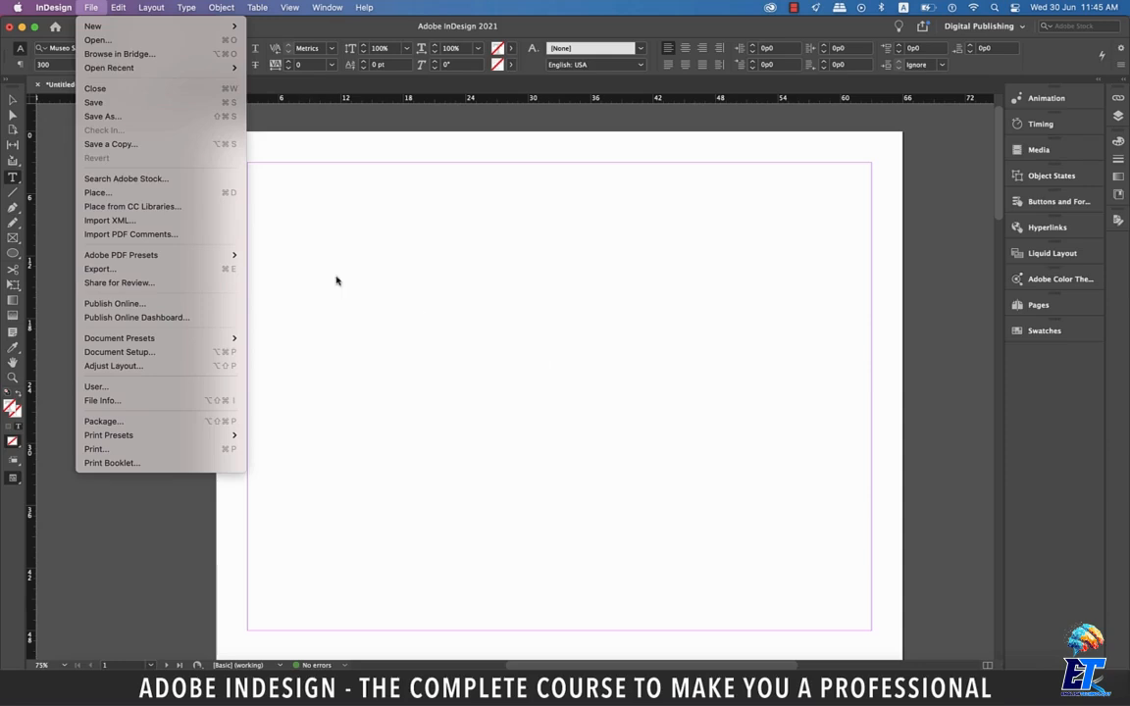
pyautogui.click(137, 192)
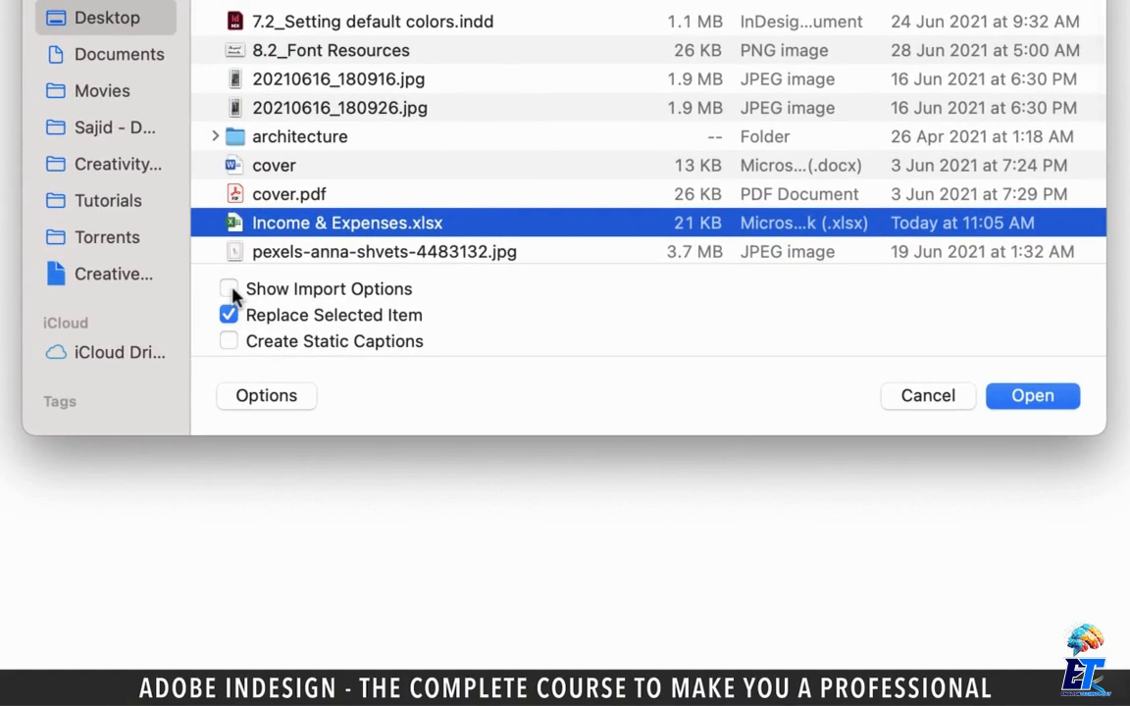
pyautogui.click(231, 290)
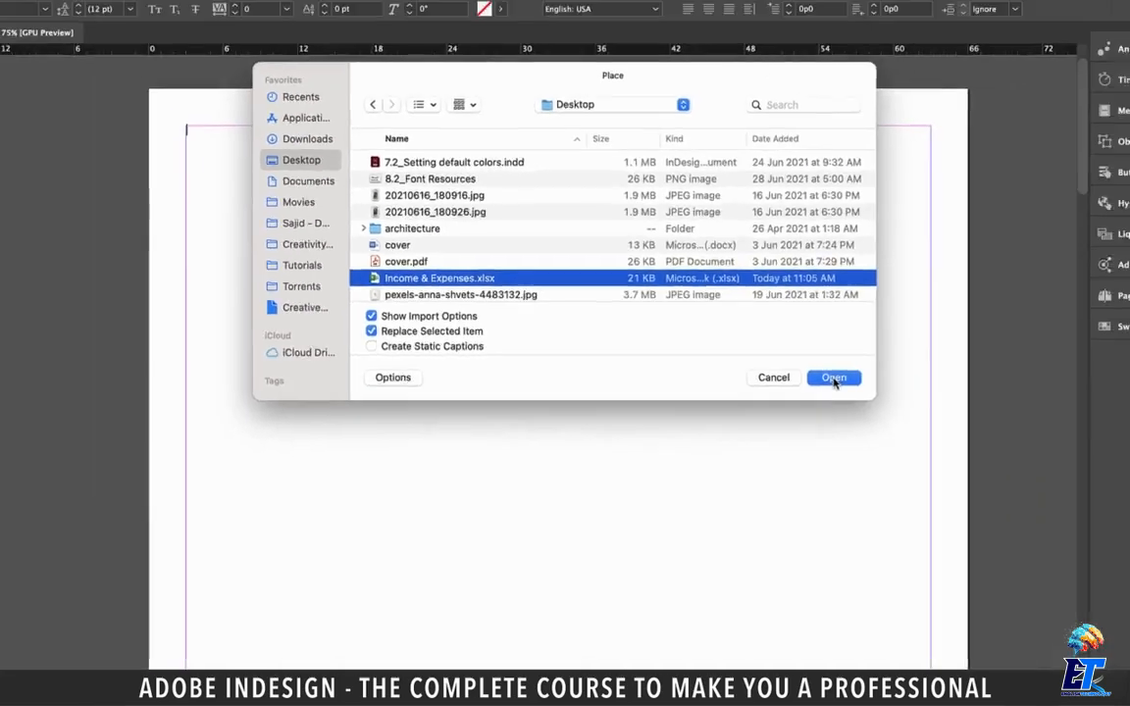
pyautogui.click(1033, 397)
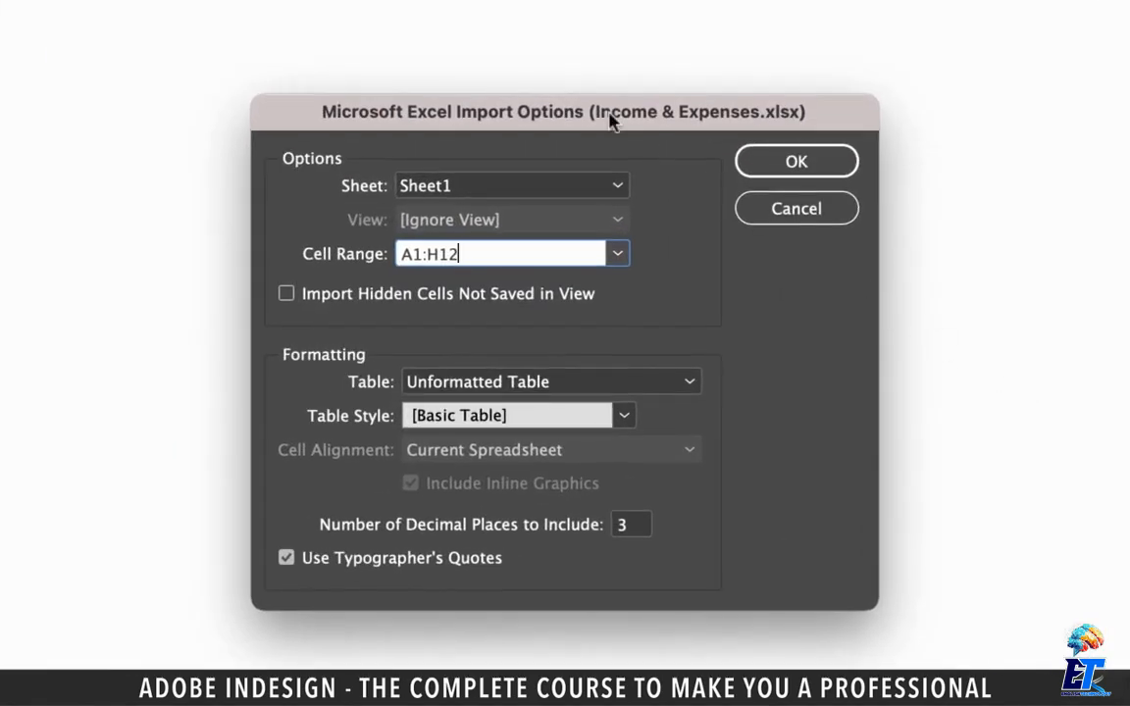
# Import Sheet2 of the workbook with cell range A1:H55 as an unformatted table into the text frame.
pyautogui.moveTo(610, 120); pyautogui.dragTo(589, 123)
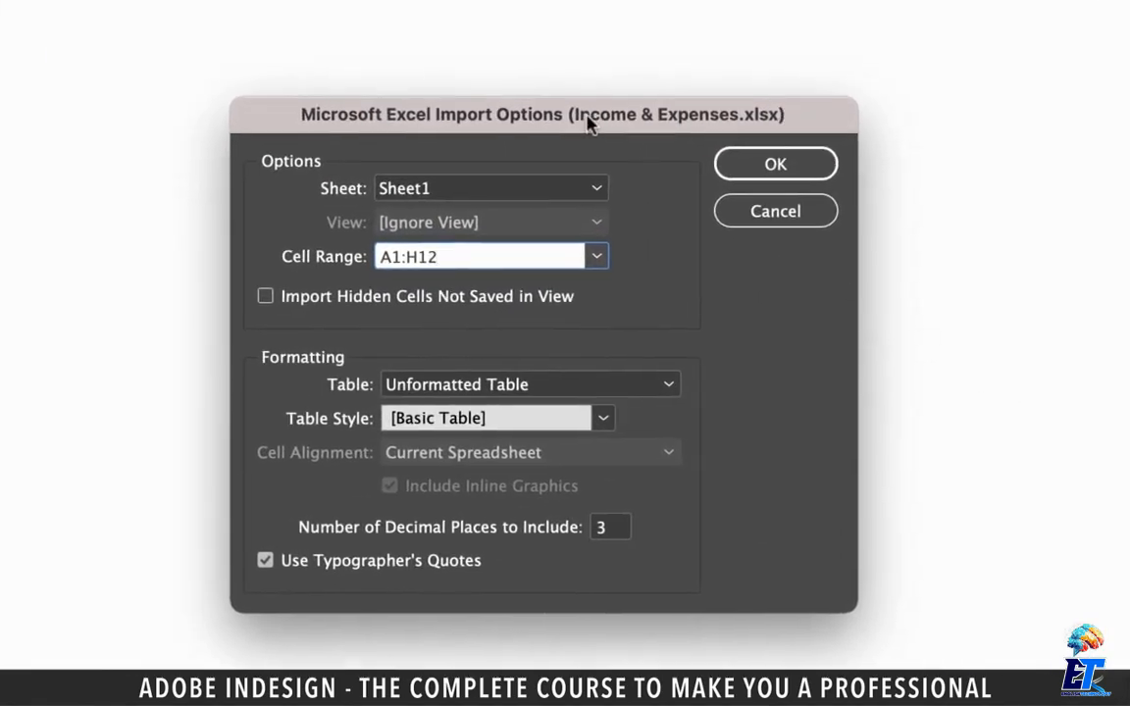
pyautogui.click(585, 188)
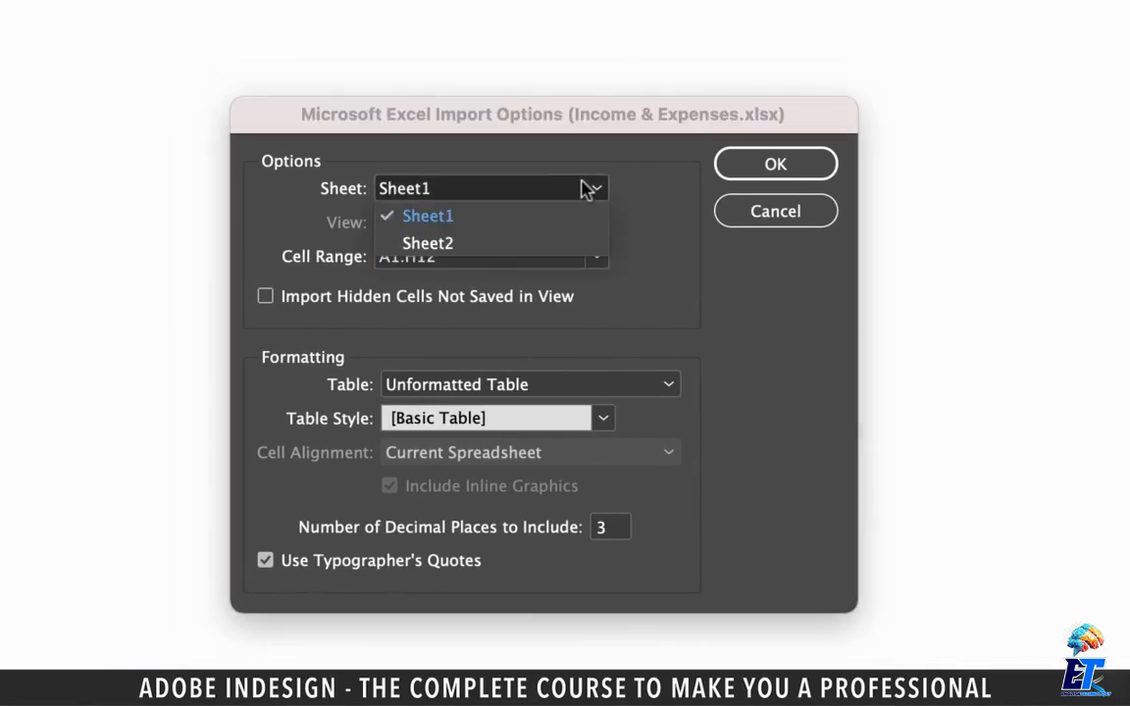
pyautogui.click(461, 244)
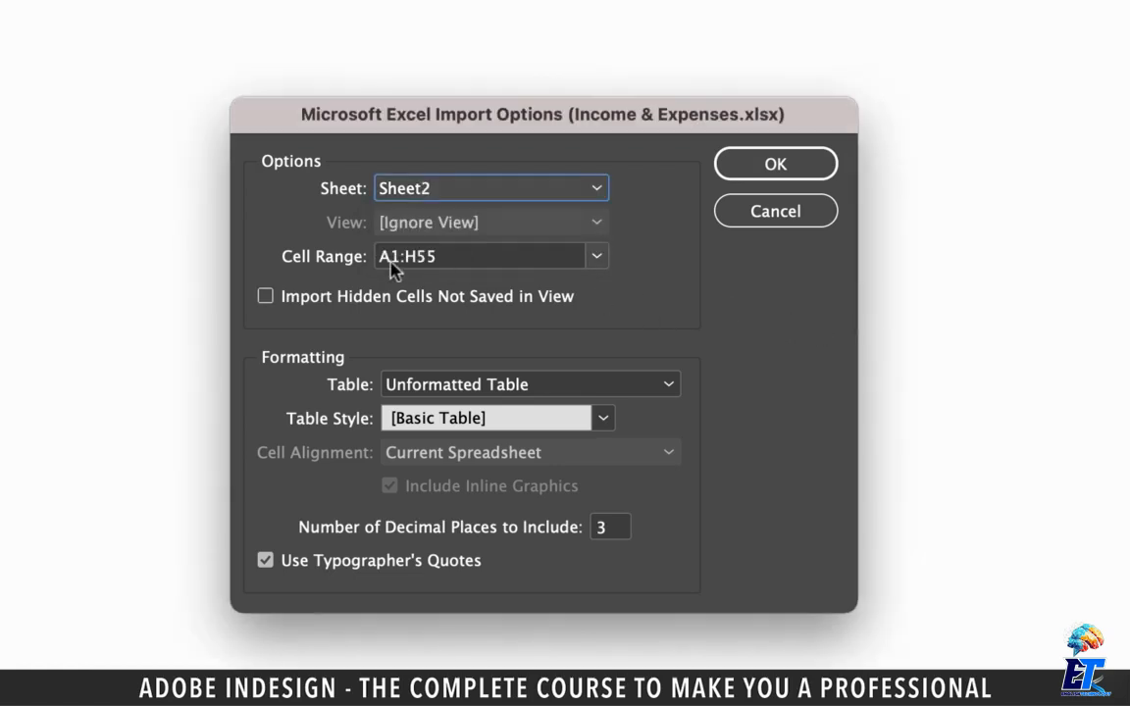
pyautogui.click(596, 259)
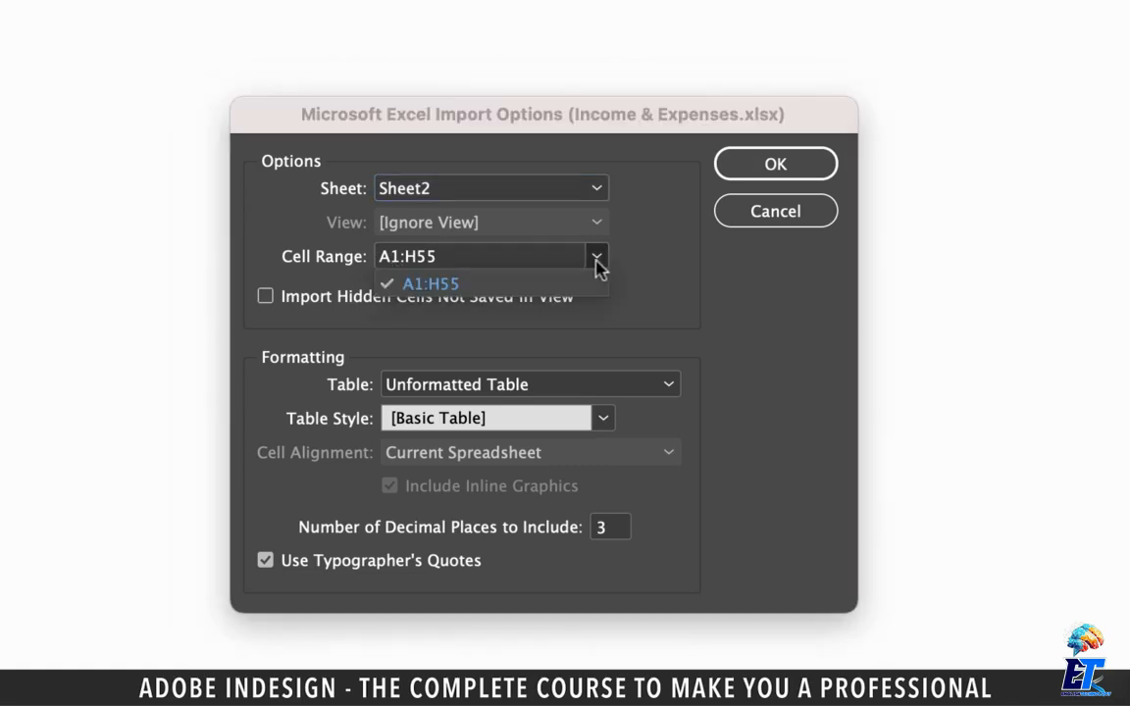
pyautogui.click(599, 265)
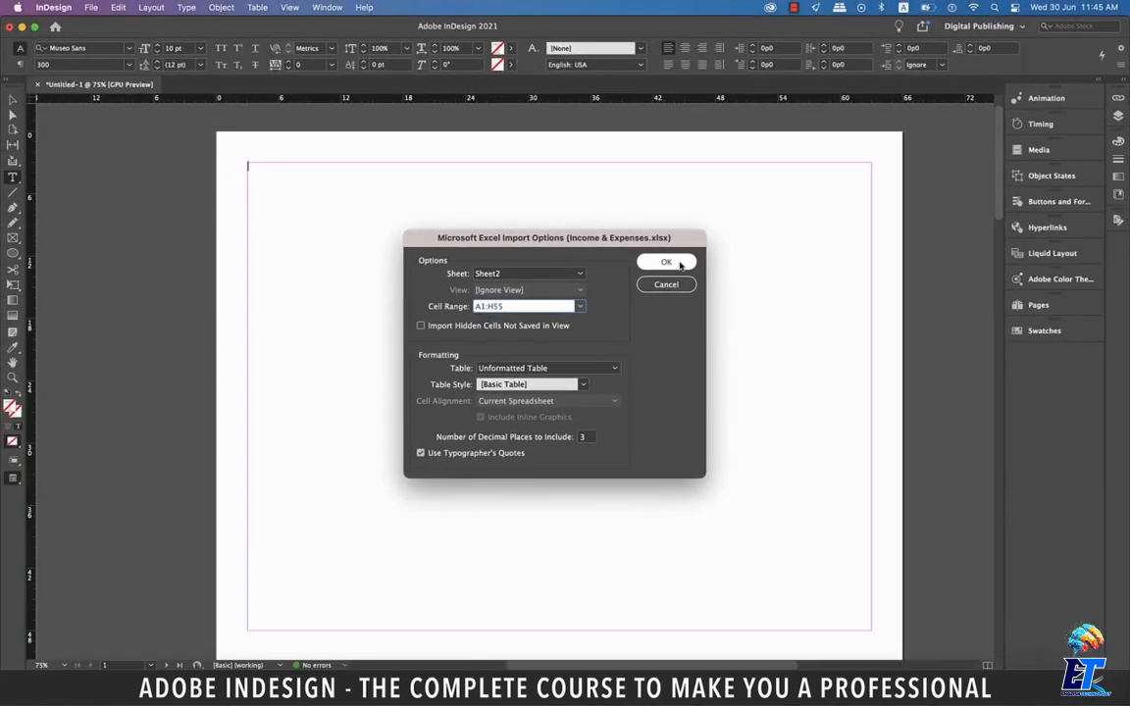
pyautogui.click(666, 261)
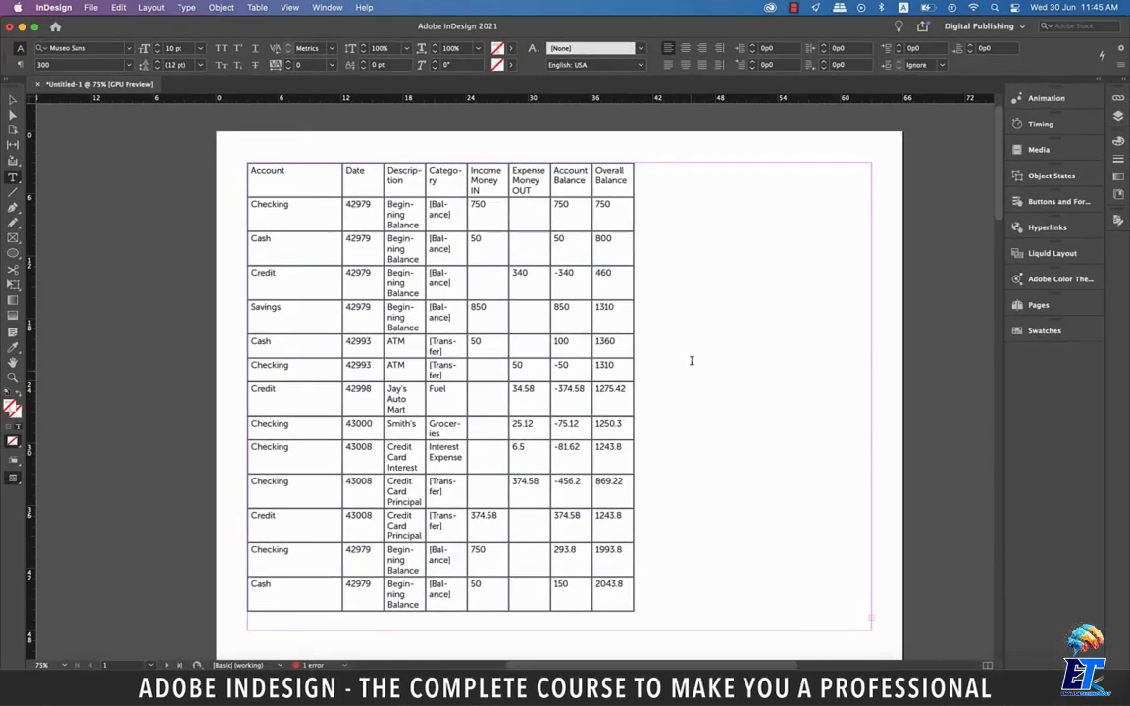
# Continue the table's overset rows in a threaded text frame starting at the upper margin corner of page 2.
pyautogui.scroll(-5, 691, 360)
pyautogui.press('Escape')
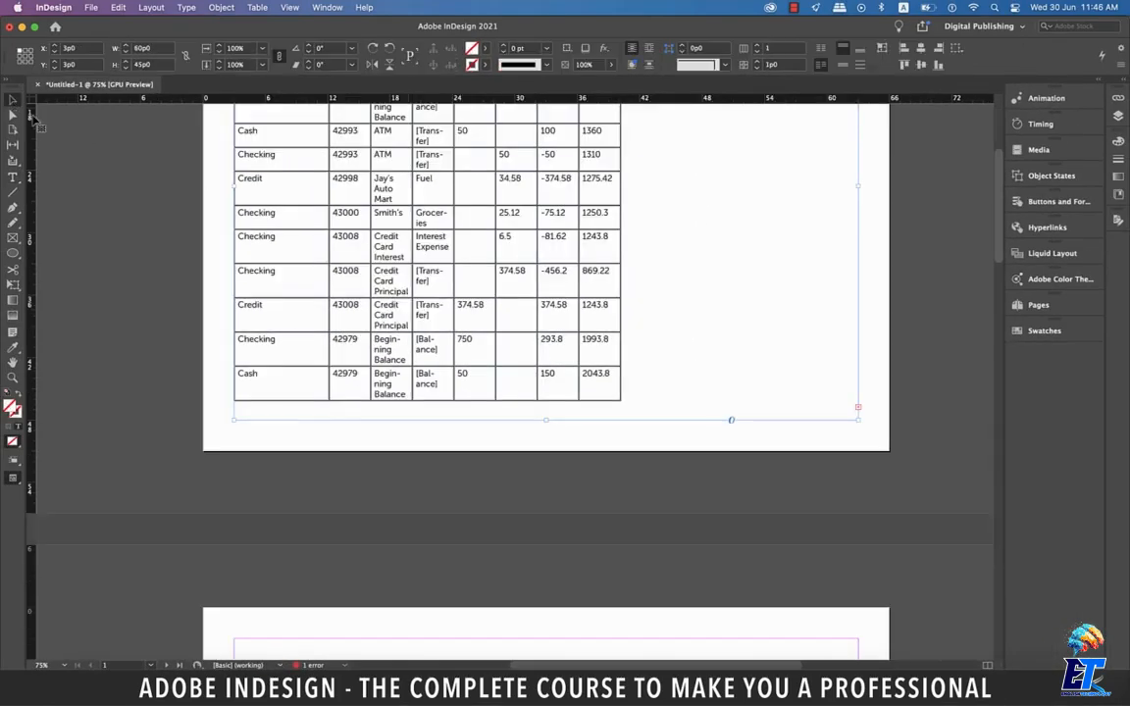
pyautogui.click(858, 409)
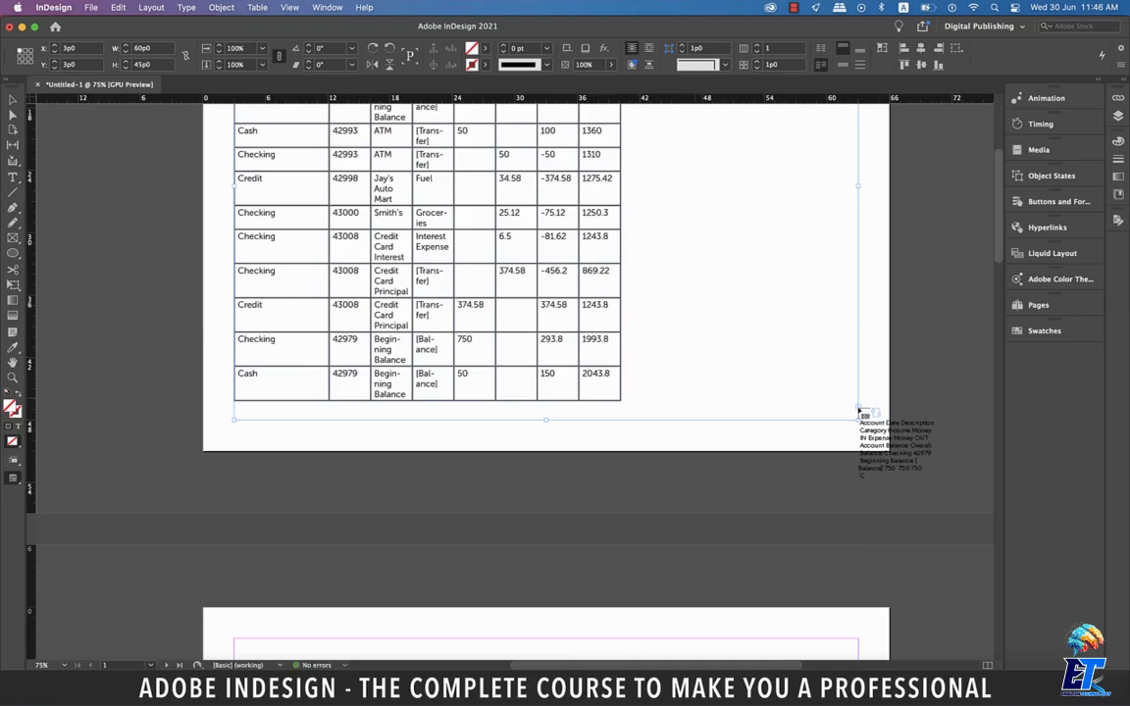
pyautogui.scroll(-6, 860, 412)
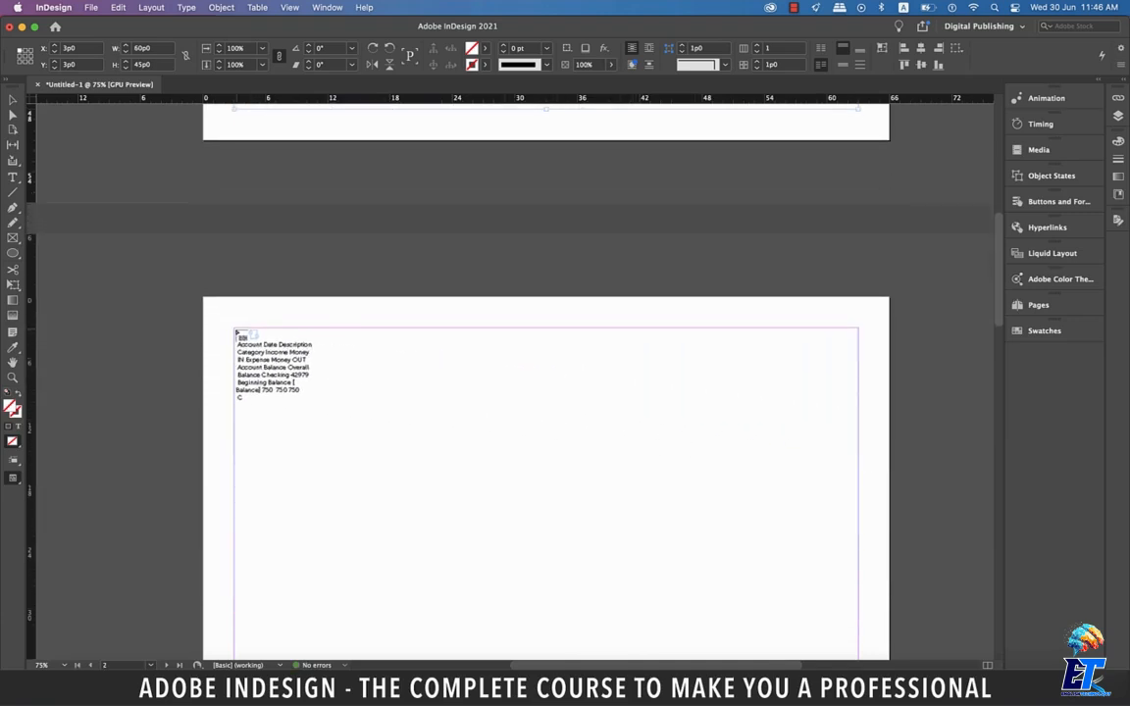
pyautogui.click(236, 333)
pyautogui.scroll(-5, 494, 383)
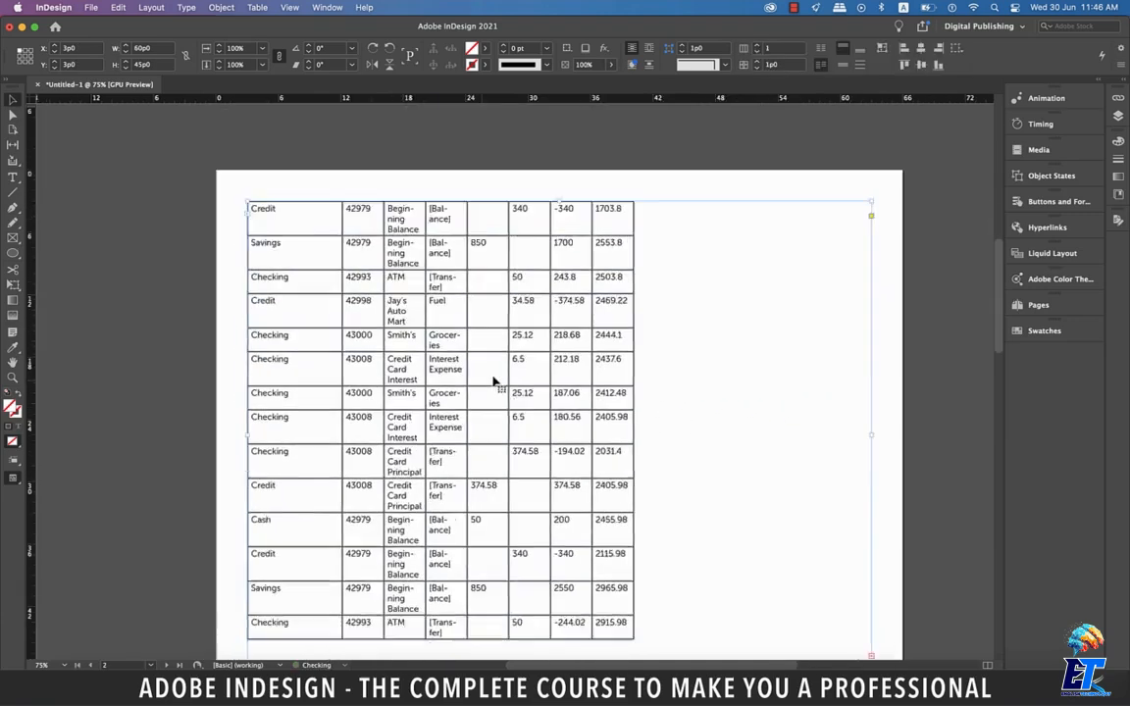
# Examine how the imported table runs from page 1 onto page 2.
pyautogui.scroll(4, 494, 383)
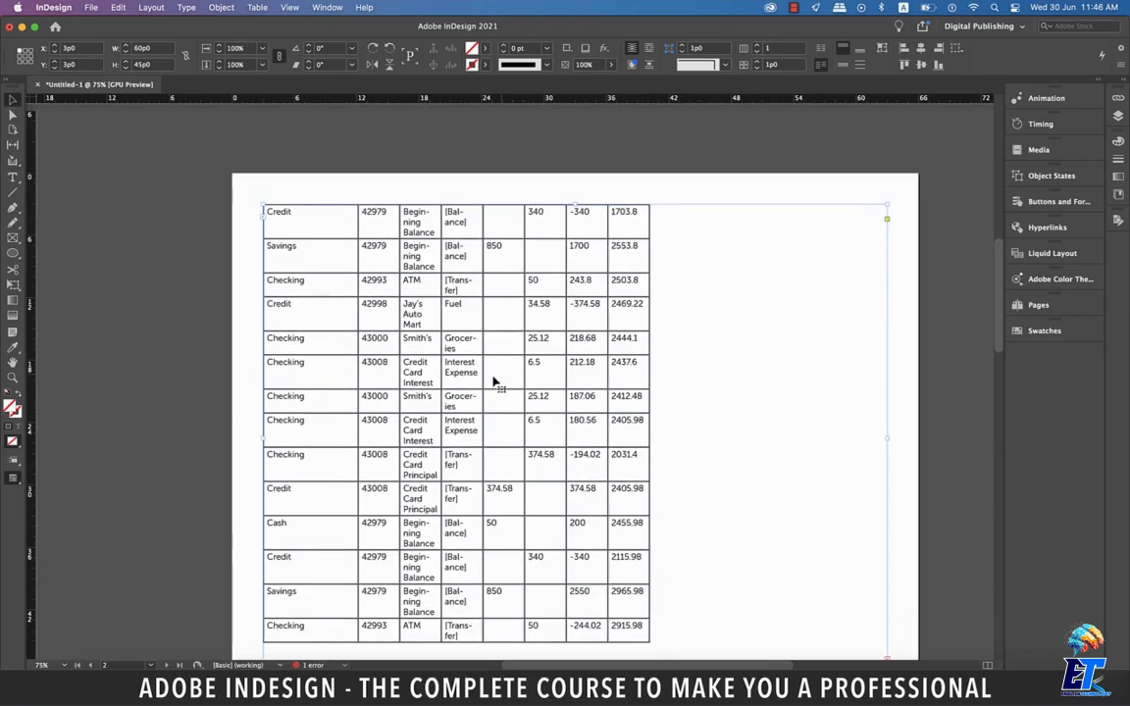
pyautogui.scroll(10, 494, 382)
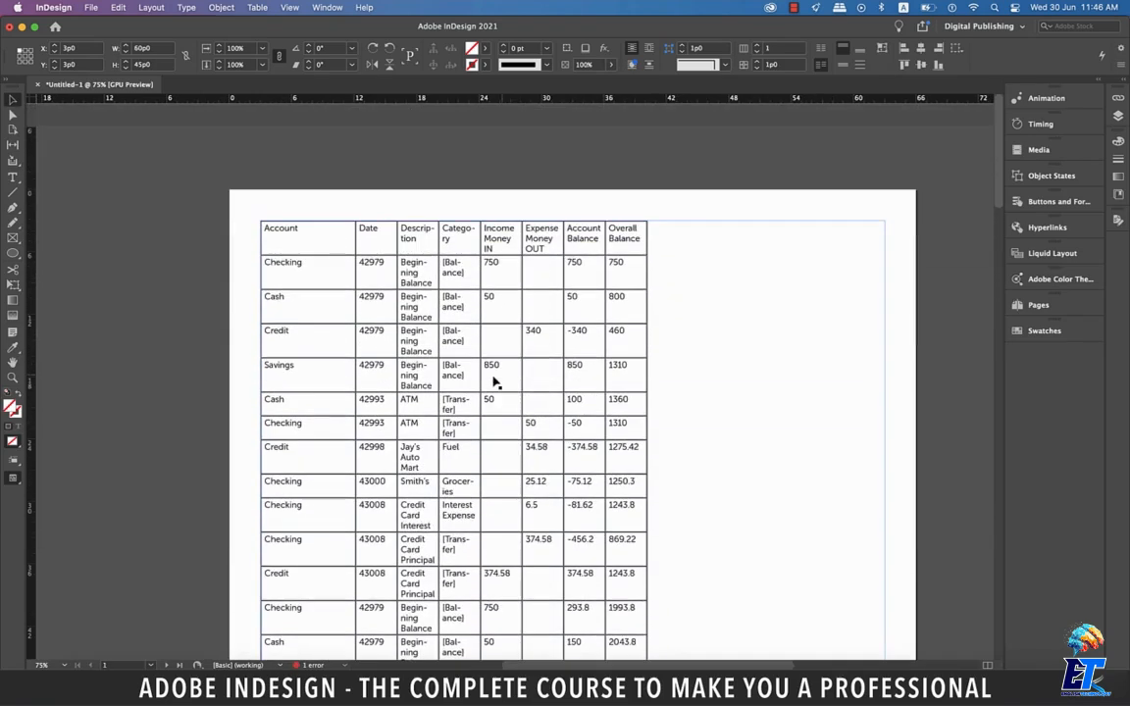
pyautogui.scroll(-1, 494, 382)
pyautogui.scroll(-1, 494, 383)
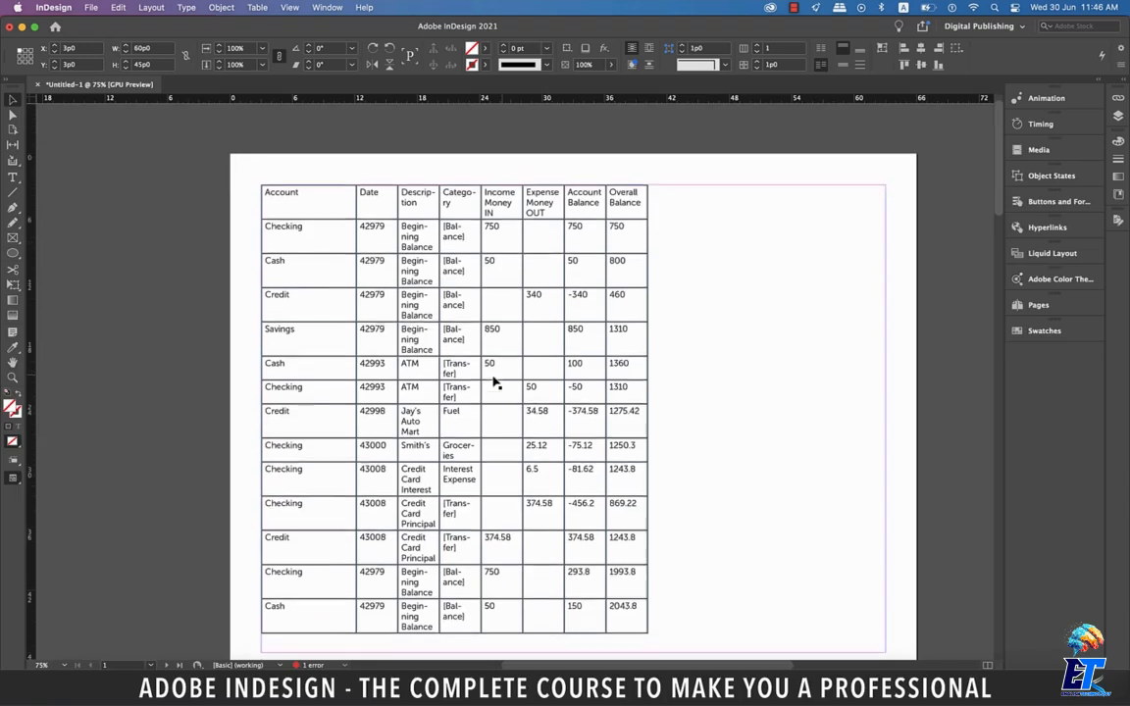
pyautogui.scroll(-4, 494, 382)
pyautogui.scroll(-2, 494, 382)
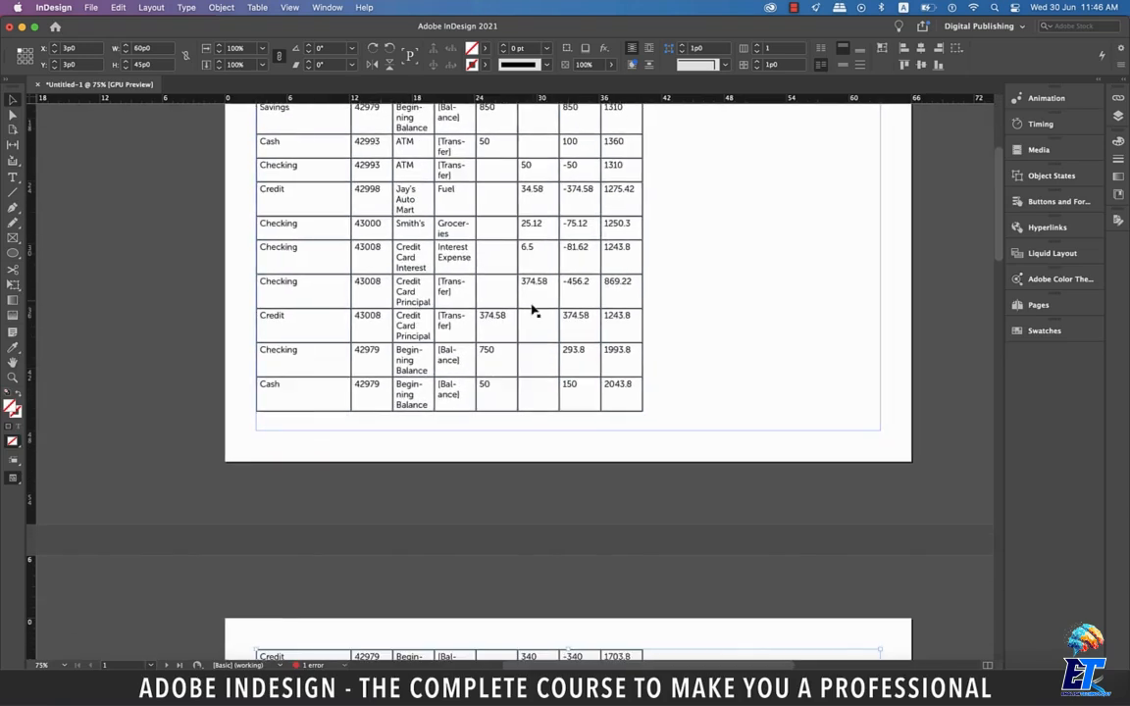
pyautogui.scroll(2, 532, 310)
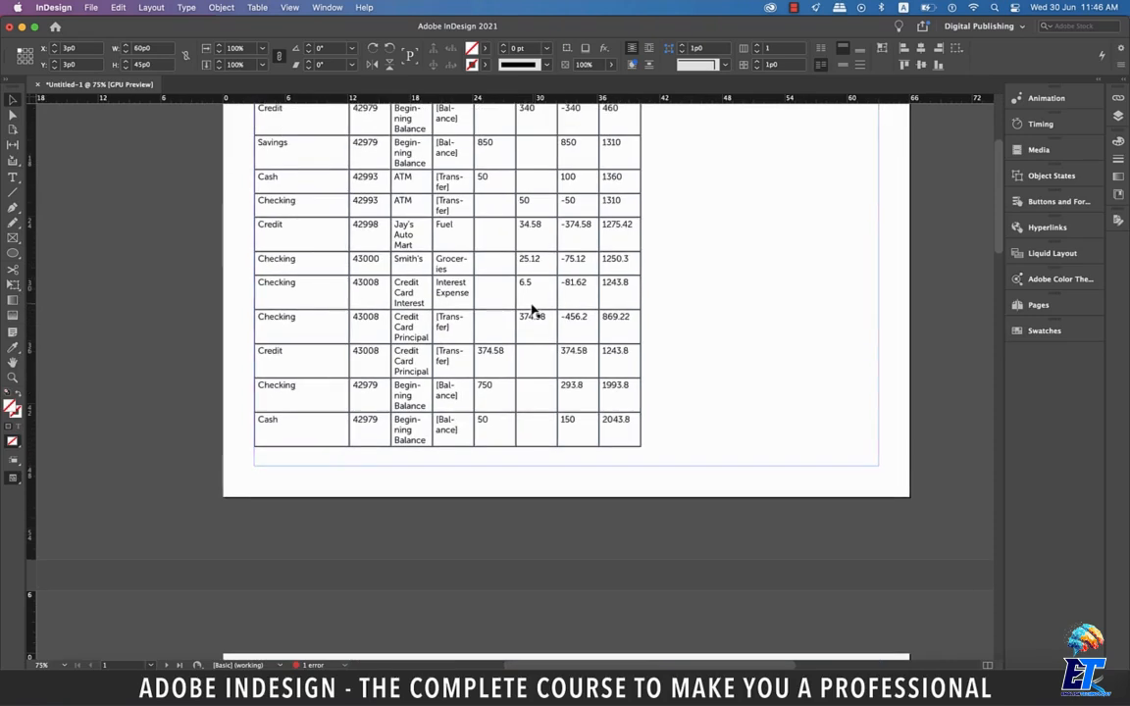
pyautogui.hscroll(2, 532, 310)
pyautogui.scroll(4, 533, 310)
# Undo the table's continuation on page 2 and the placement of the Excel table, returning to a blank page 1.
pyautogui.click(533, 308)
pyautogui.press('super+z')
pyautogui.press('super+z')
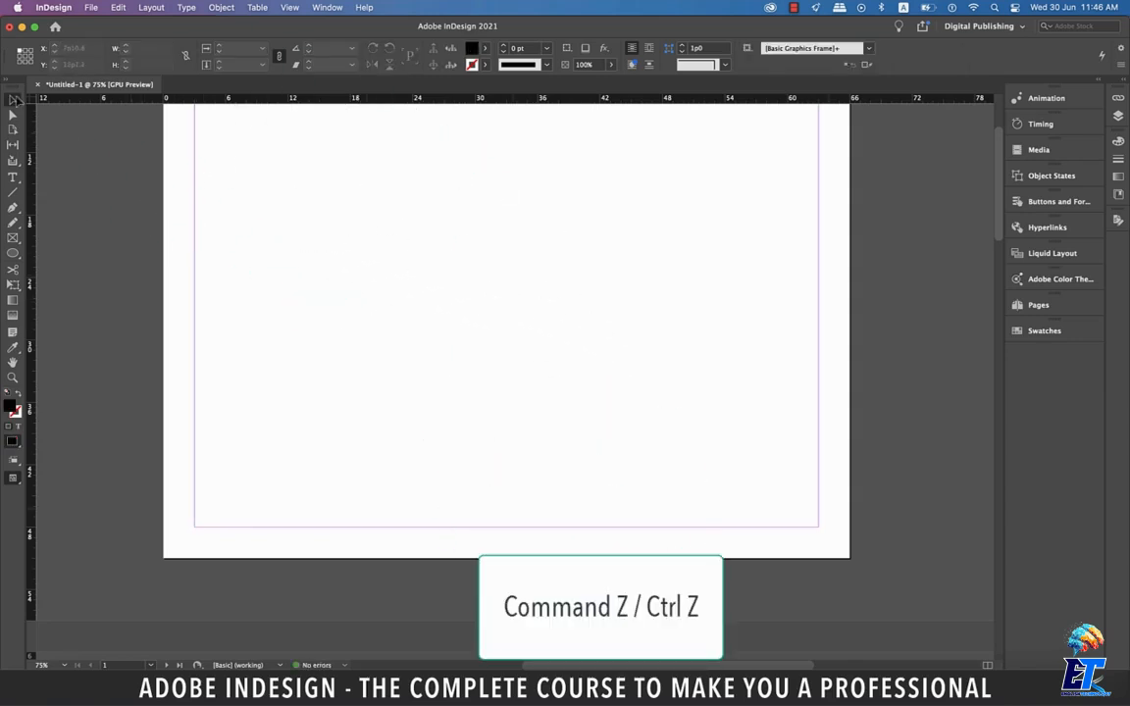
pyautogui.press('super+z')
pyautogui.press('super+z')
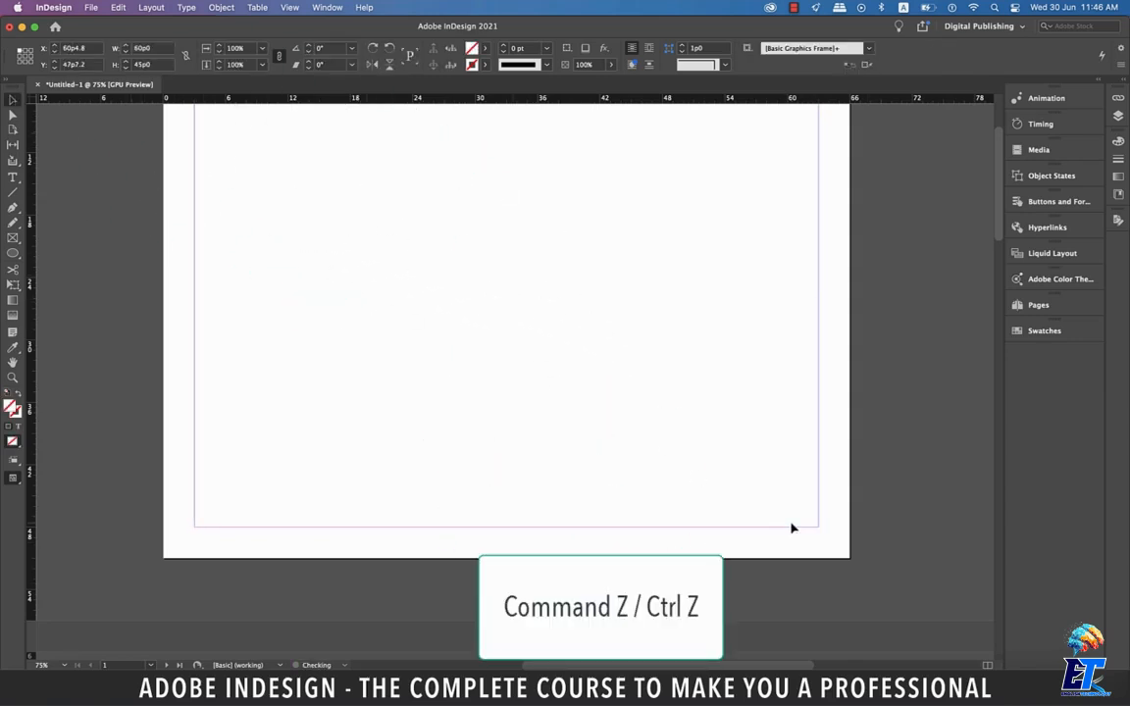
# On A-Master, draw a text frame from the upper to the lower margin, covering about three quarters of the width between the side margins.
pyautogui.scroll(3, 849, 404)
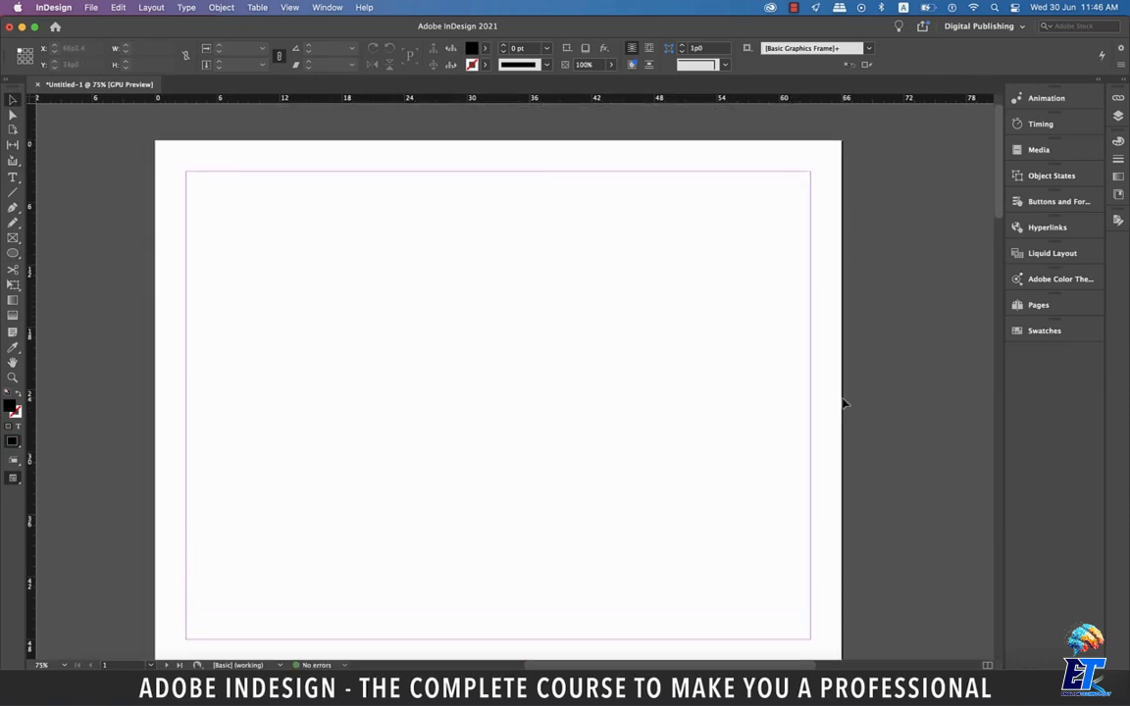
pyautogui.click(1035, 305)
pyautogui.click(979, 336)
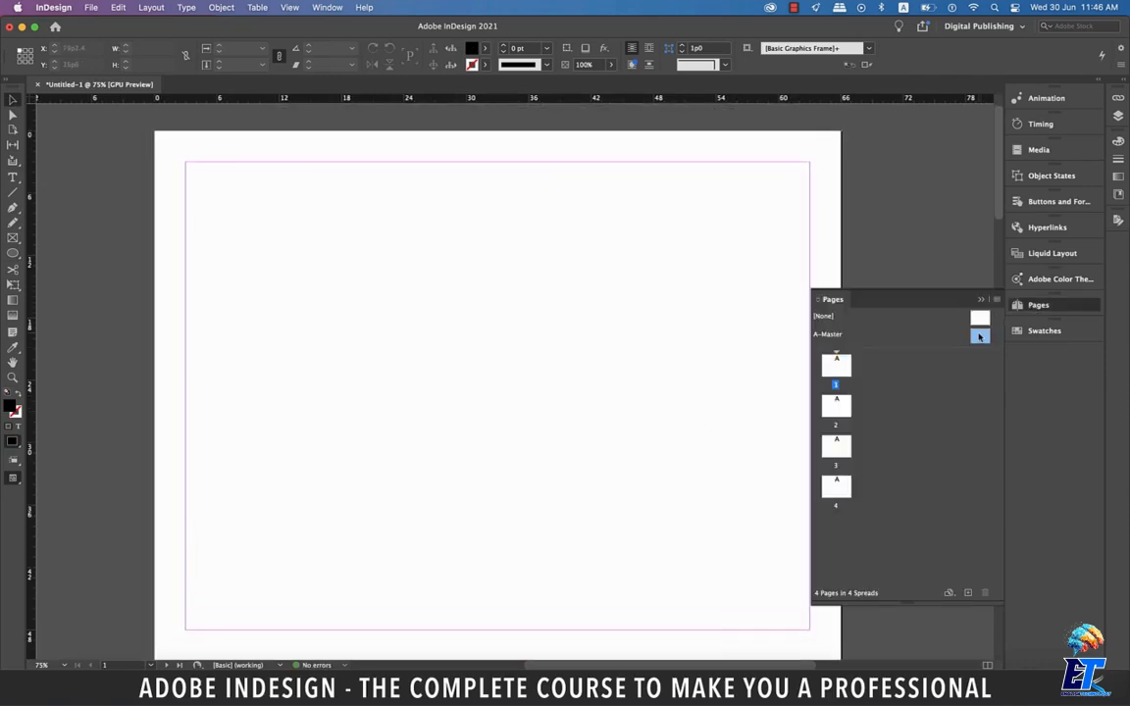
pyautogui.doubleClick(979, 335)
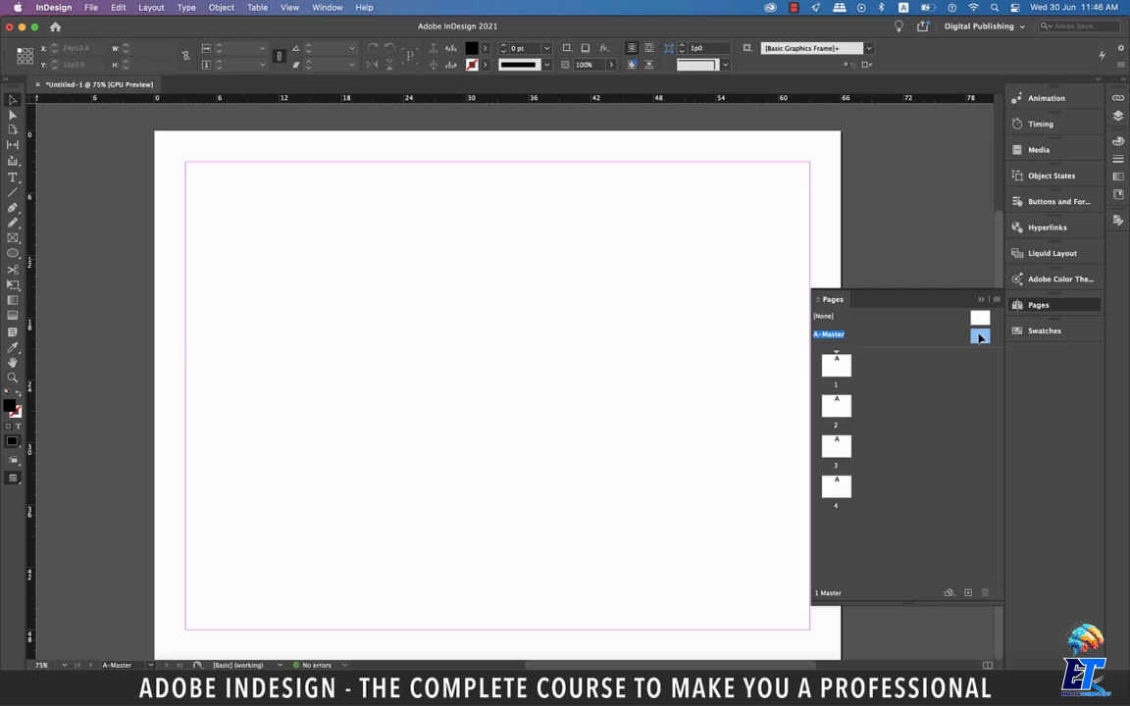
pyautogui.click(13, 178)
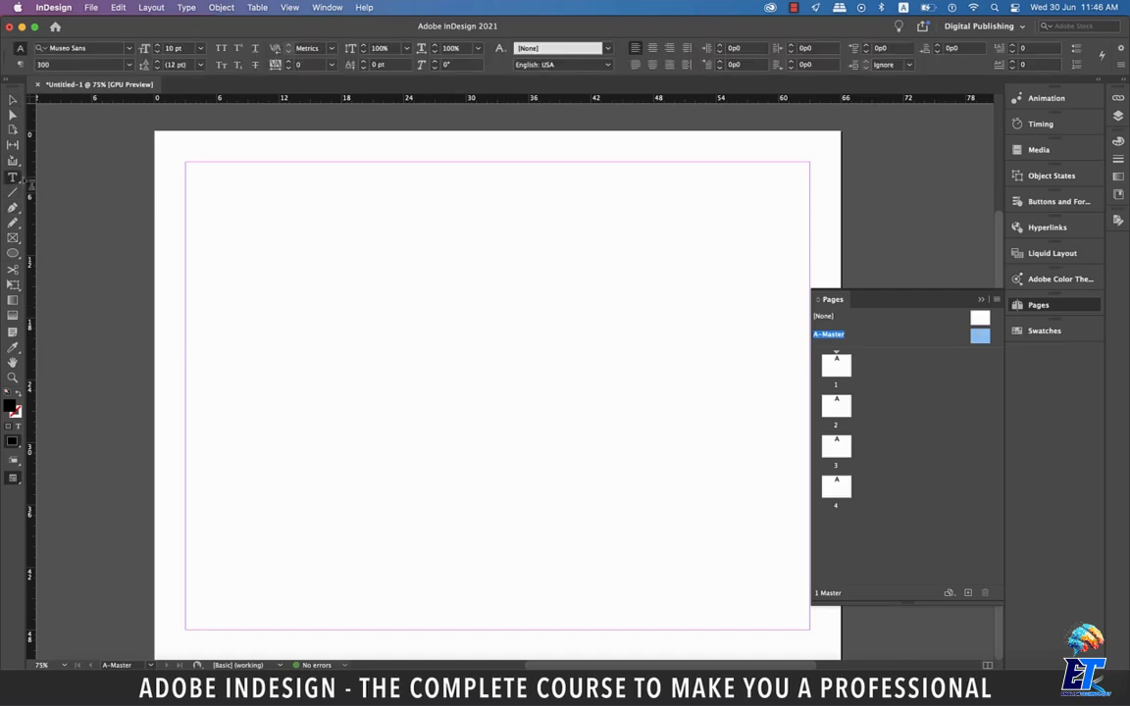
pyautogui.moveTo(187, 163)
pyautogui.mouseDown()
pyautogui.moveTo(555, 353)
pyautogui.moveTo(588, 534)
pyautogui.moveTo(194, 169)
pyautogui.mouseUp()
pyautogui.scroll(1, 195, 169)
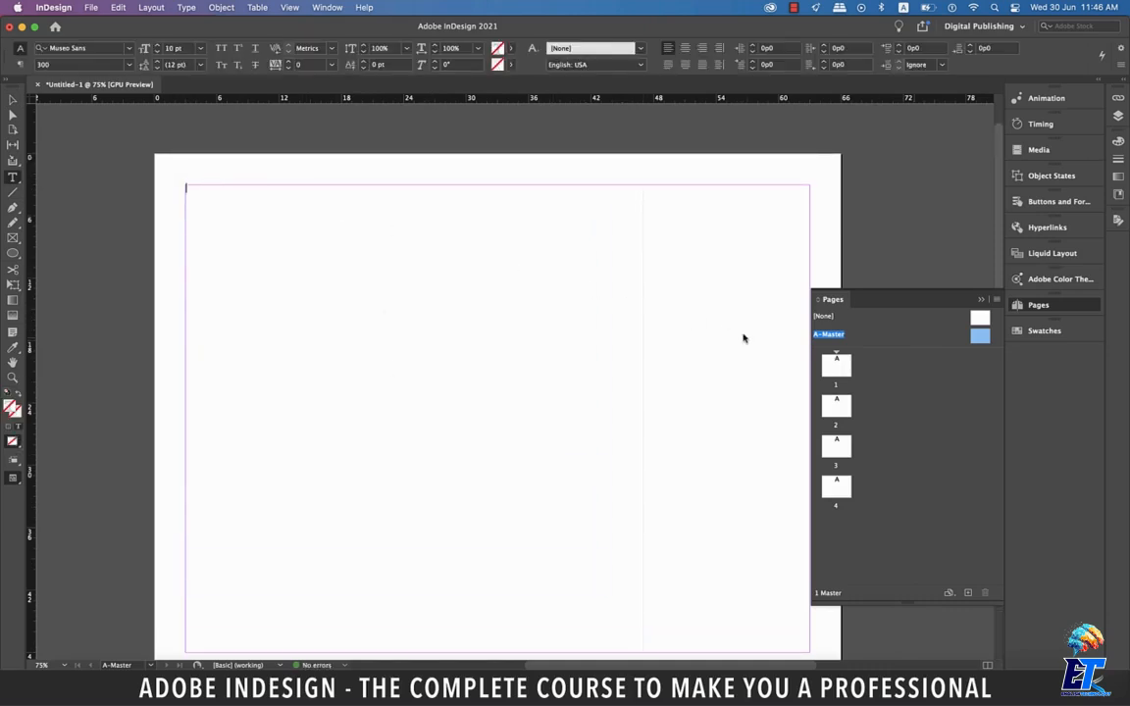
# Return to page 1, override the master text frame there, and place the text cursor inside it.
pyautogui.doubleClick(835, 366)
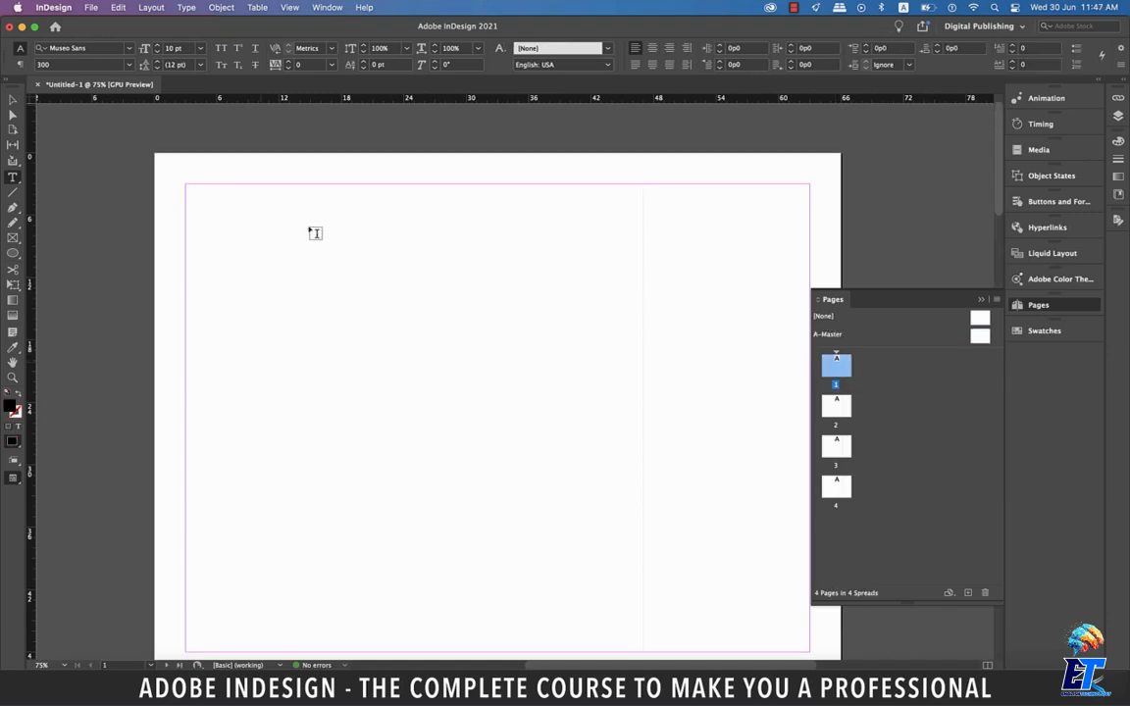
pyautogui.keyDown('shift'); pyautogui.keyDown('super'); pyautogui.click(220, 202); pyautogui.keyUp('super'); pyautogui.keyUp('shift')
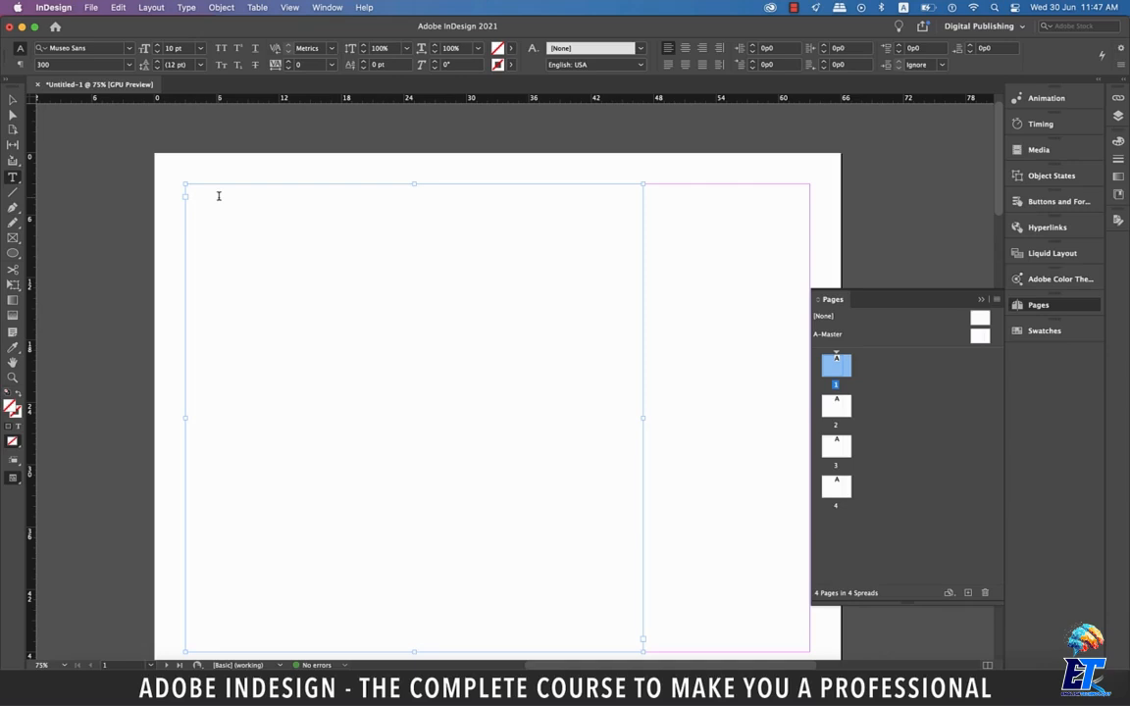
pyautogui.click(218, 197)
pyautogui.click(981, 299)
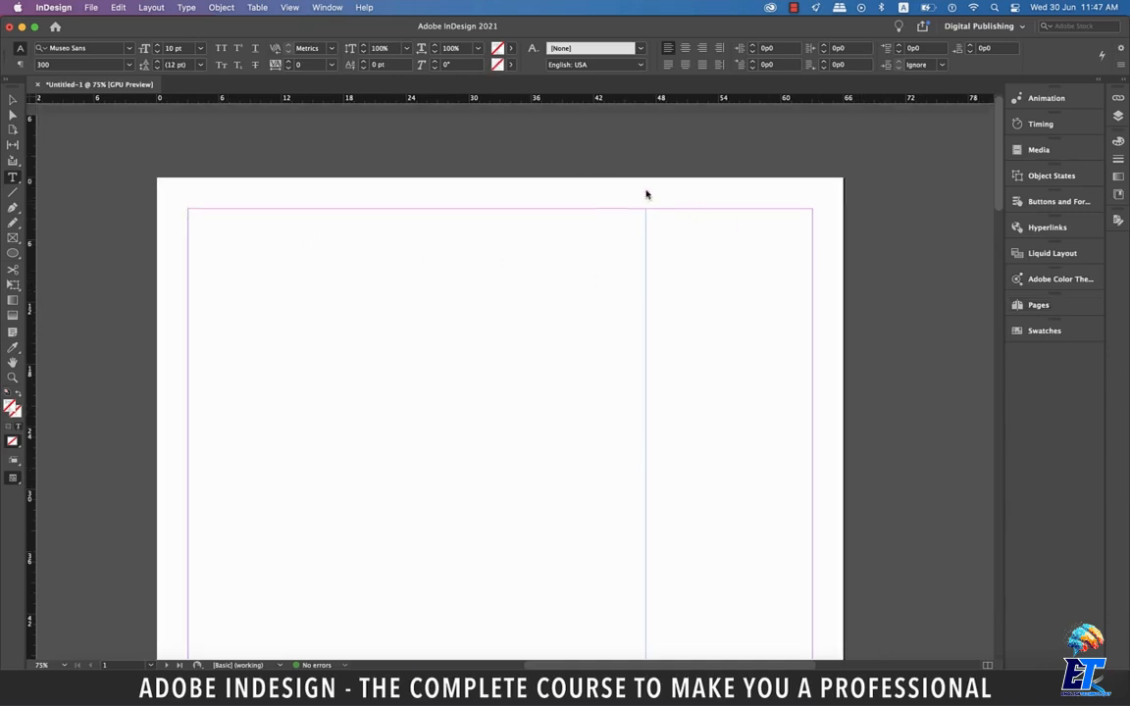
# Place Sheet2 of Income & Expenses.xlsx as an unformatted table in the page 1 text frame, keeping cell range A1:H55.
pyautogui.click(90, 8)
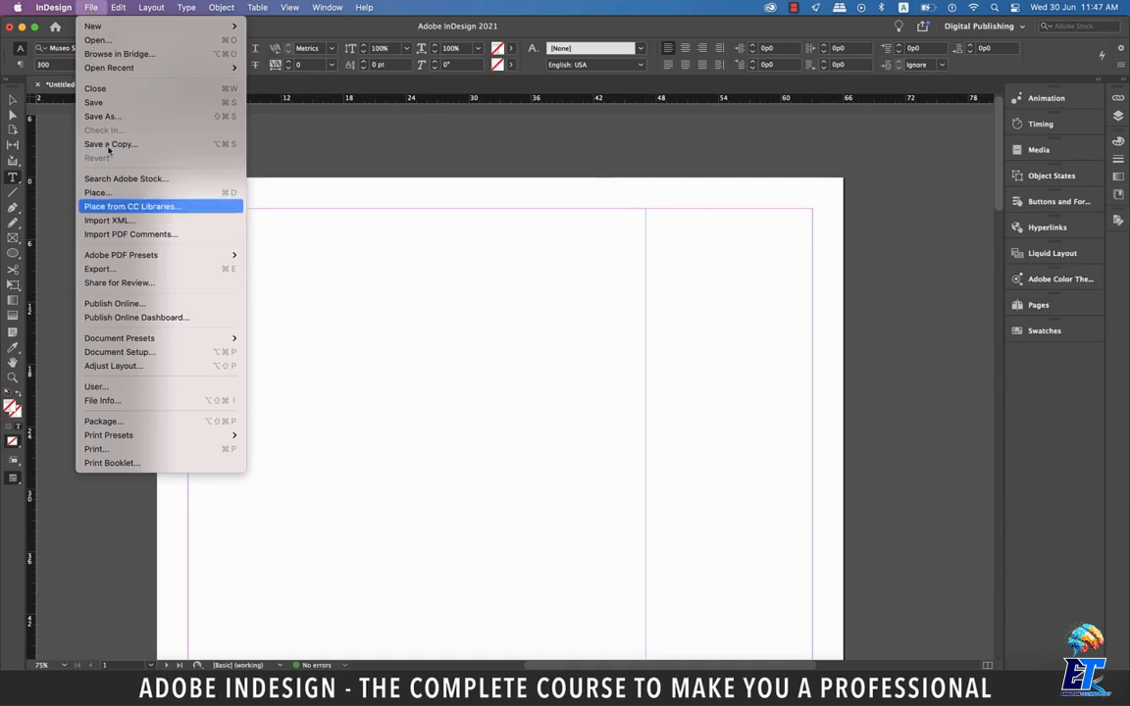
pyautogui.click(112, 195)
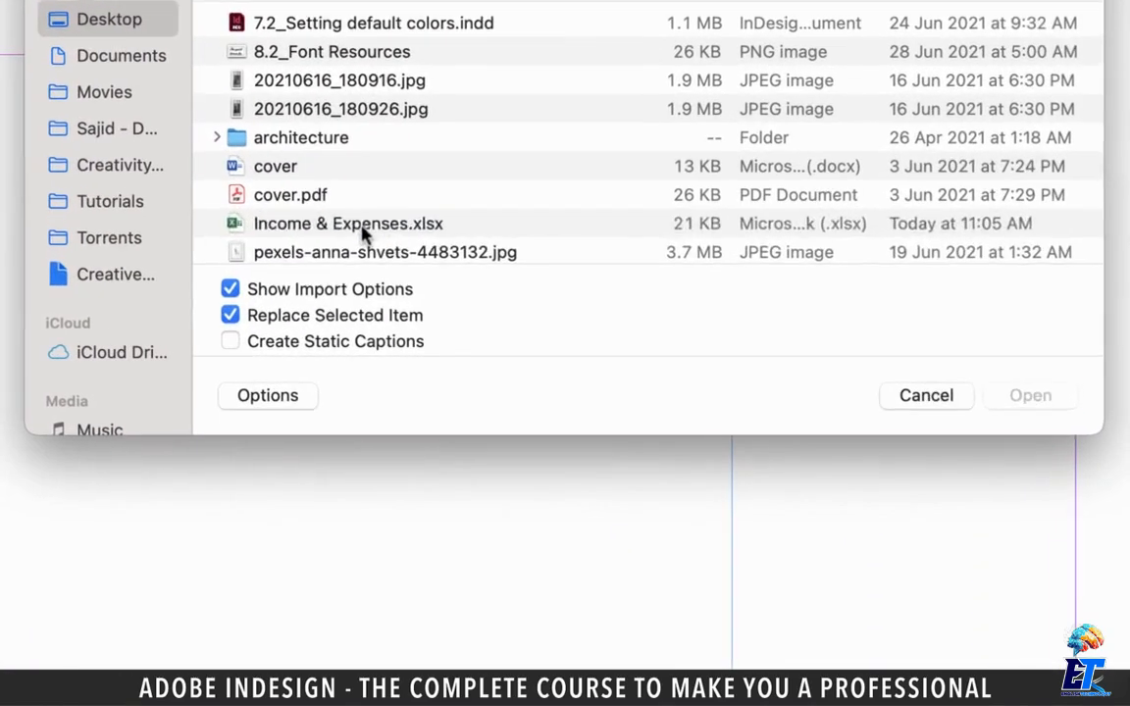
pyautogui.click(467, 292)
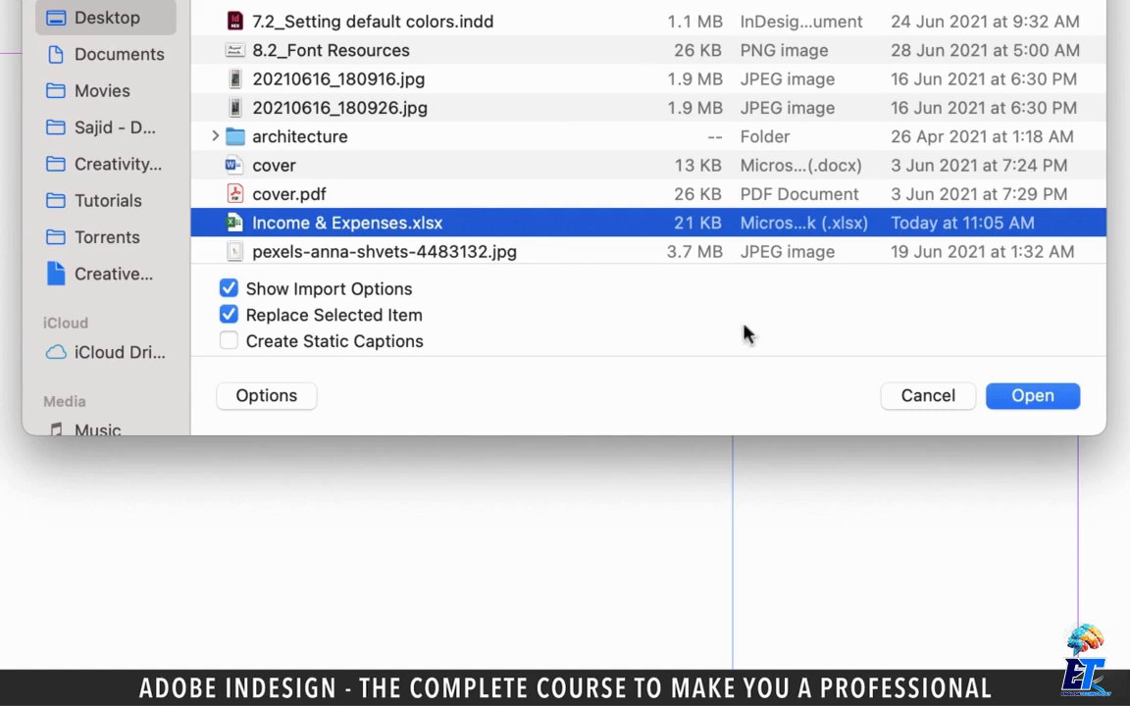
pyautogui.click(1057, 403)
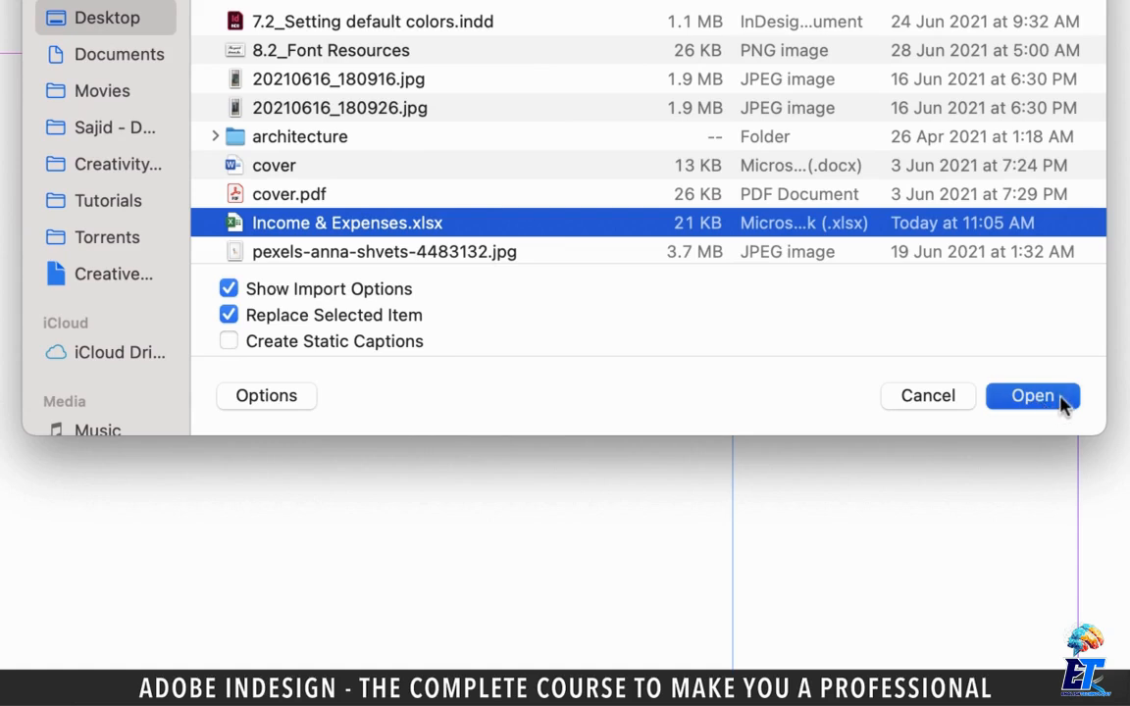
pyautogui.click(598, 191)
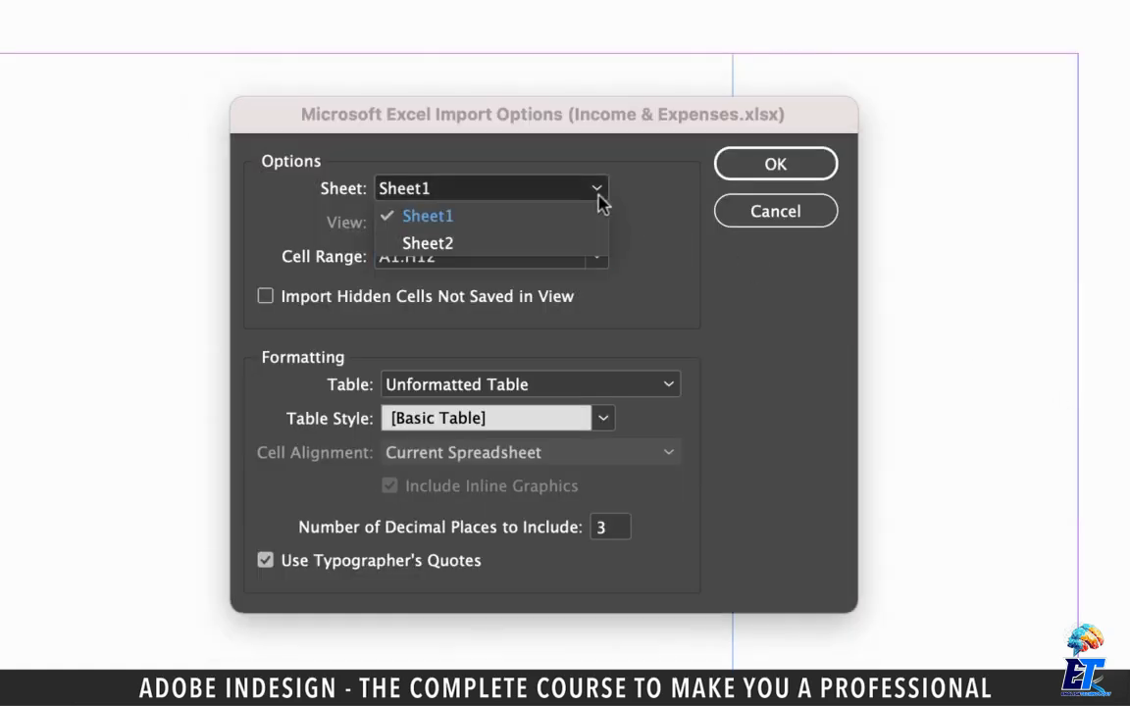
pyautogui.click(432, 243)
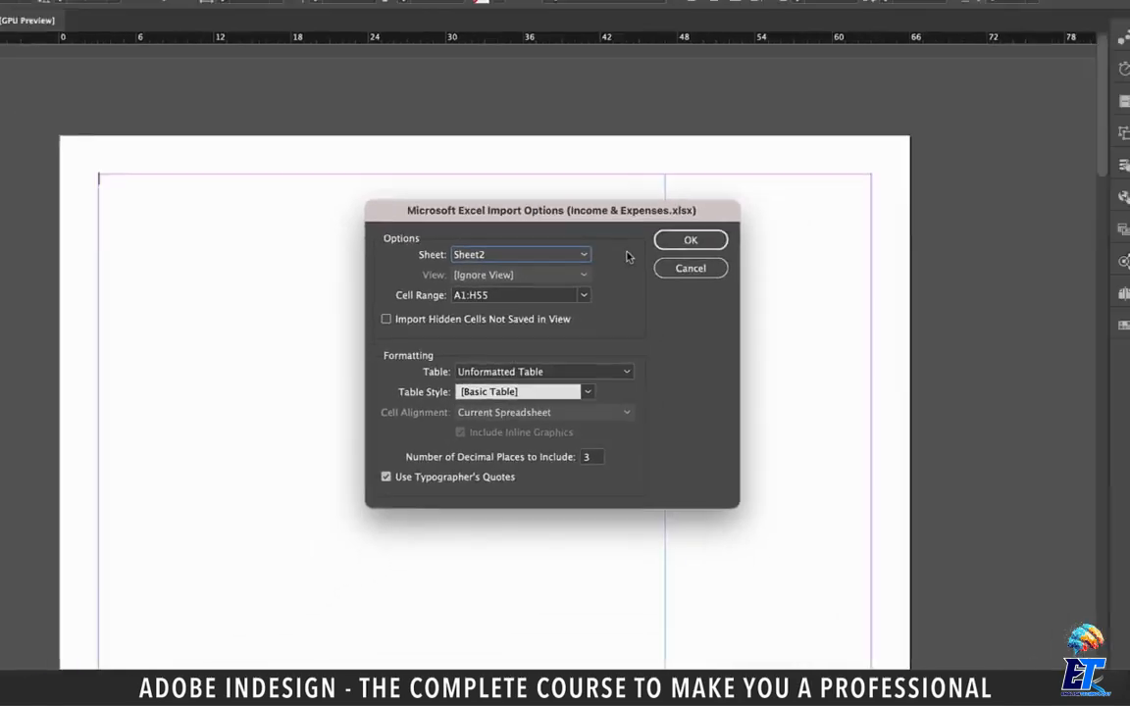
pyautogui.click(761, 165)
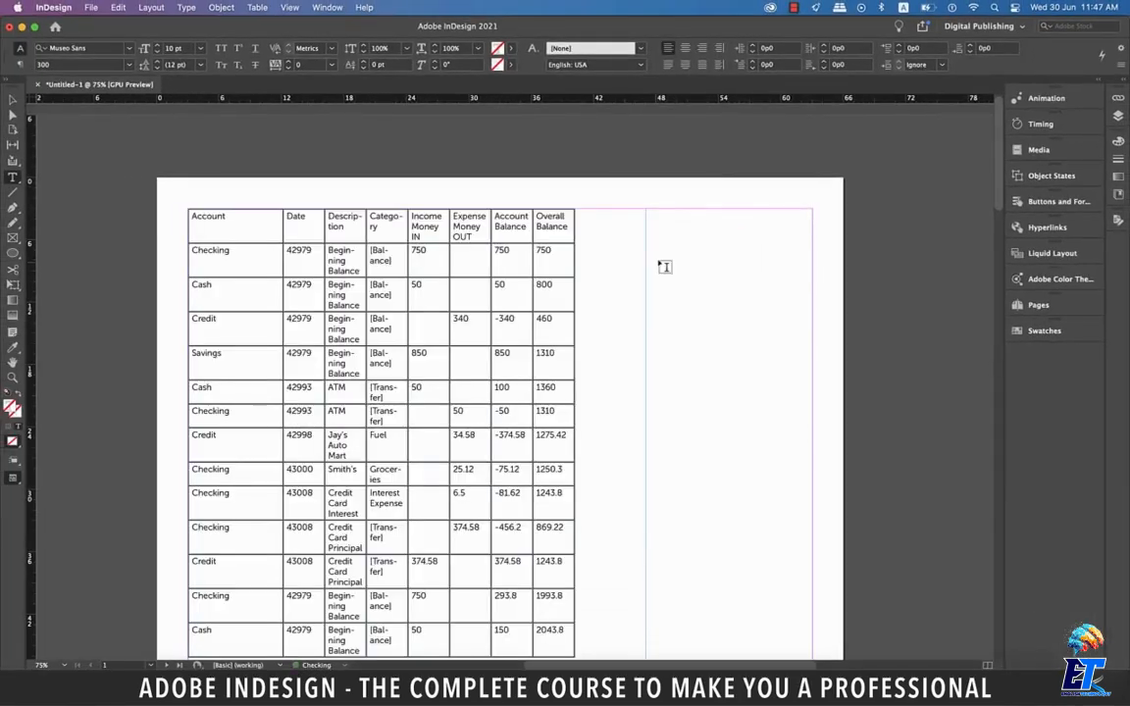
# Check how the table flows onto page 2, and widen its Overall Balance and Account Balance columns.
pyautogui.scroll(-5, 663, 360)
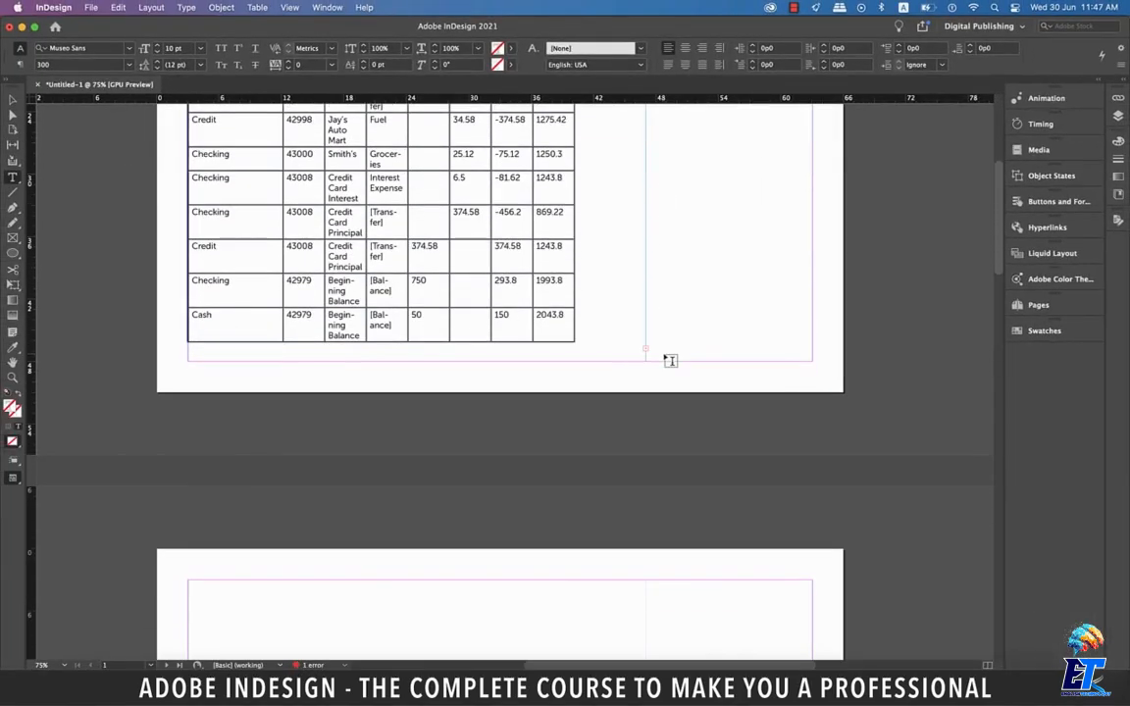
pyautogui.scroll(-5, 669, 361)
pyautogui.scroll(-4, 670, 361)
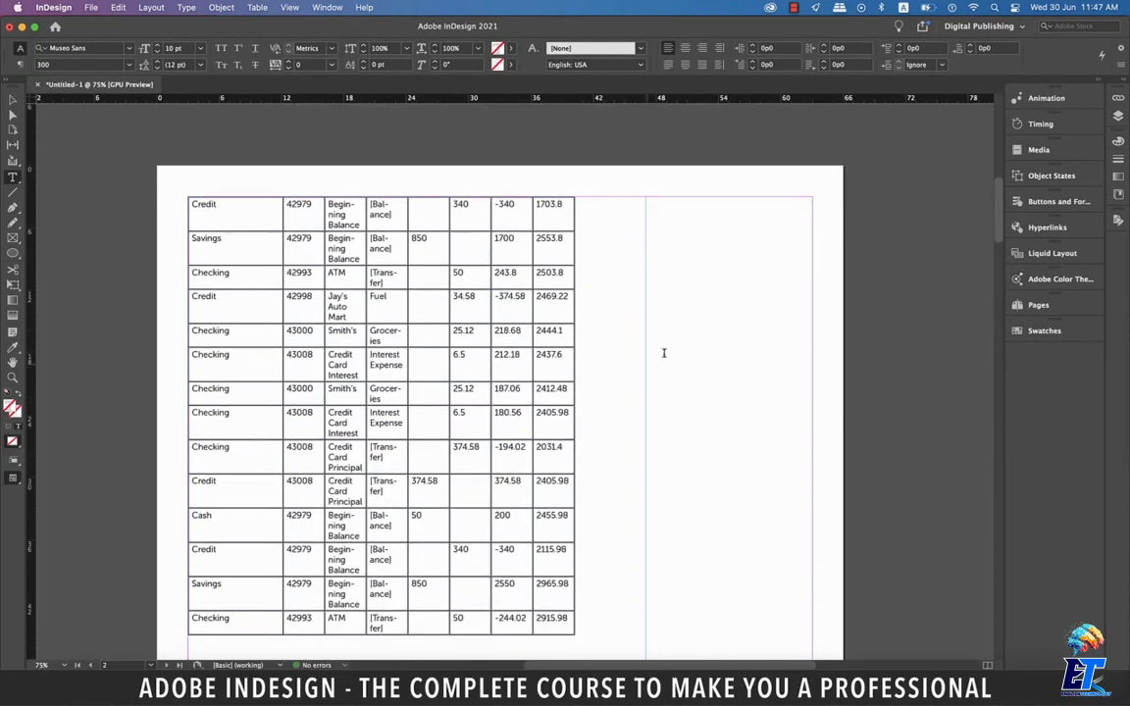
pyautogui.scroll(15, 526, 395)
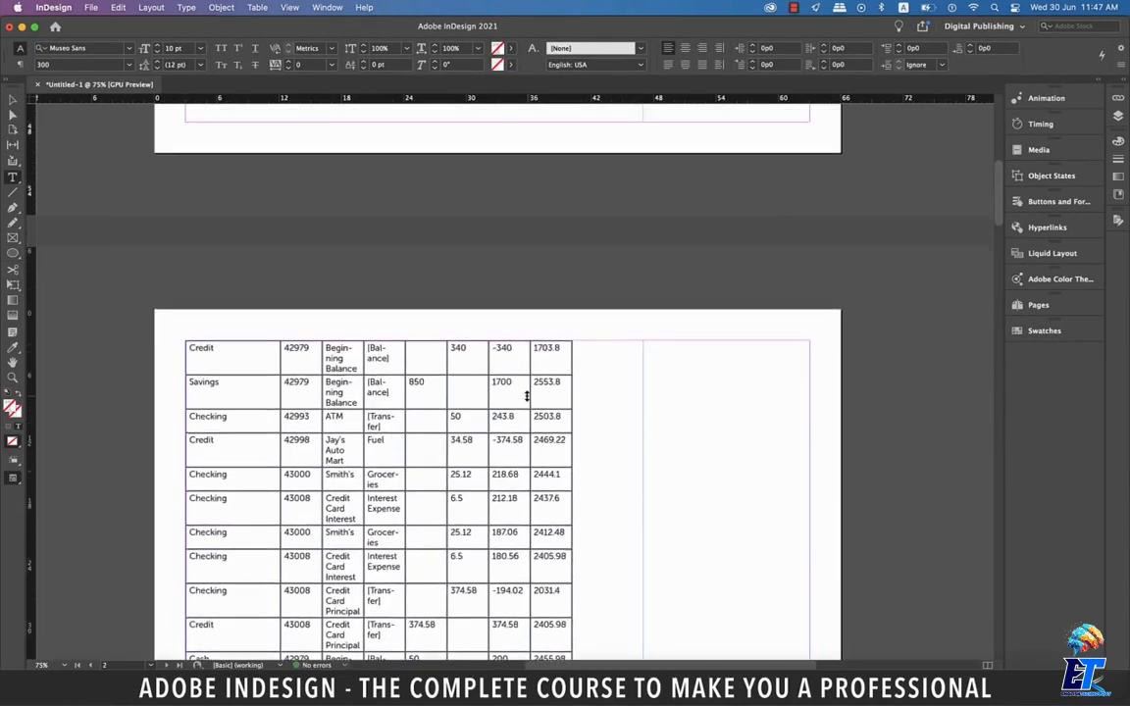
pyautogui.scroll(-2, 570, 204)
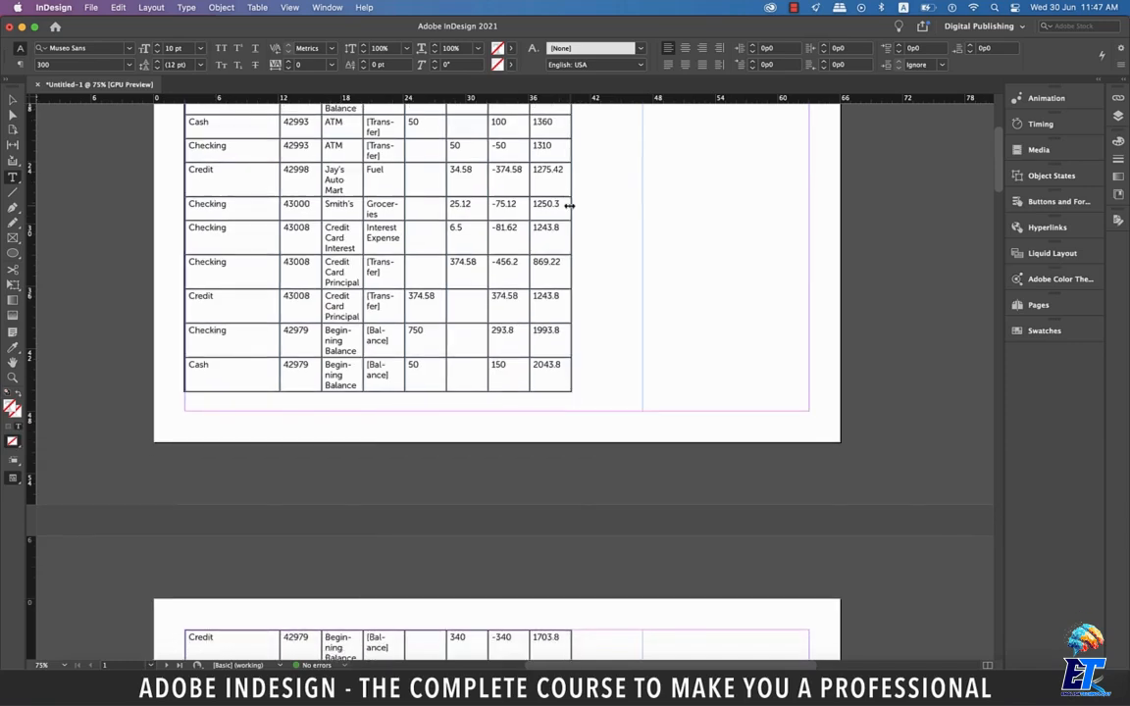
pyautogui.moveTo(570, 205); pyautogui.dragTo(604, 212)
pyautogui.scroll(-5, 612, 215)
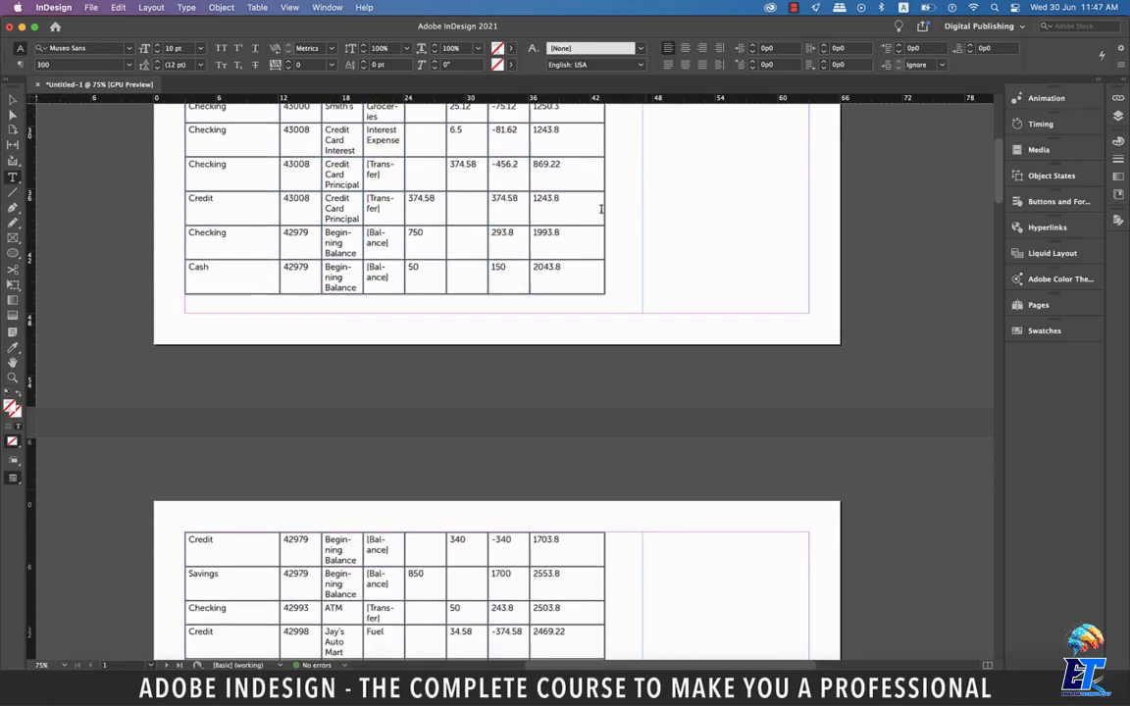
pyautogui.moveTo(529, 204); pyautogui.dragTo(545, 212)
pyautogui.scroll(10, 553, 239)
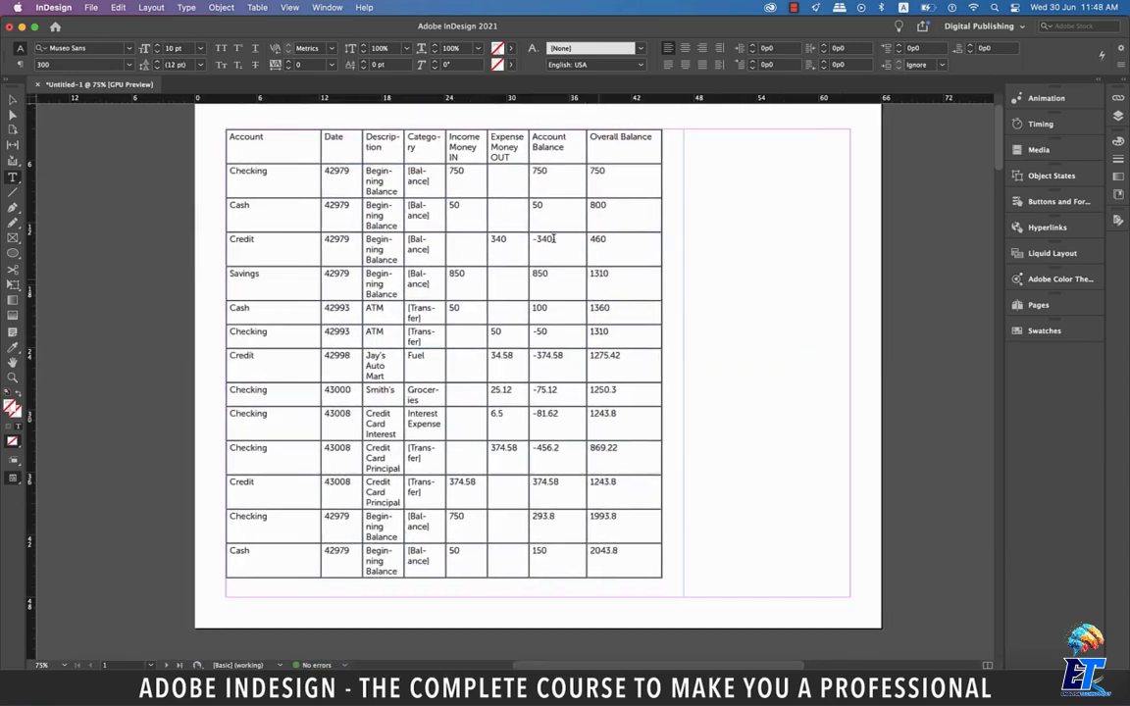
pyautogui.scroll(-15, 554, 238)
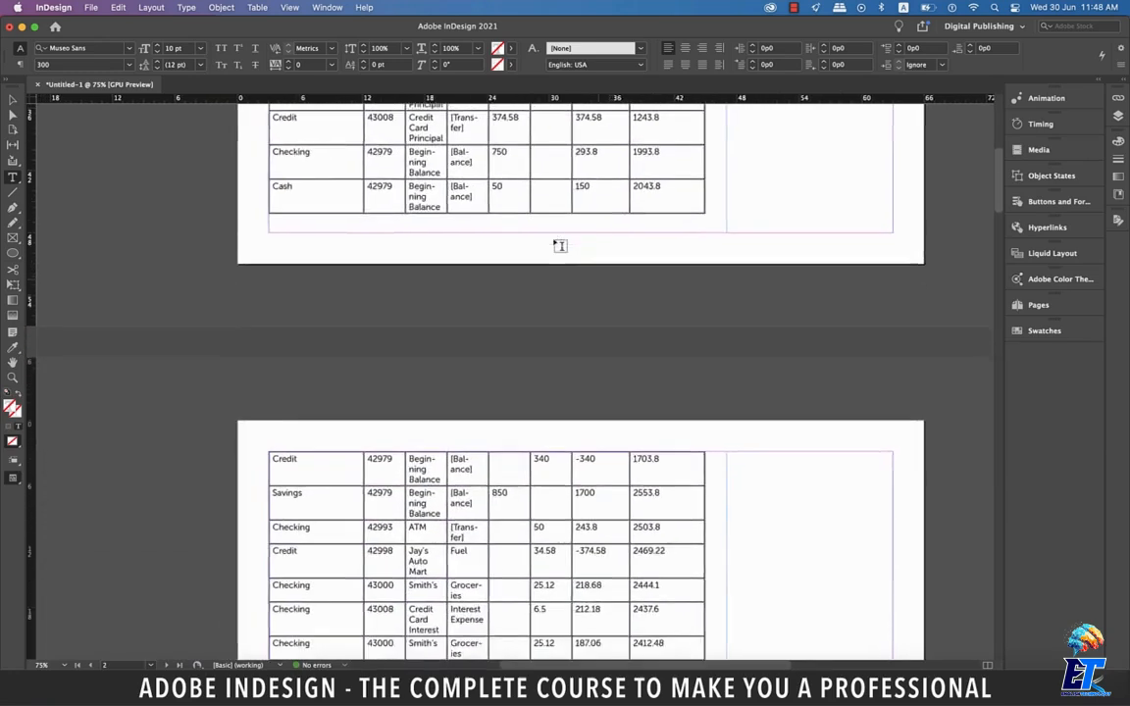
# Convert the table's first row, from Account to Overall Balance, to a header row.
pyautogui.scroll(15, 560, 245)
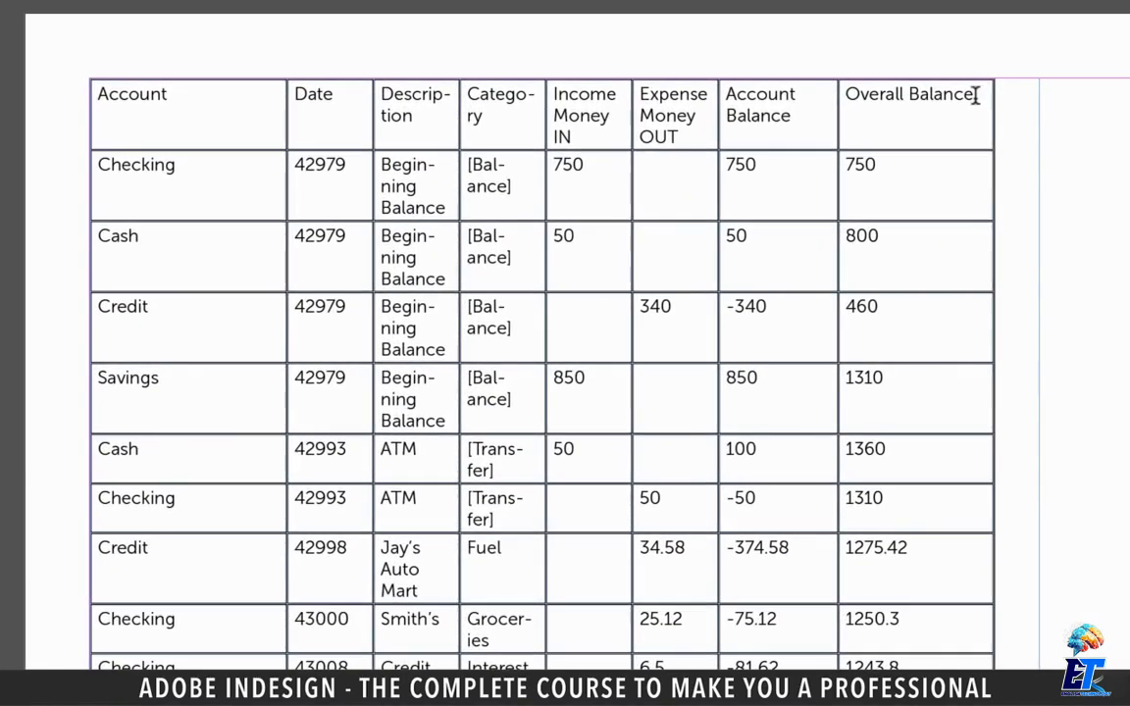
pyautogui.moveTo(717, 229); pyautogui.dragTo(518, 232)
pyautogui.moveTo(565, 101); pyautogui.dragTo(226, 111)
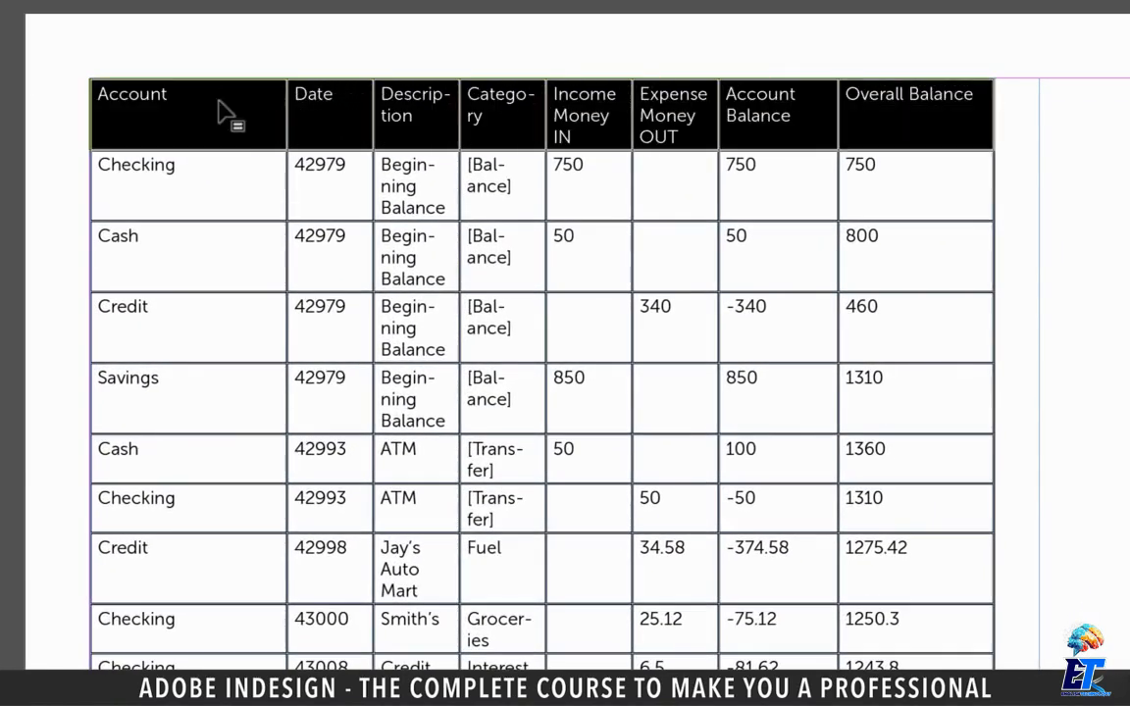
pyautogui.rightClick(441, 292)
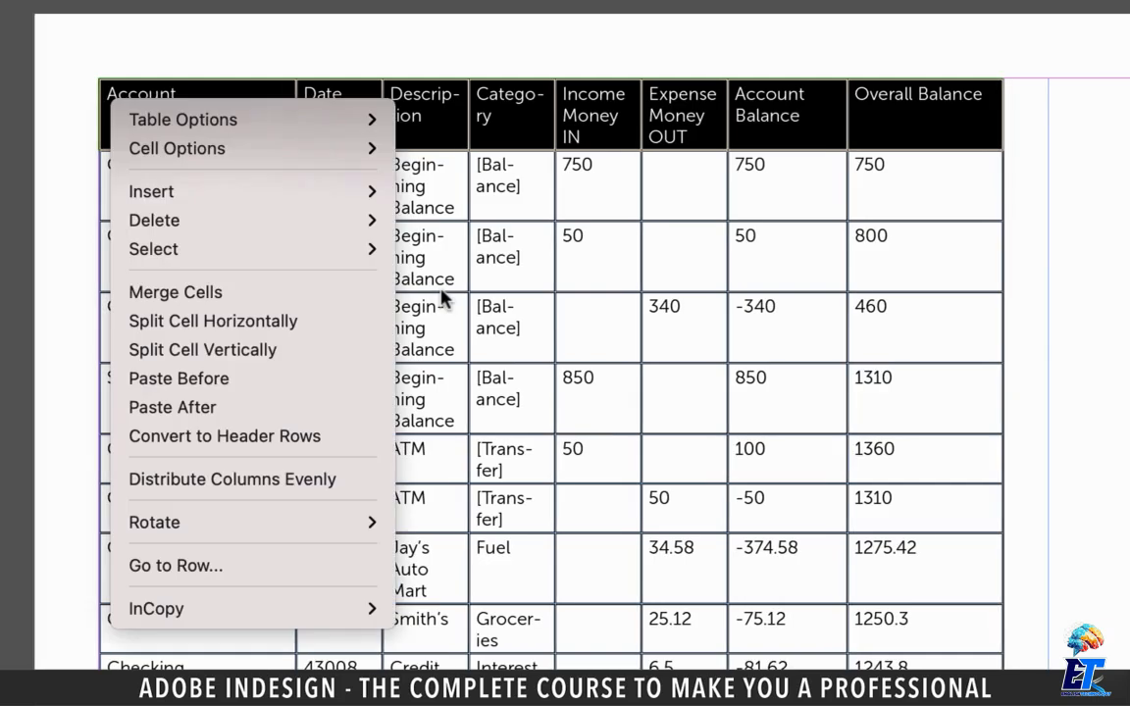
pyautogui.click(242, 438)
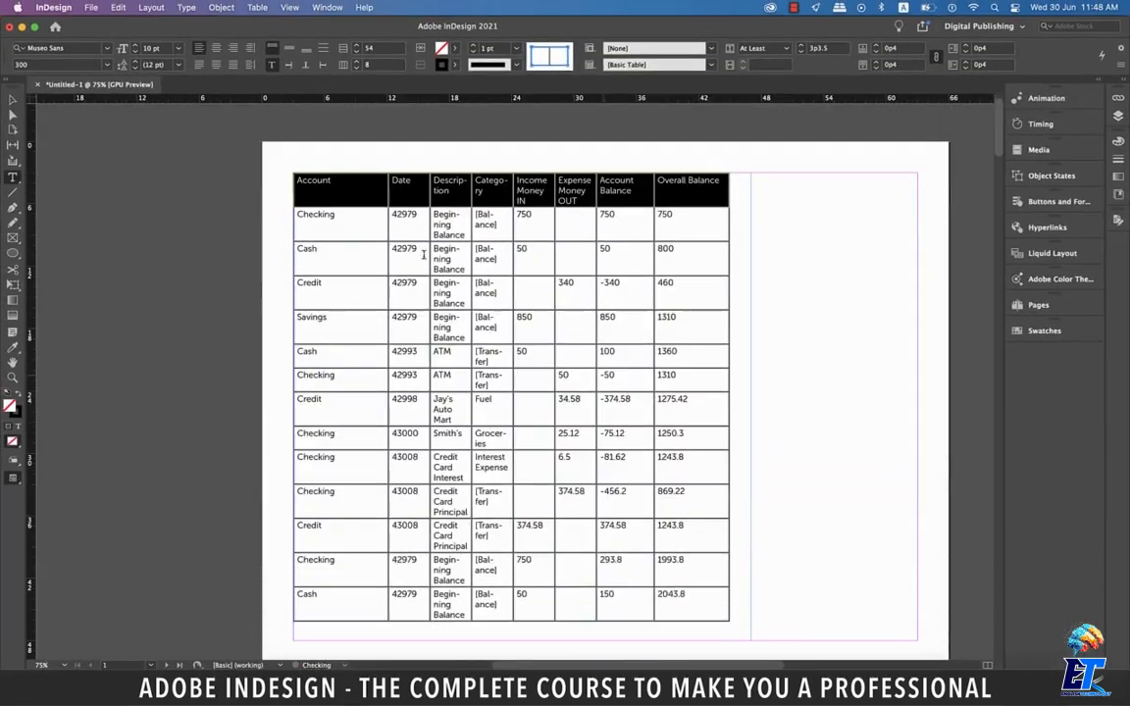
pyautogui.click(340, 180)
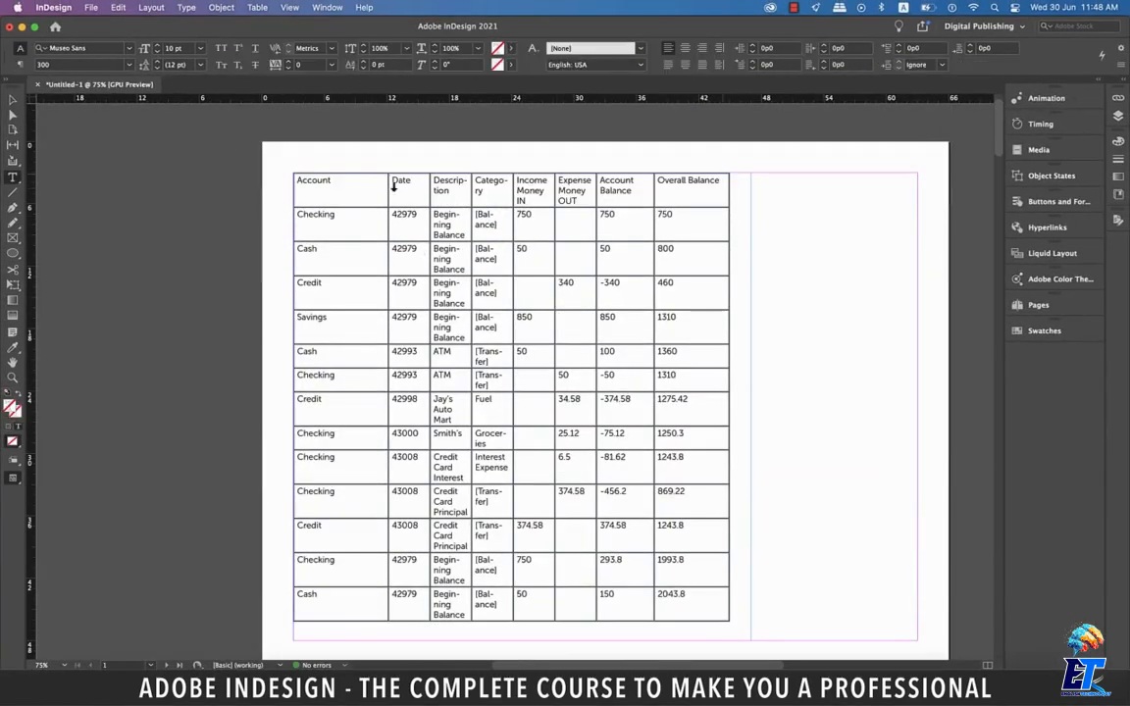
# Move the whole Description column to just after Category, and from there to between Account and Date.
pyautogui.scroll(-1, 671, 221)
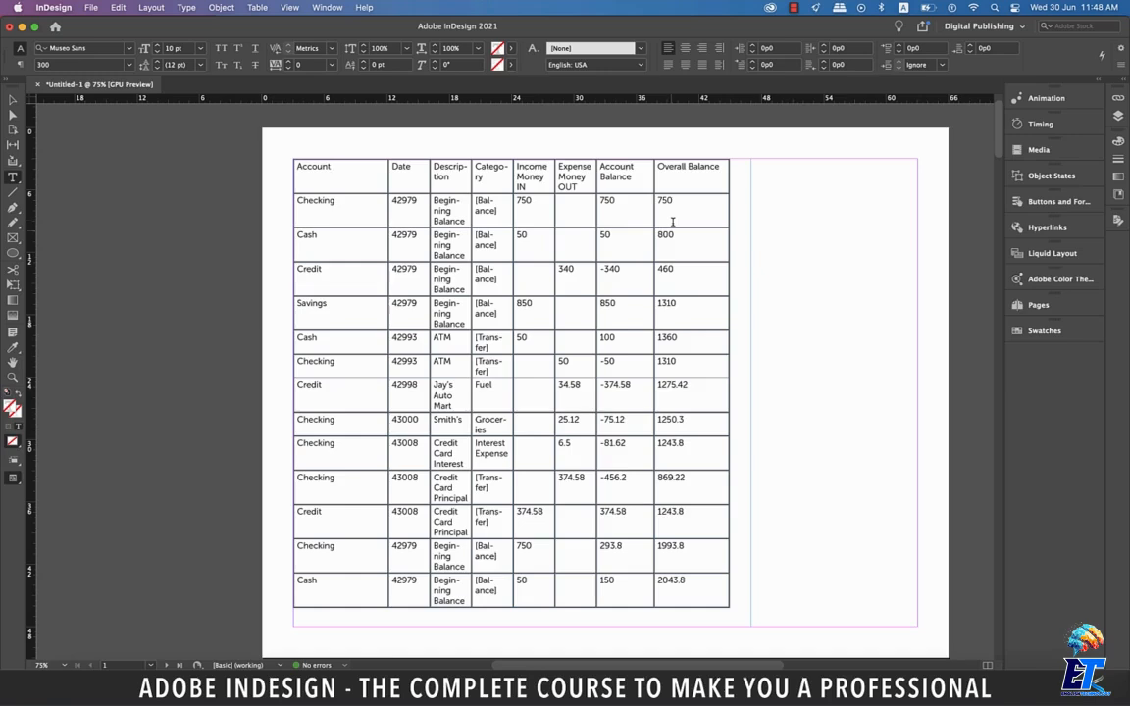
pyautogui.scroll(2, 672, 222)
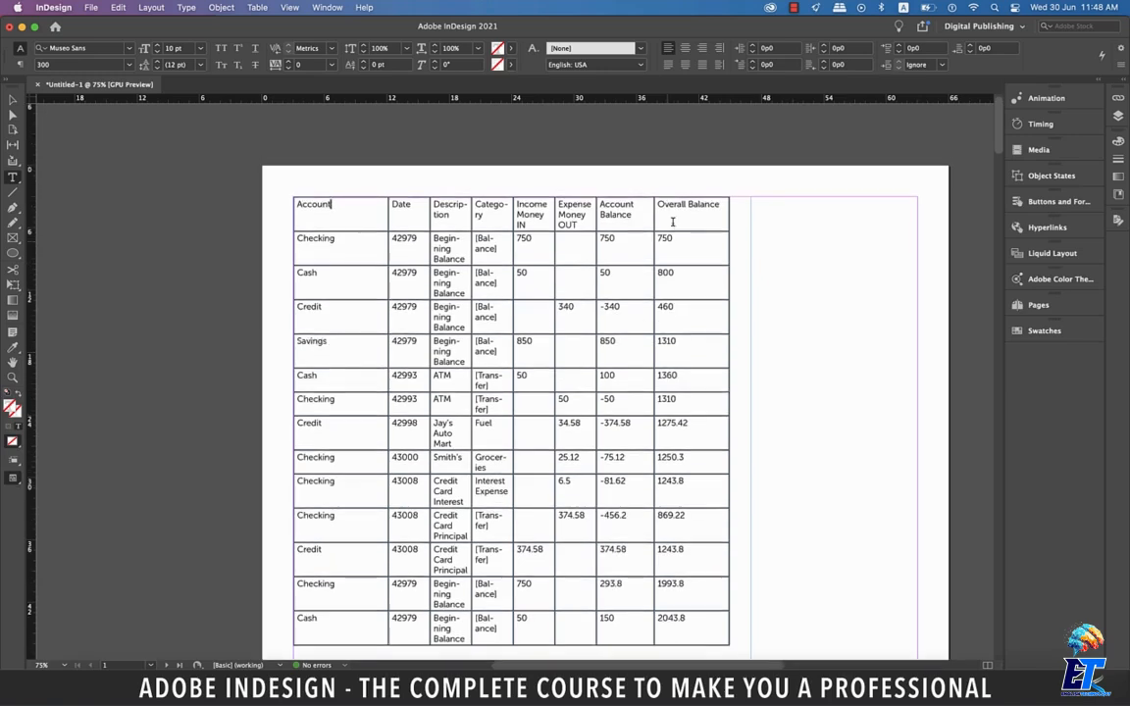
pyautogui.scroll(-1, 672, 222)
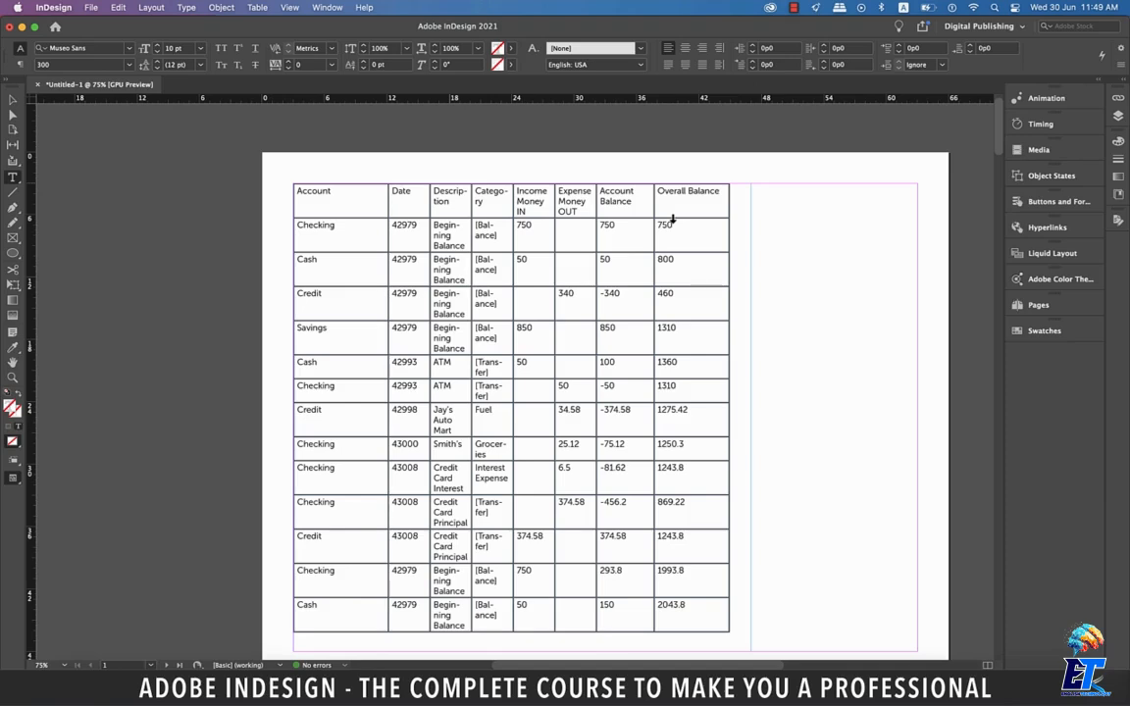
pyautogui.click(449, 179)
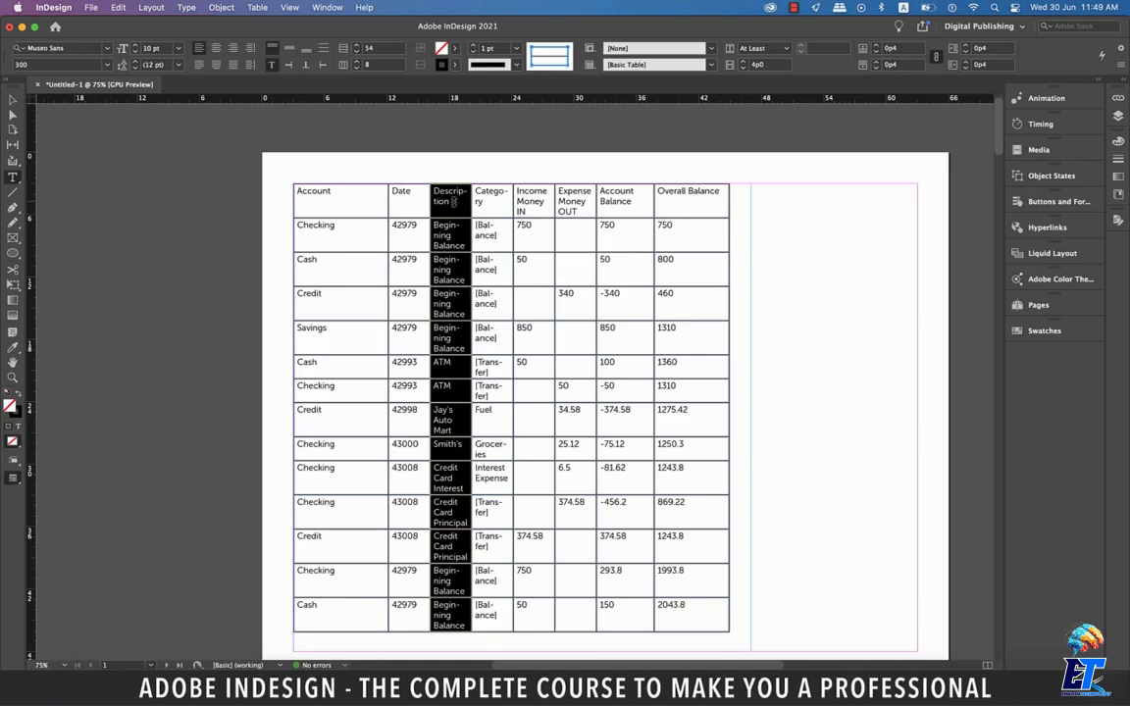
pyautogui.scroll(-5, 549, 245)
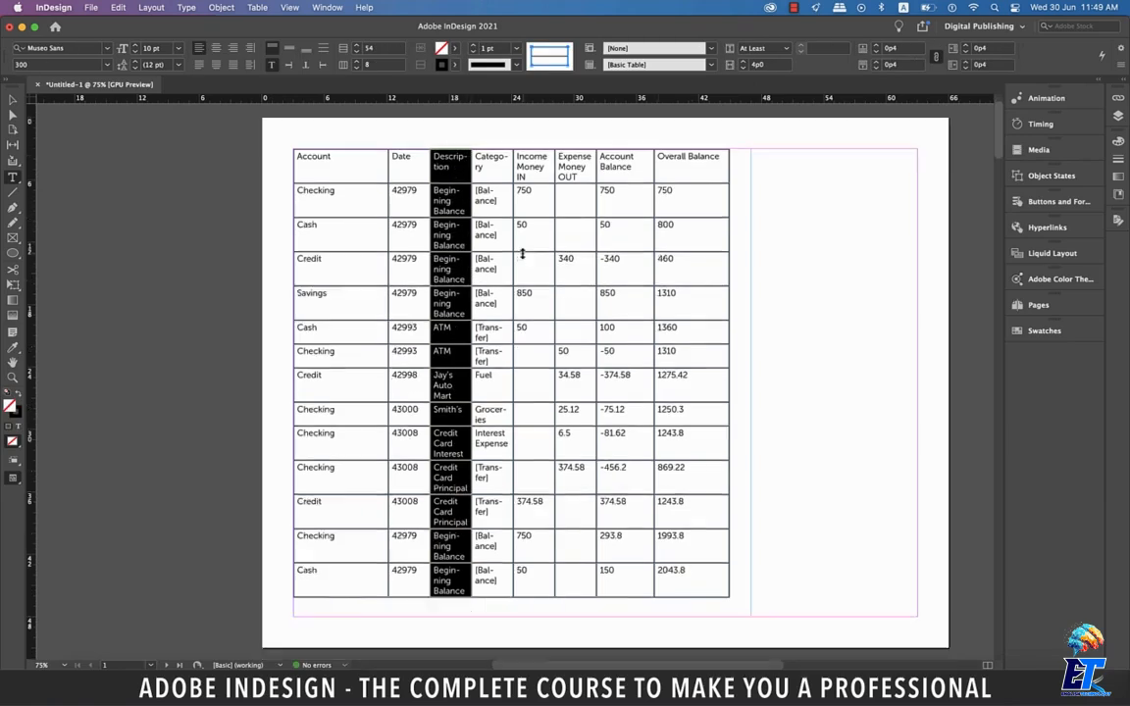
pyautogui.scroll(4, 470, 229)
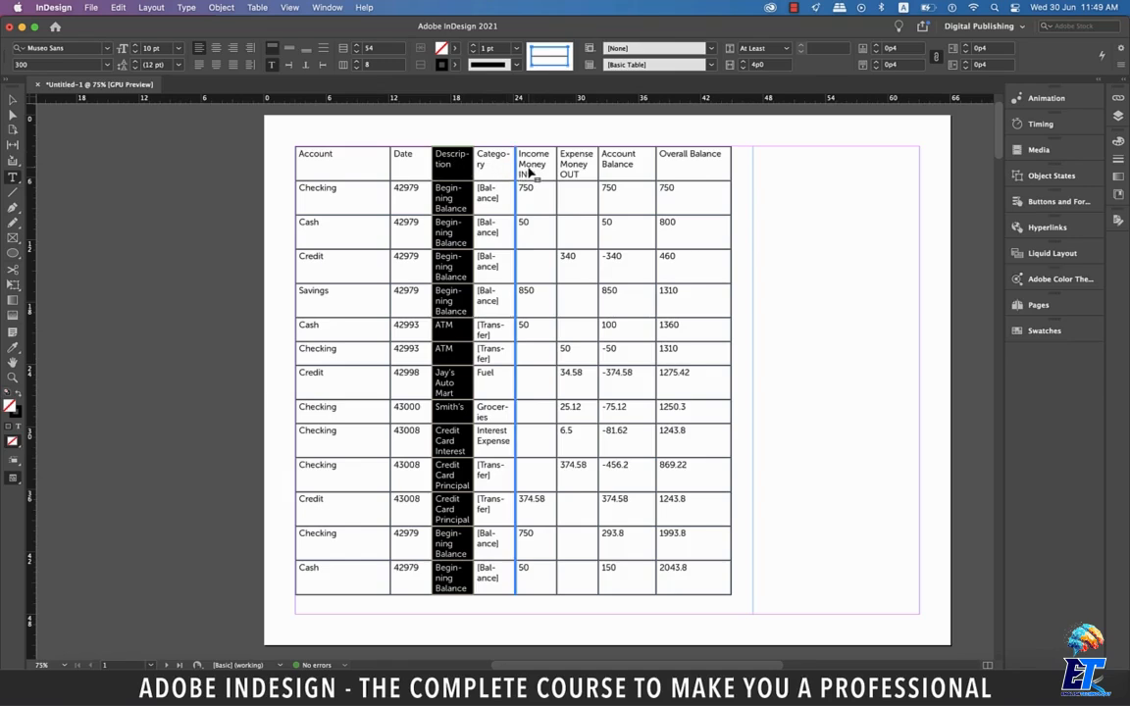
pyautogui.moveTo(528, 167); pyautogui.dragTo(527, 167)
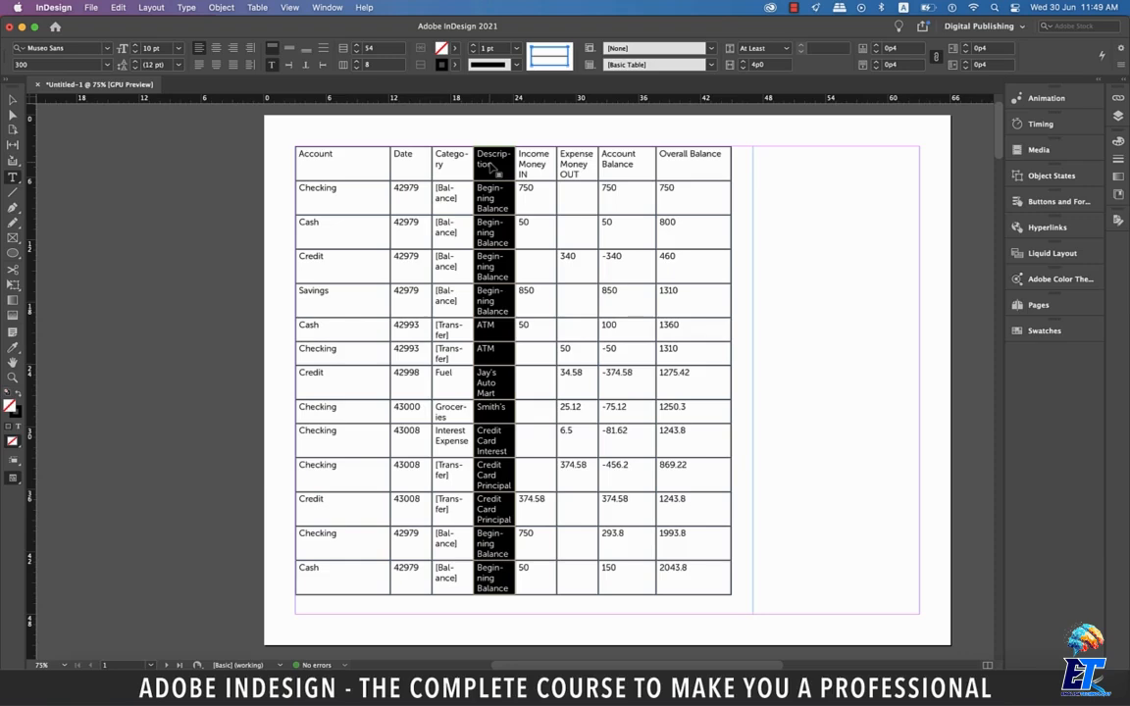
pyautogui.moveTo(493, 167); pyautogui.dragTo(368, 168)
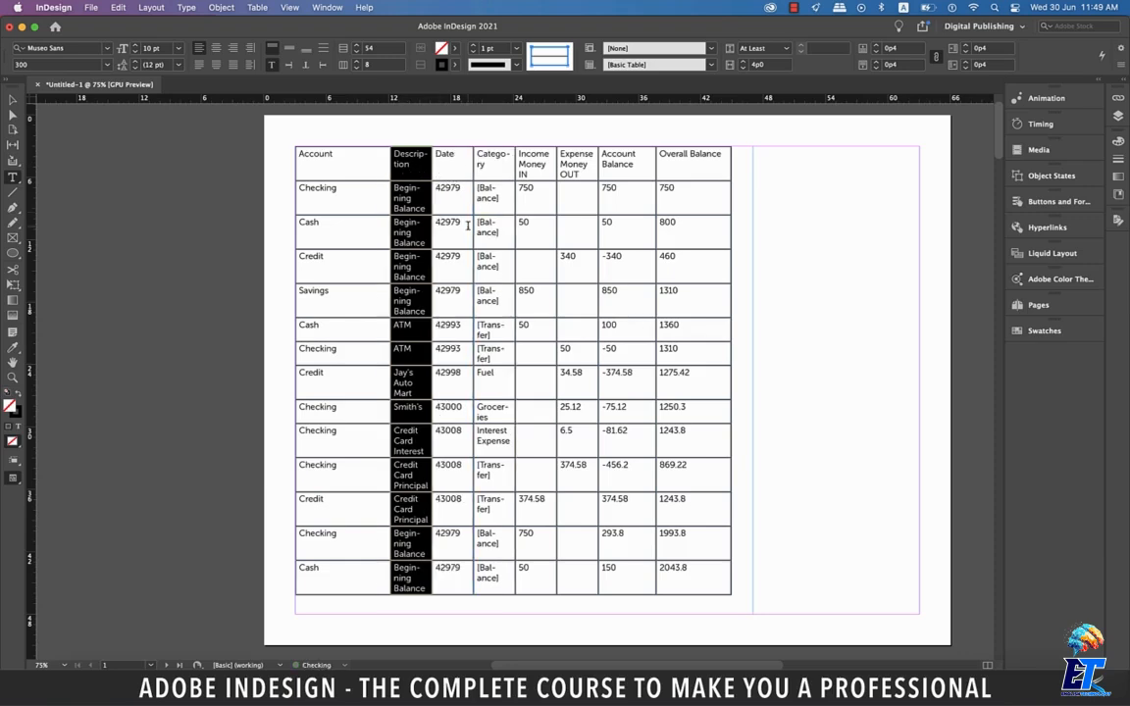
# Check the moved Description column on page 2 and undo its moves, restoring it between Date and Category.
pyautogui.scroll(-5, 421, 216)
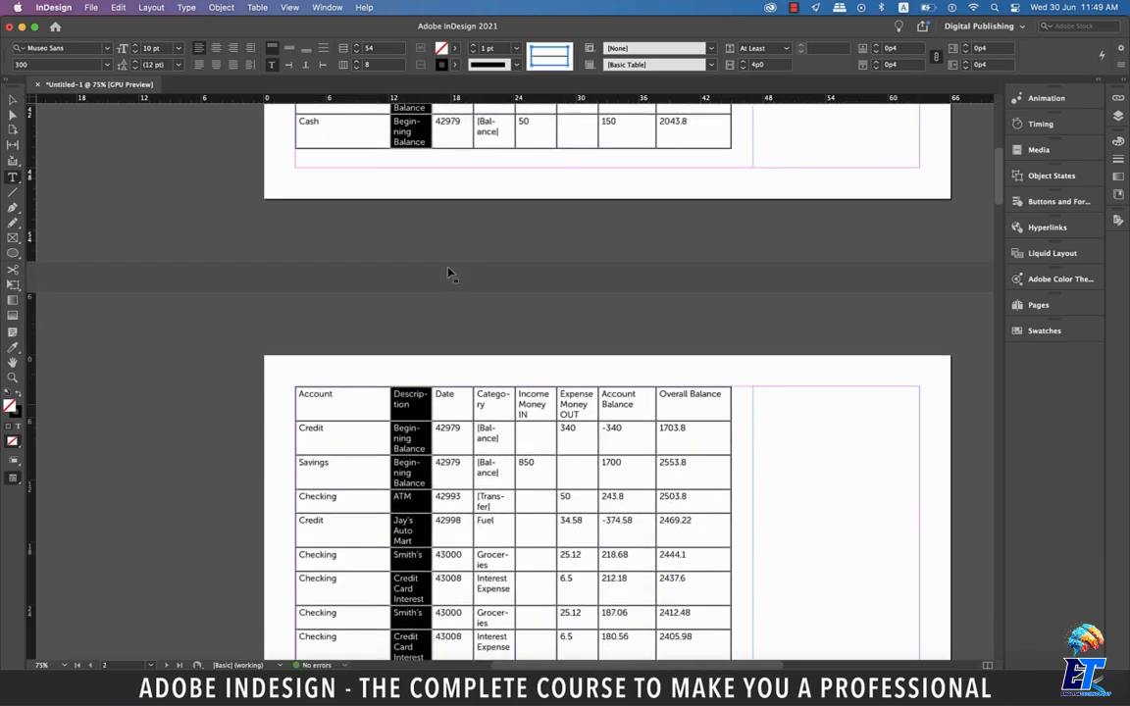
pyautogui.scroll(1, 431, 294)
pyautogui.press('super+z')
# Move the Credit row for Jay's Auto Mart two rows down, directly below the Credit Card Interest row, and deselect it.
pyautogui.scroll(-1, 387, 264)
pyautogui.click(292, 282)
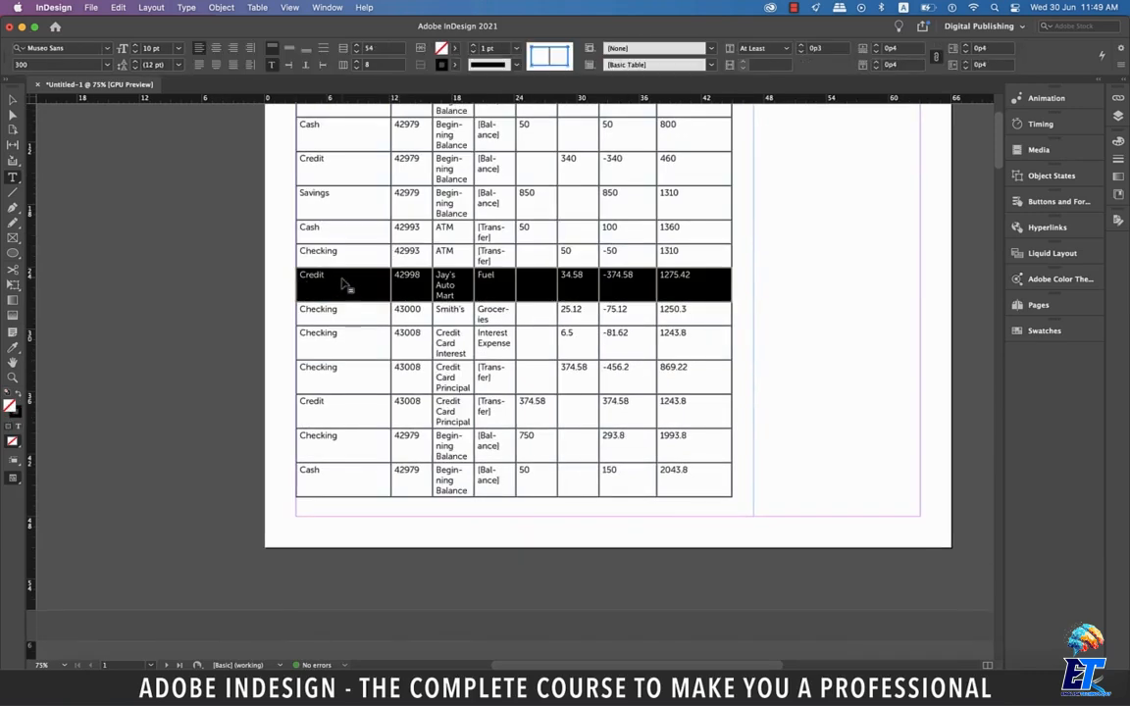
pyautogui.moveTo(346, 284); pyautogui.dragTo(346, 370)
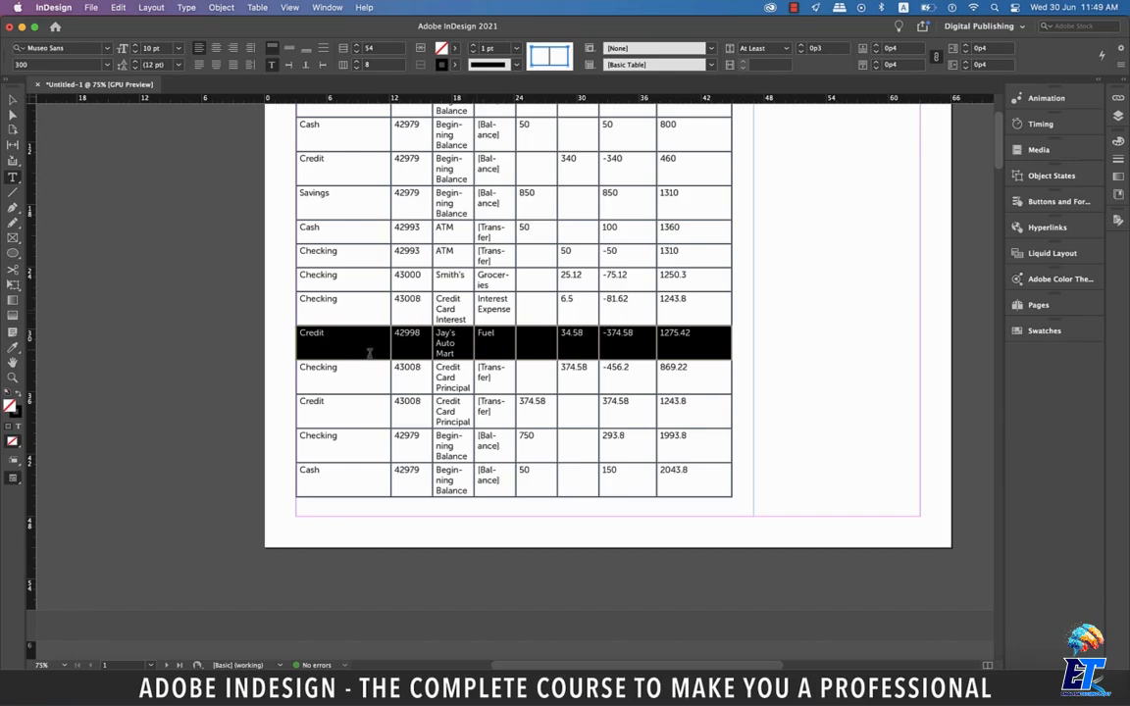
pyautogui.scroll(5, 670, 279)
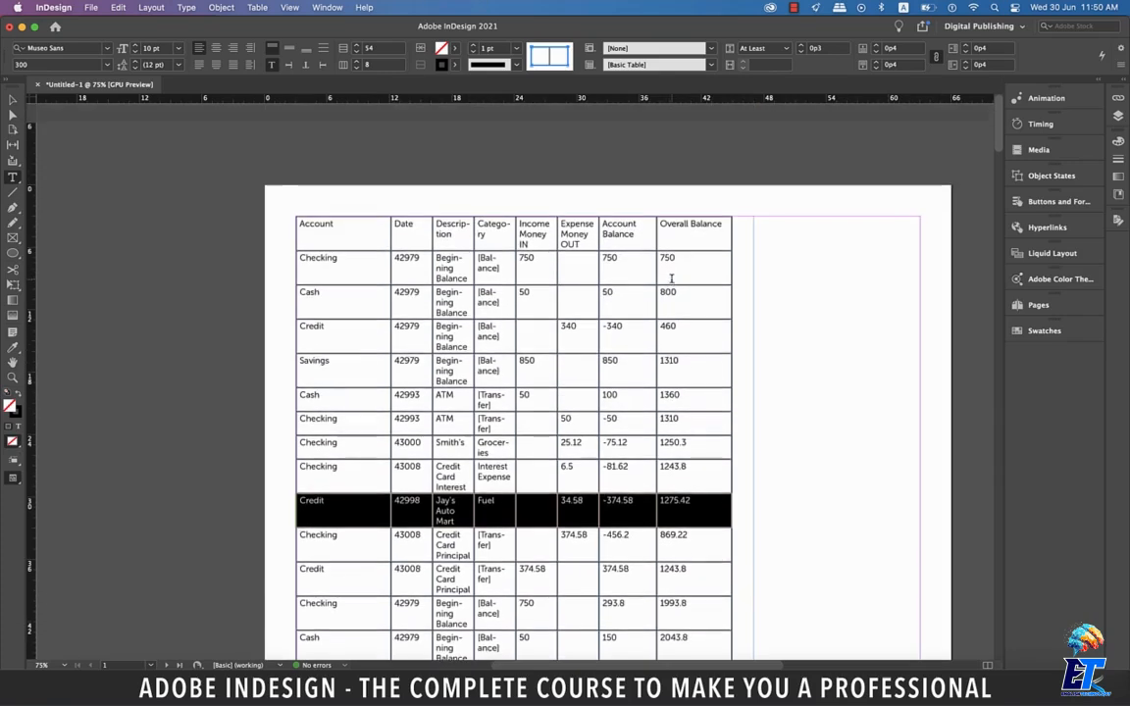
pyautogui.click(669, 285)
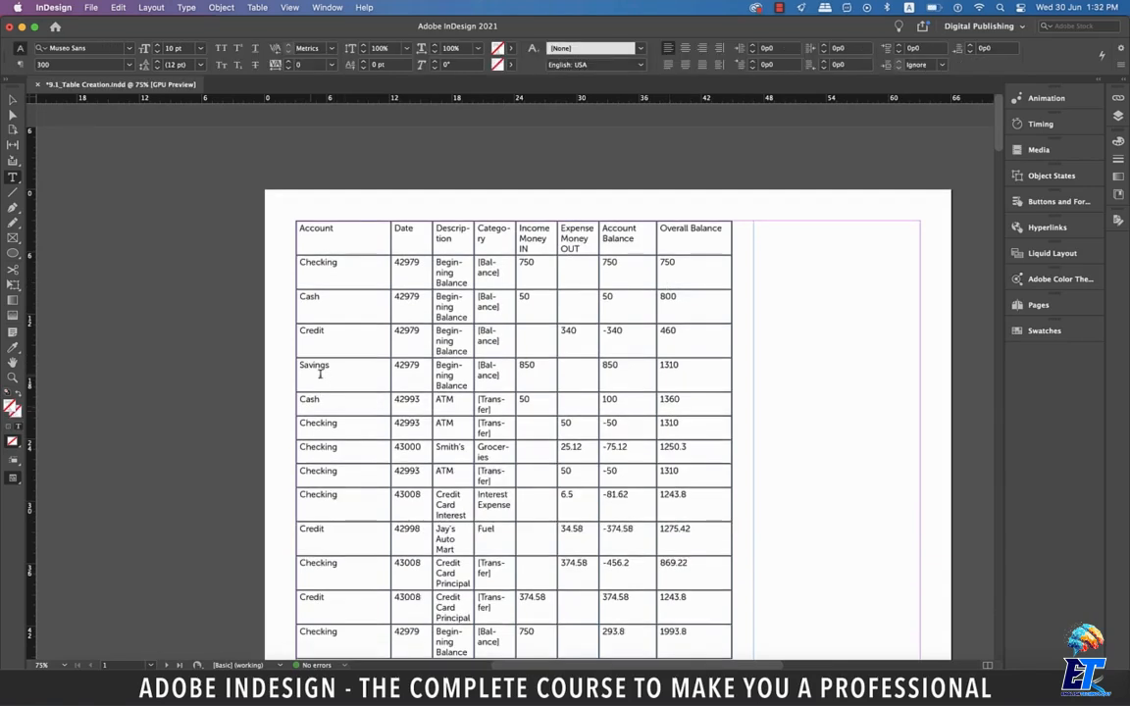
# Select the whole Savings row and start duplicating it within the table.
pyautogui.click(301, 366)
pyautogui.click(290, 369)
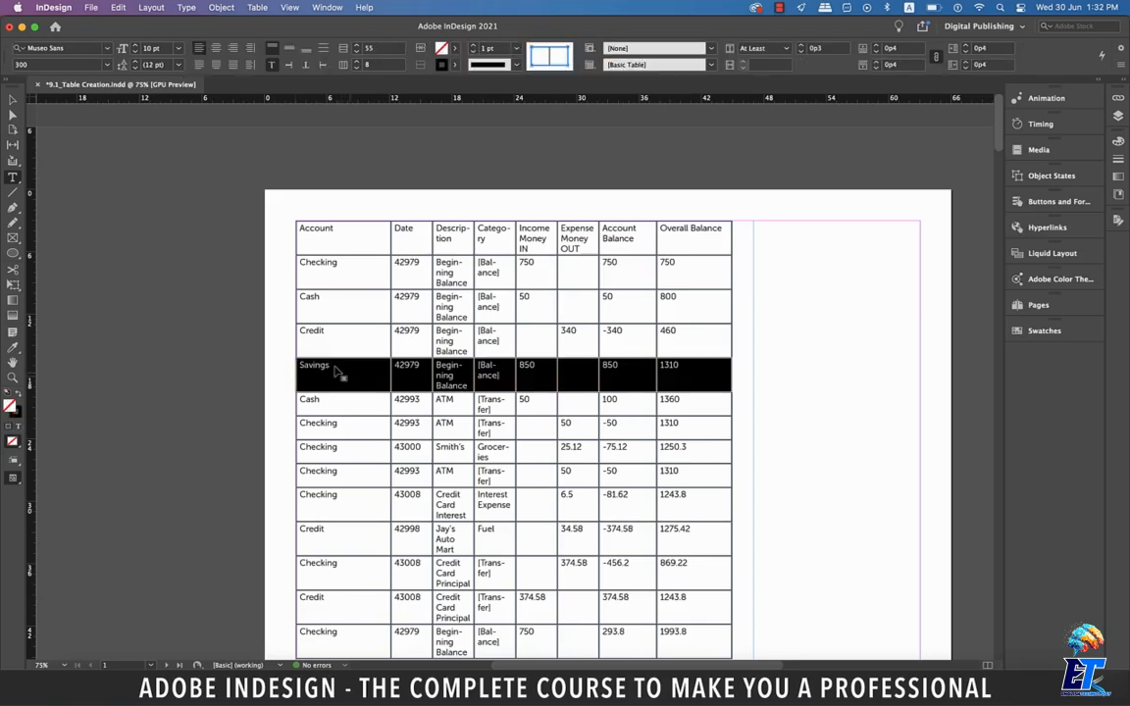
pyautogui.press('alt')
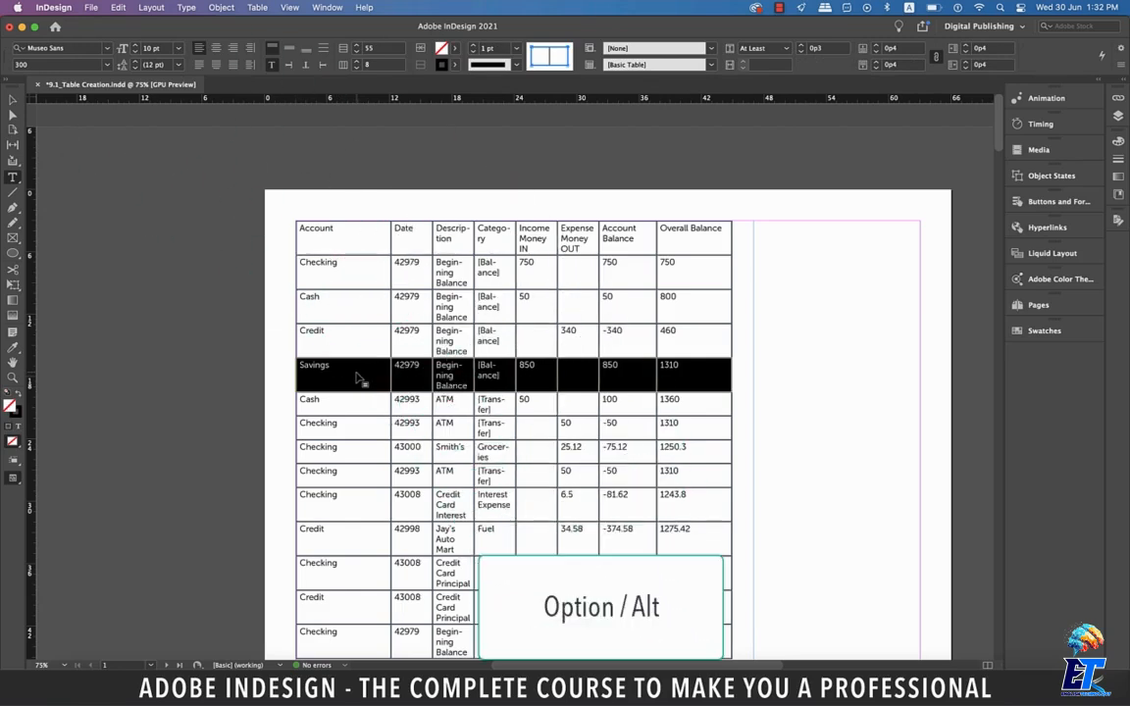